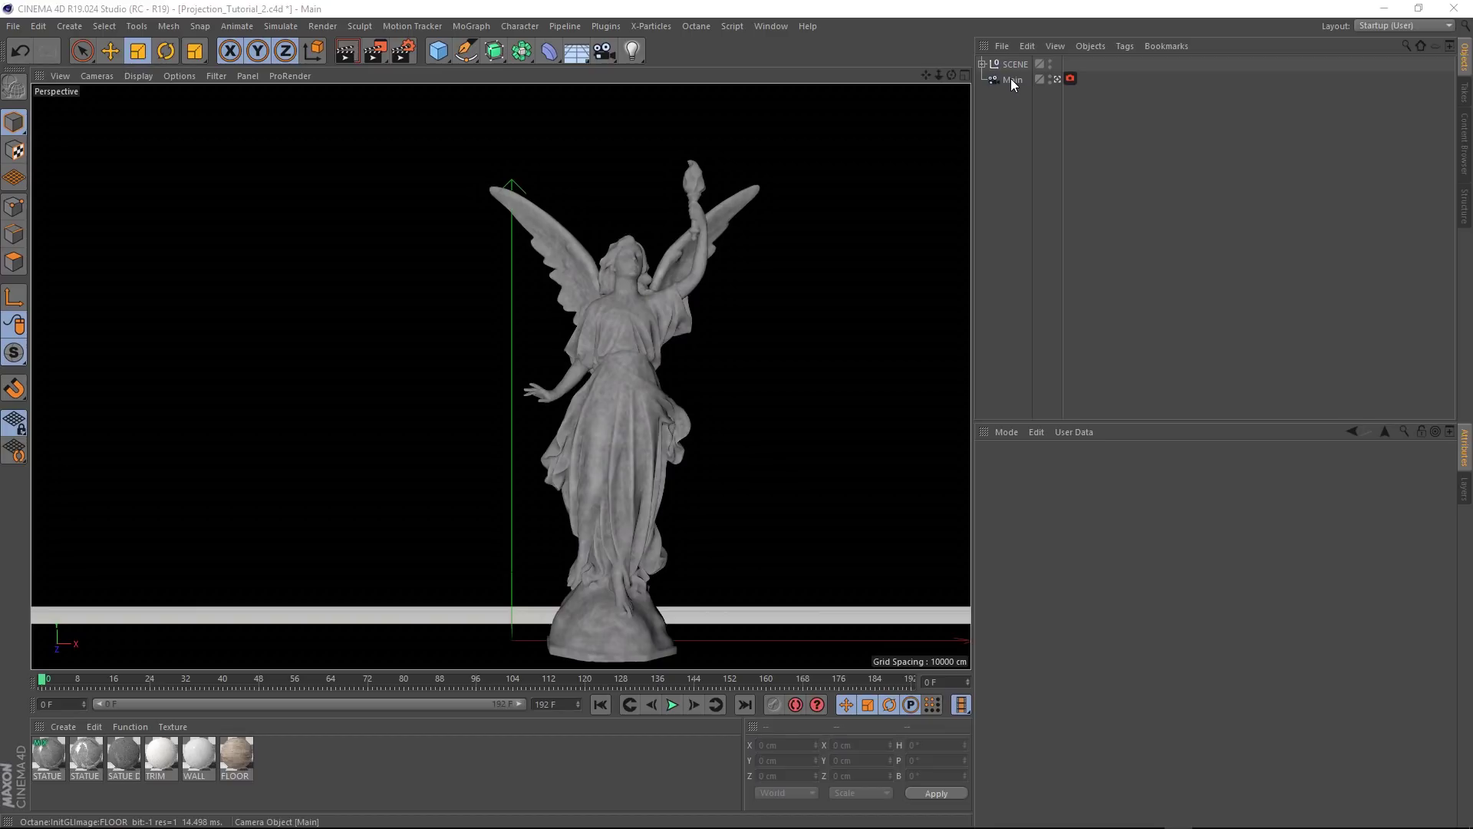
Expand the SCENE null under the Main camera, then select Statue and Room in turn.
{"action": "left_click", "coordinate": [1011, 79]}
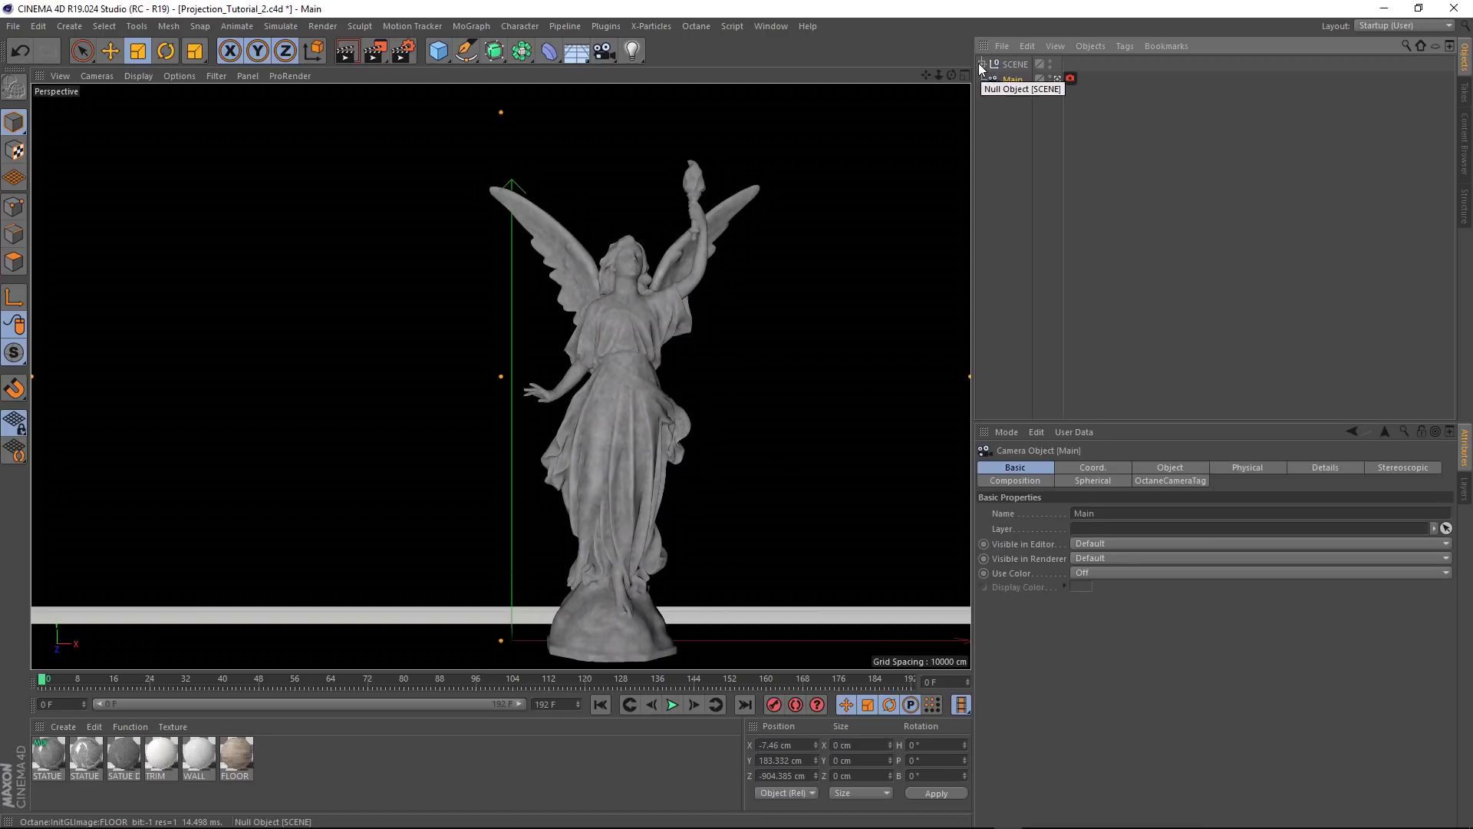
{"action": "left_click", "coordinate": [981, 63]}
{"action": "left_click", "coordinate": [1024, 80]}
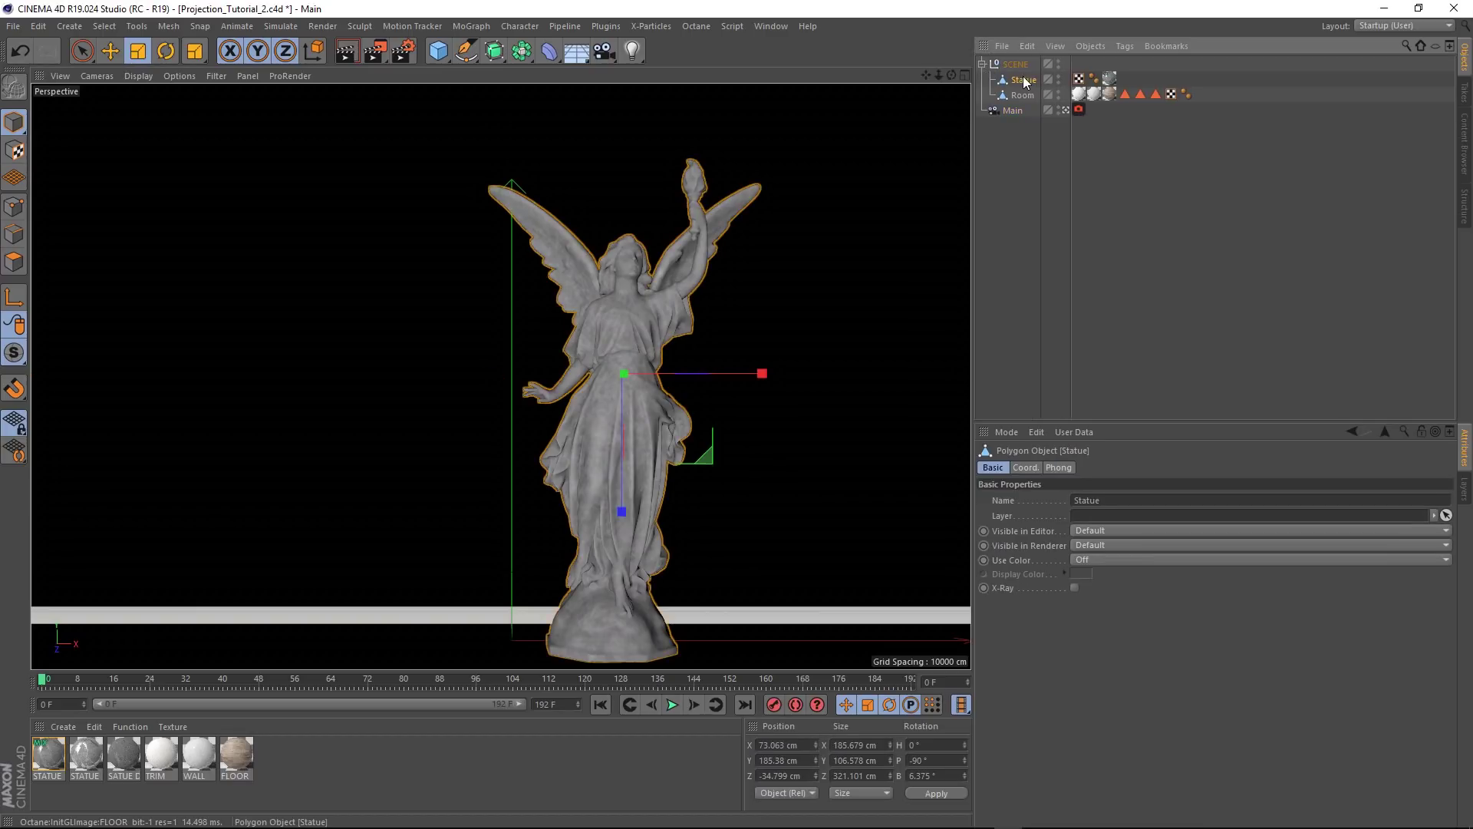
{"action": "left_click", "coordinate": [1020, 94]}
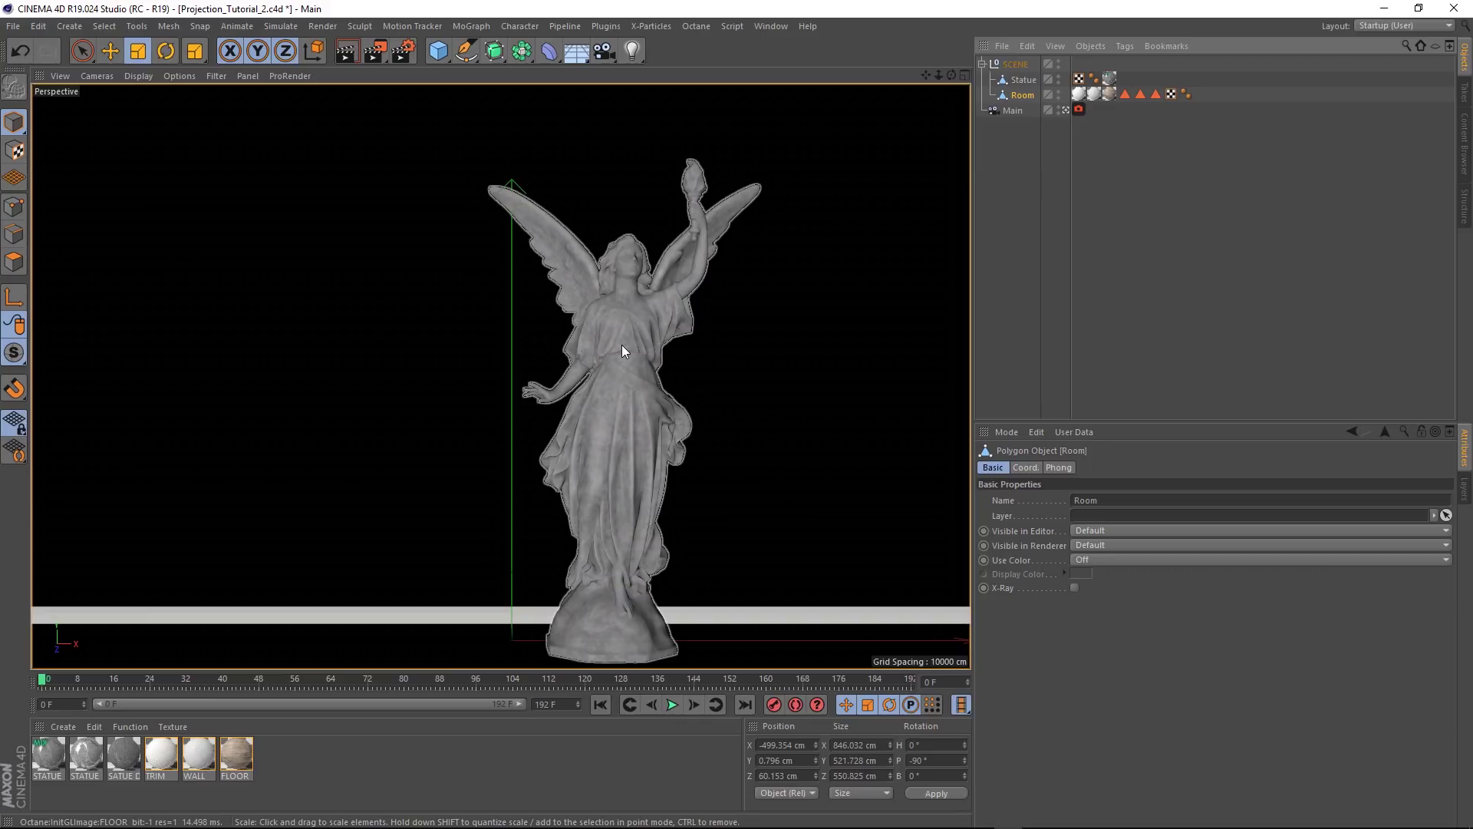
Open the Octane Live Viewer, then resize and dock it beside the 3D viewport.
{"action": "left_click", "coordinate": [696, 27]}
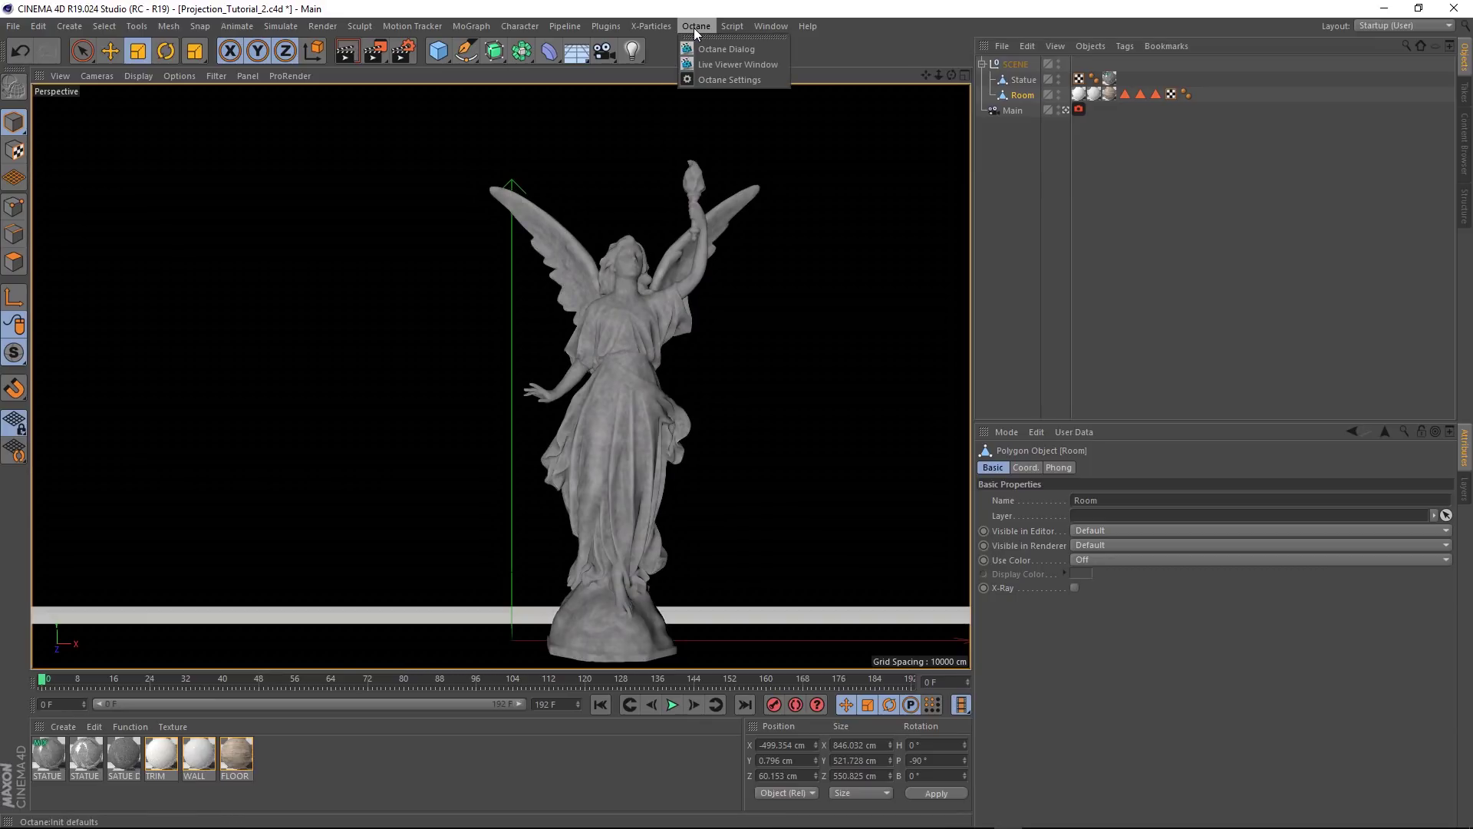
{"action": "left_click", "coordinate": [700, 65]}
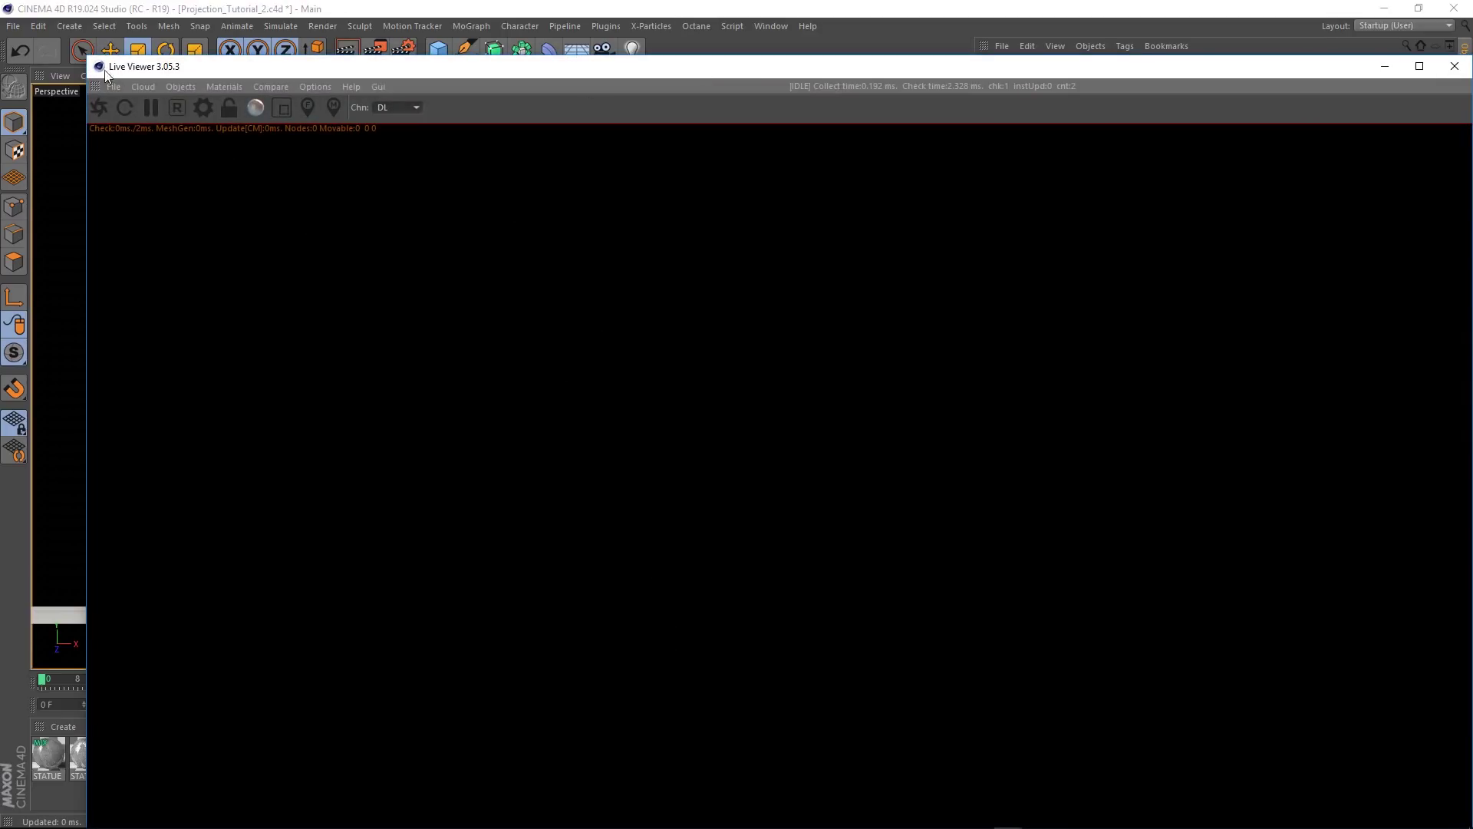
{"action": "left_click_drag", "start_coordinate": [87, 60], "coordinate": [327, 168]}
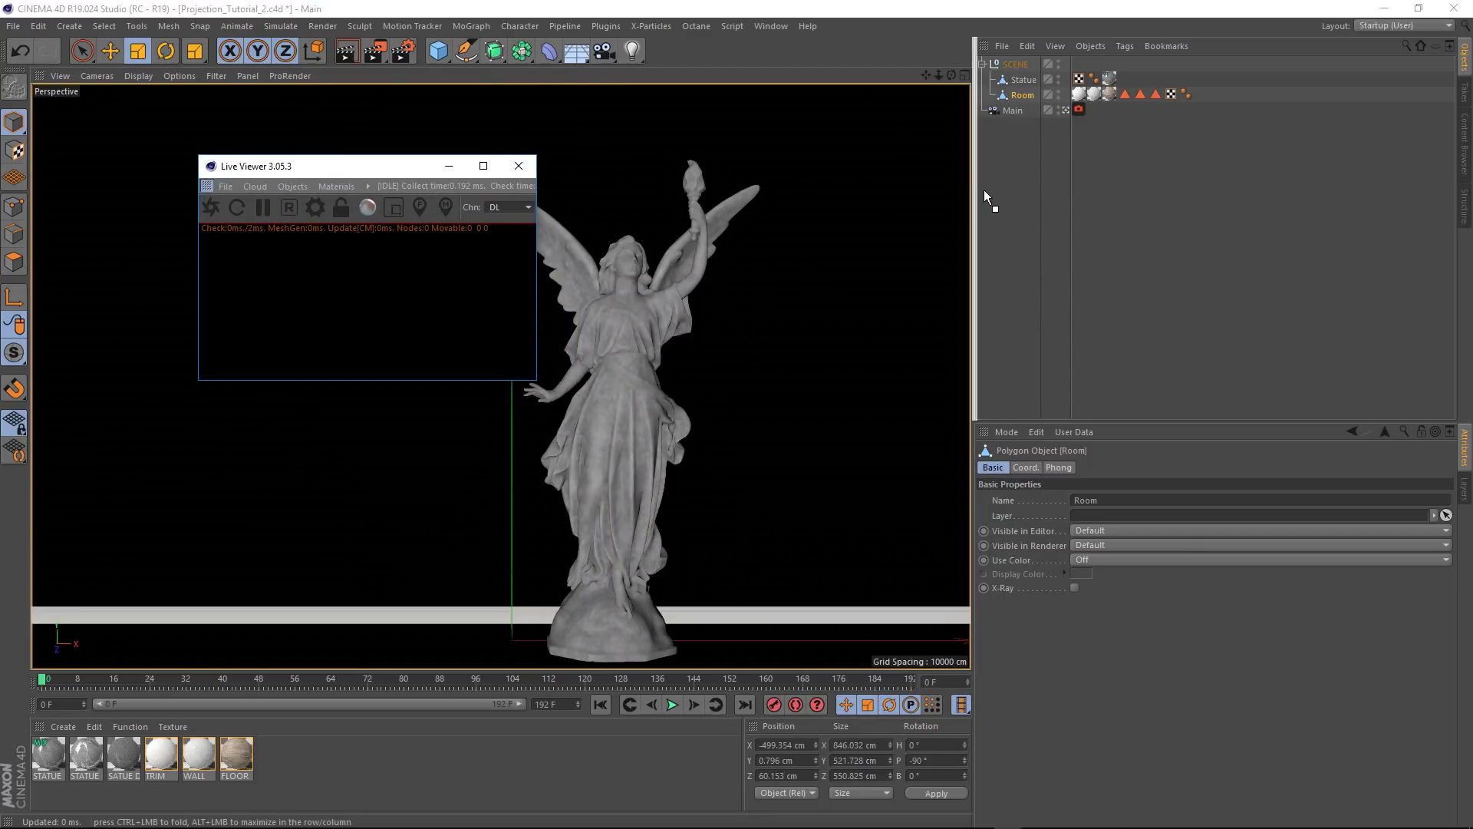
{"action": "left_click_drag", "start_coordinate": [988, 191], "coordinate": [612, 221]}
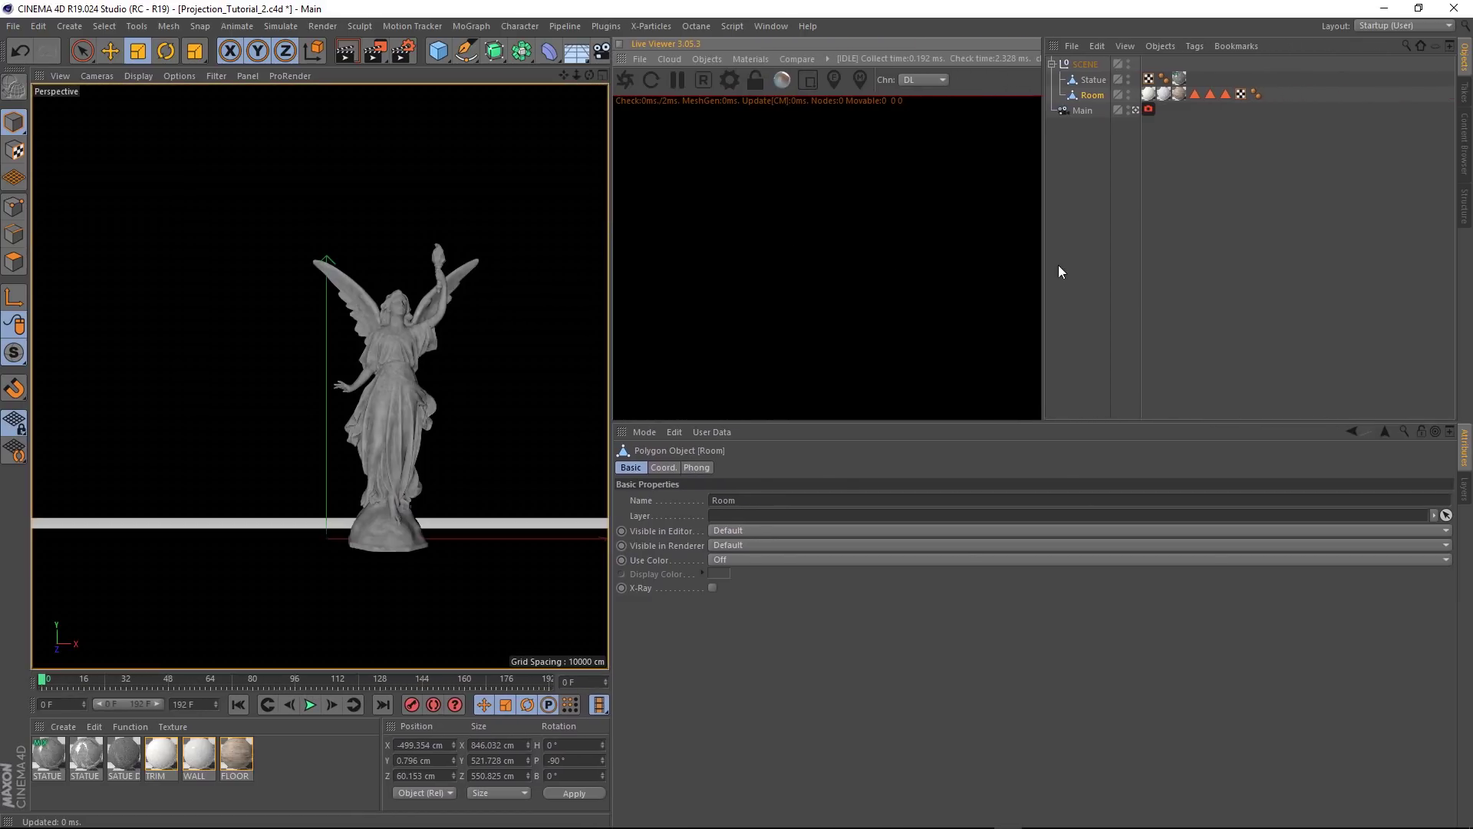
{"action": "left_click_drag", "start_coordinate": [1044, 292], "coordinate": [1163, 306]}
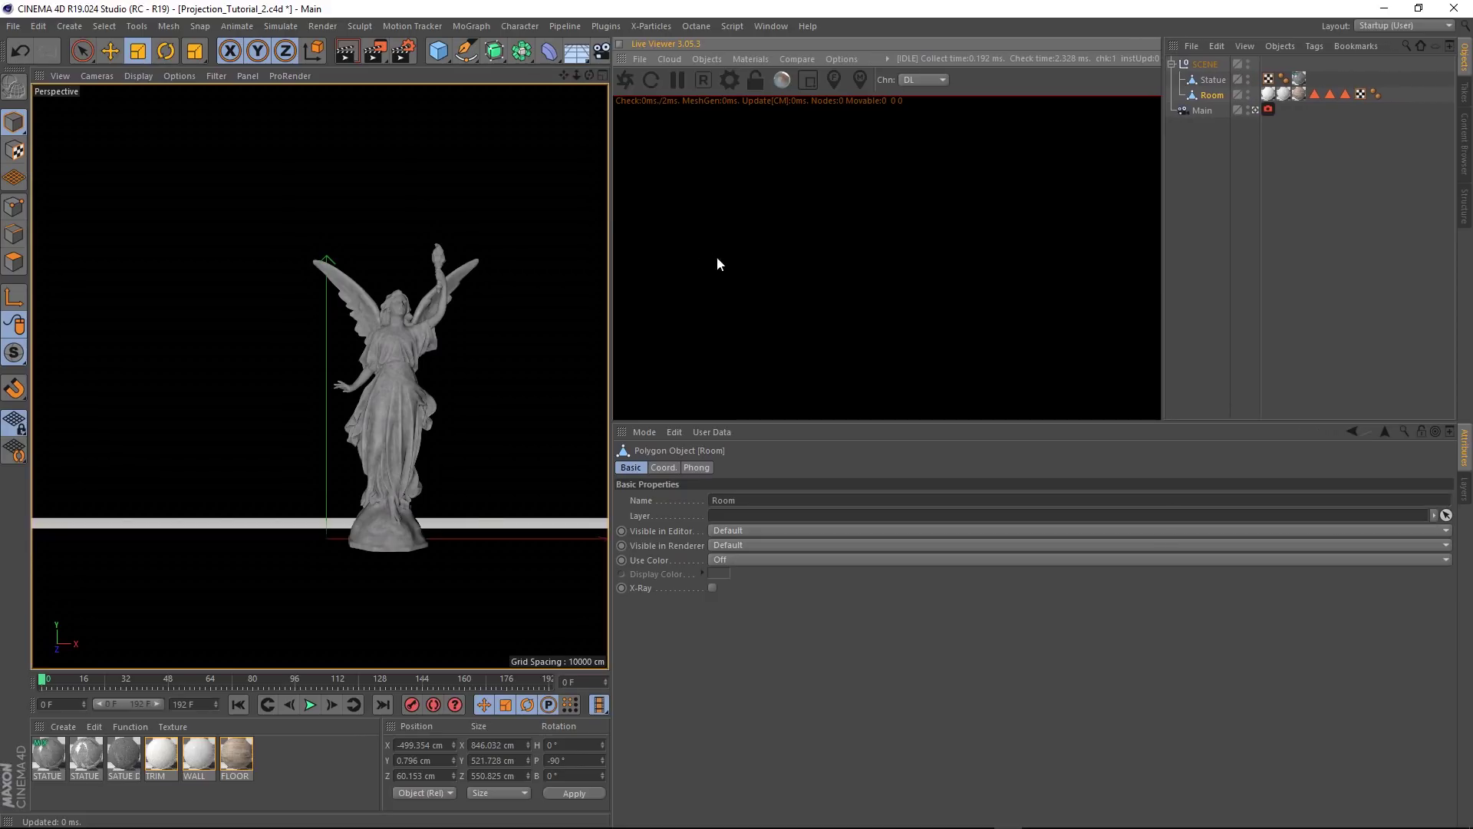
Start the Octane live render and set the environment colour value to 0% black.
{"action": "left_click", "coordinate": [624, 80]}
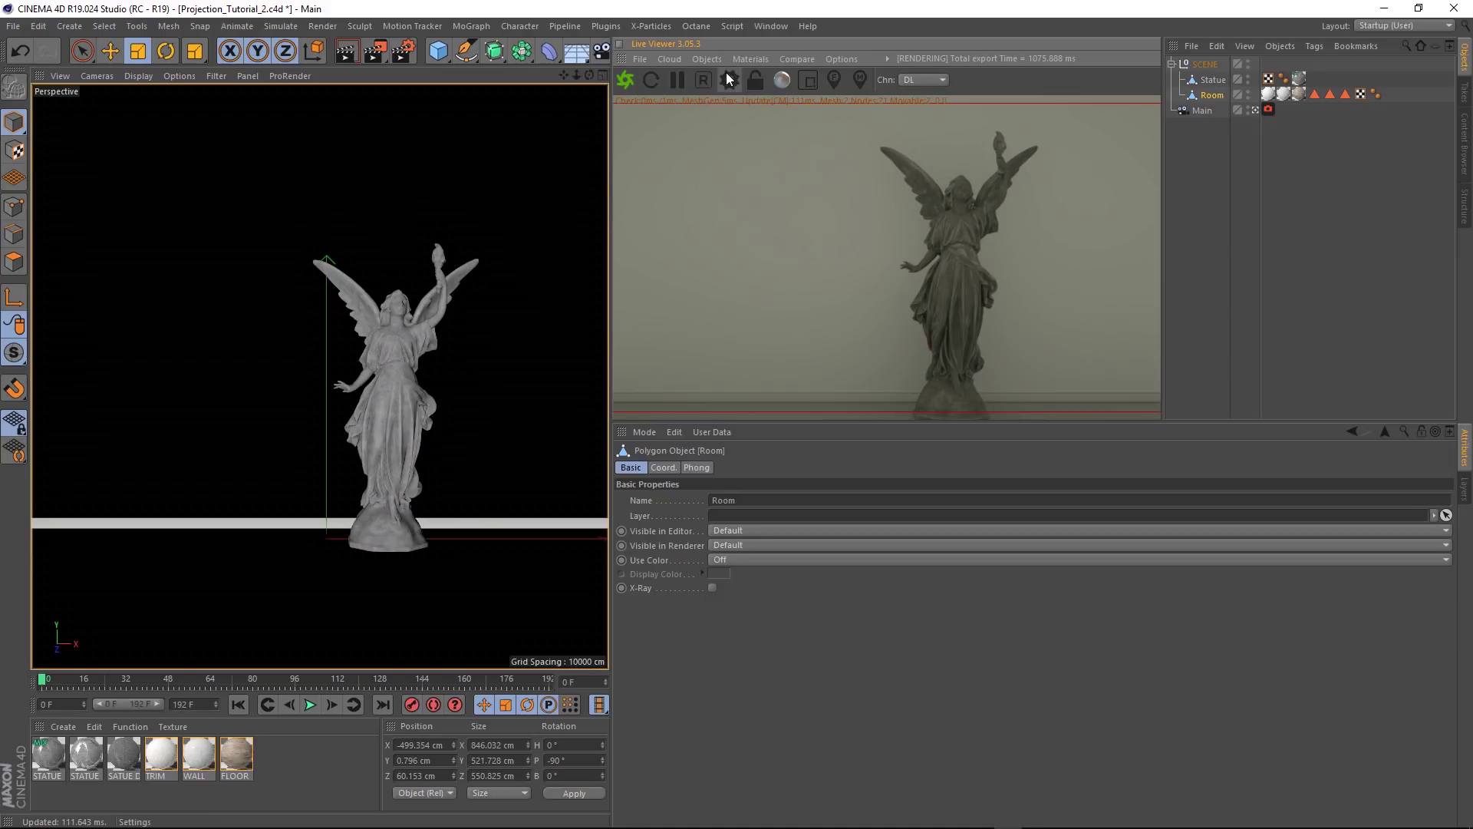
{"action": "left_click", "coordinate": [729, 80]}
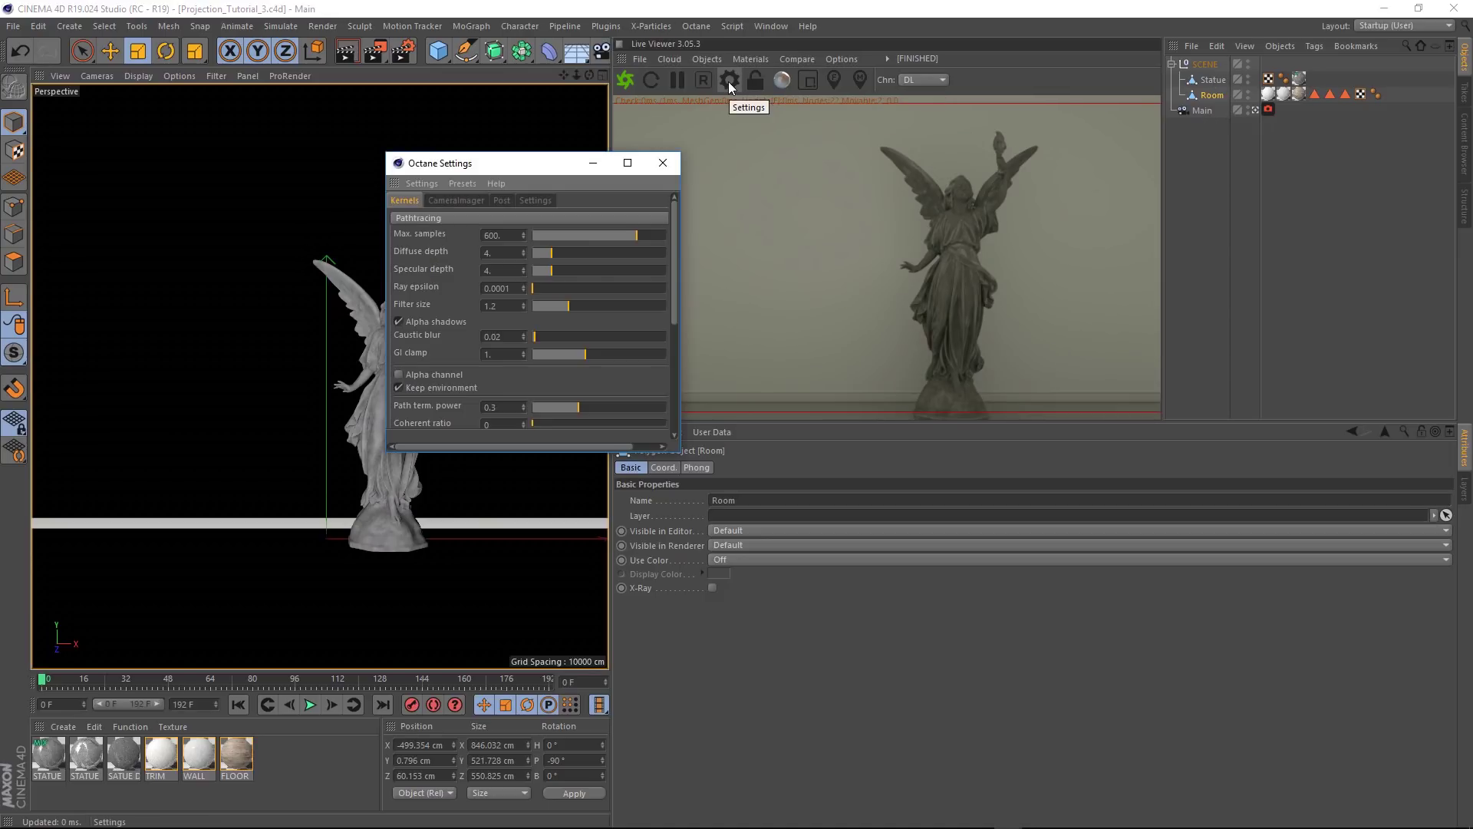
{"action": "left_click", "coordinate": [534, 200]}
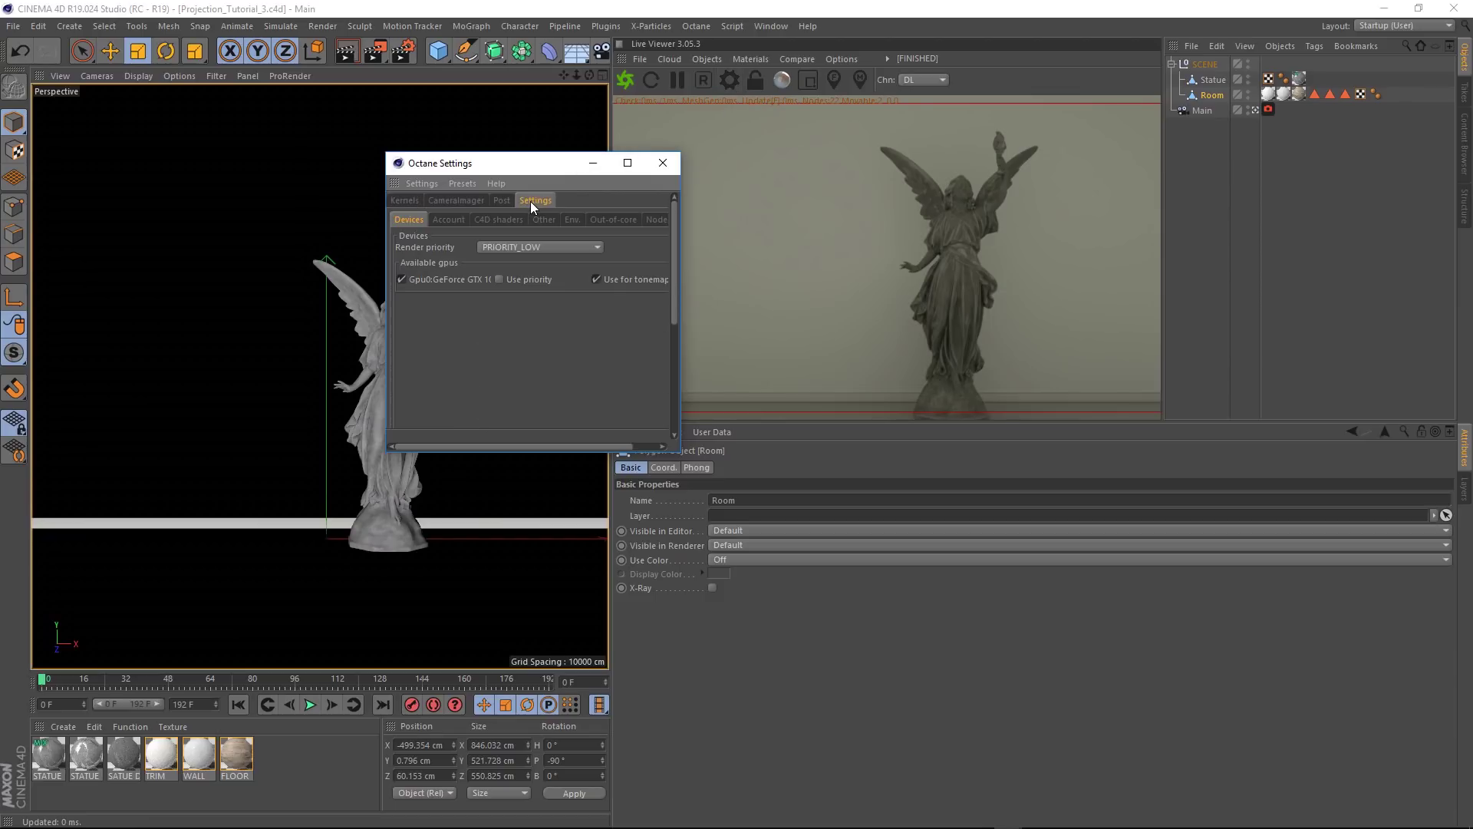
{"action": "left_click", "coordinate": [572, 220]}
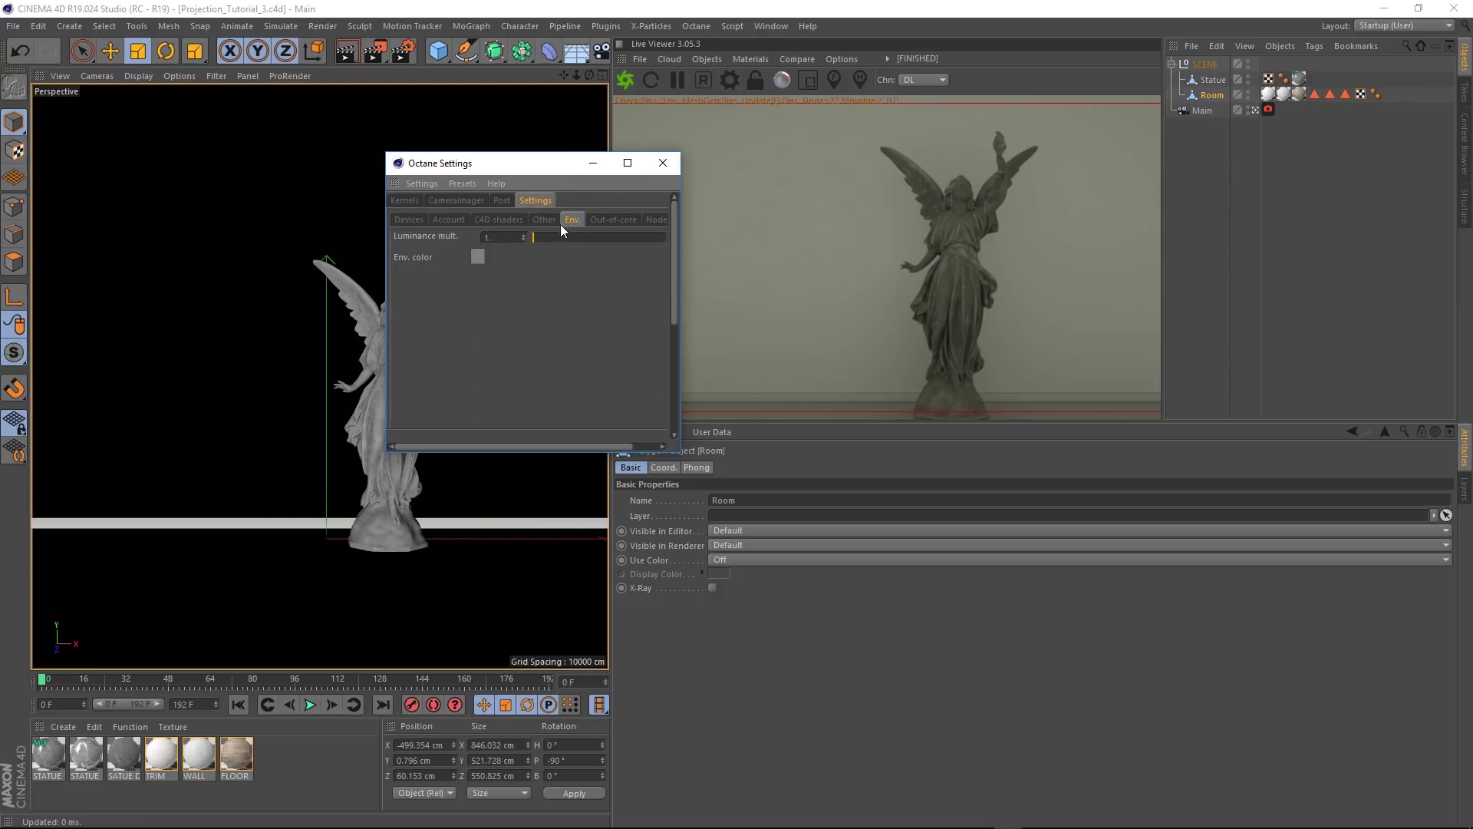
{"action": "left_click", "coordinate": [477, 258]}
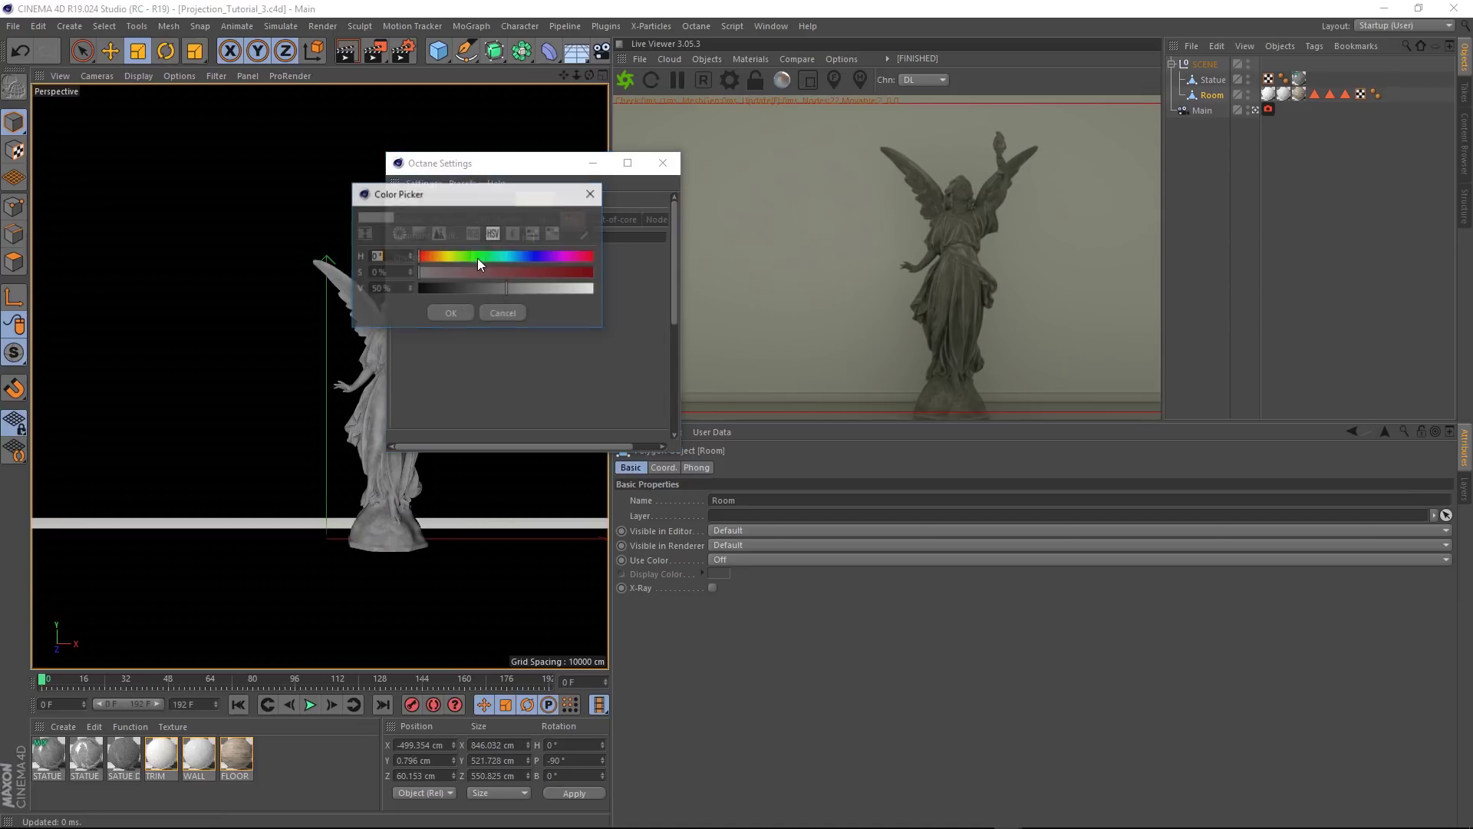
{"action": "left_click_drag", "start_coordinate": [497, 291], "coordinate": [379, 297]}
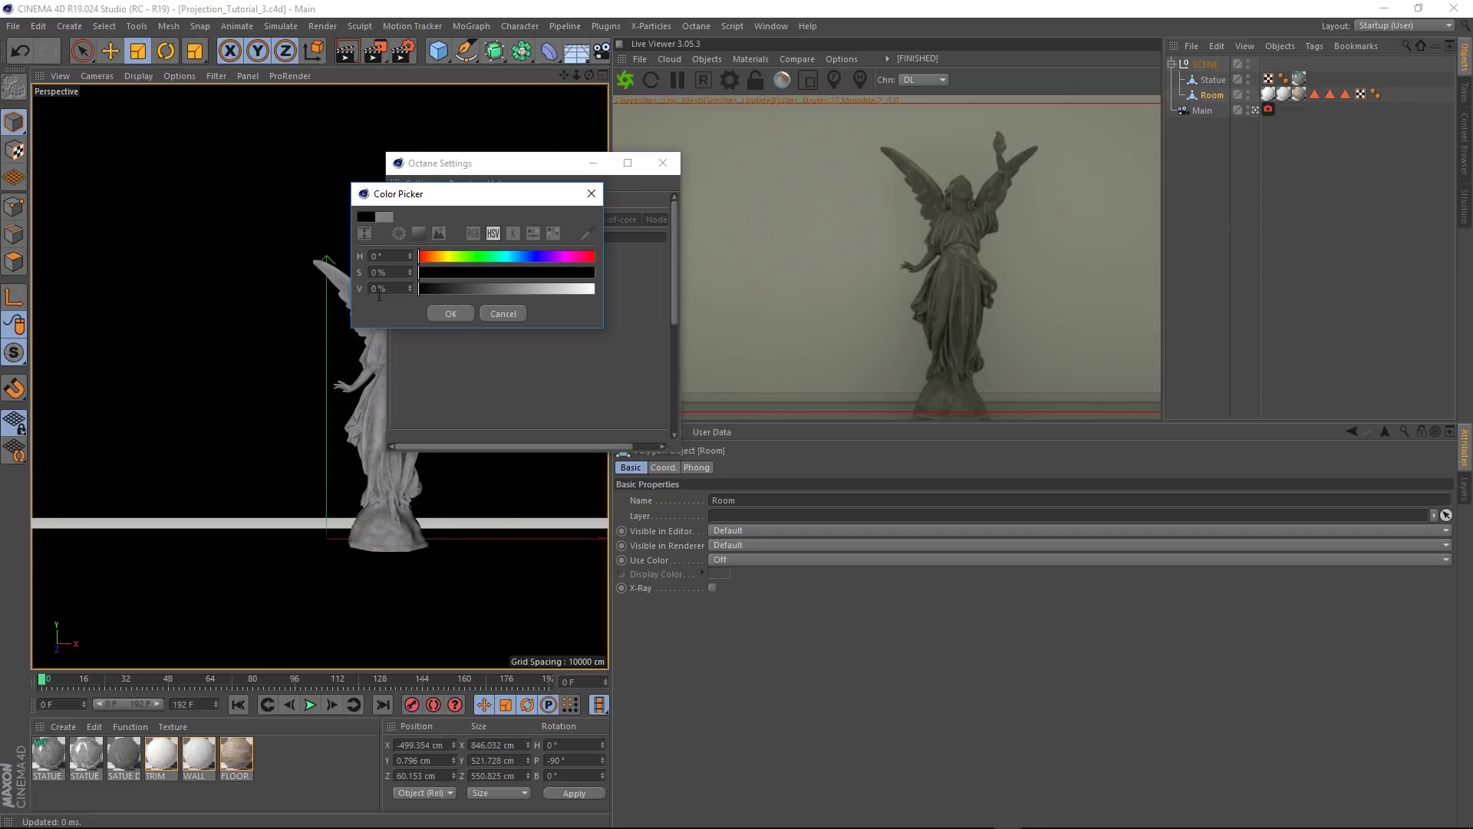
{"action": "left_click", "coordinate": [443, 313]}
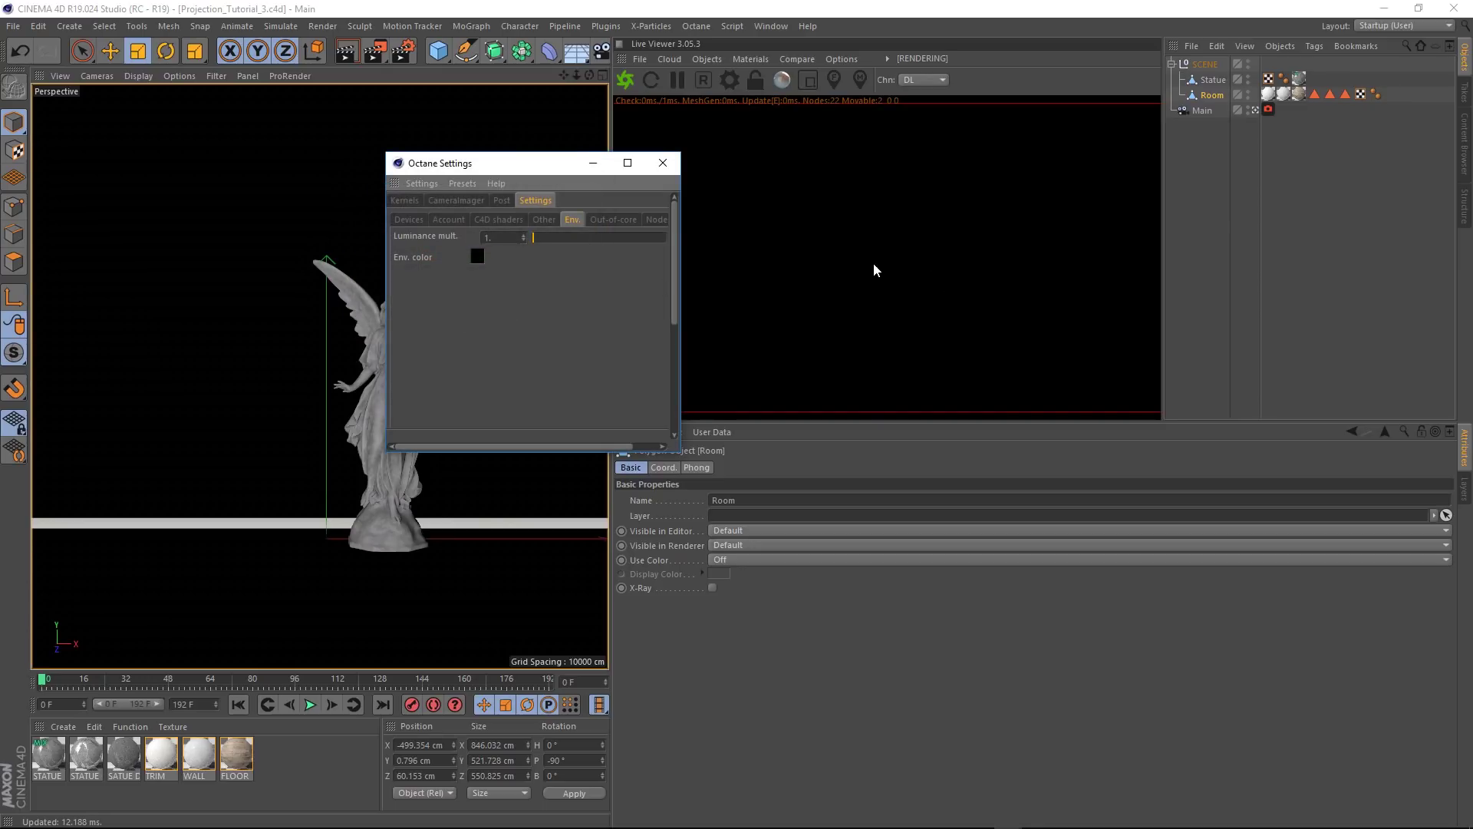
{"action": "left_click", "coordinate": [663, 162]}
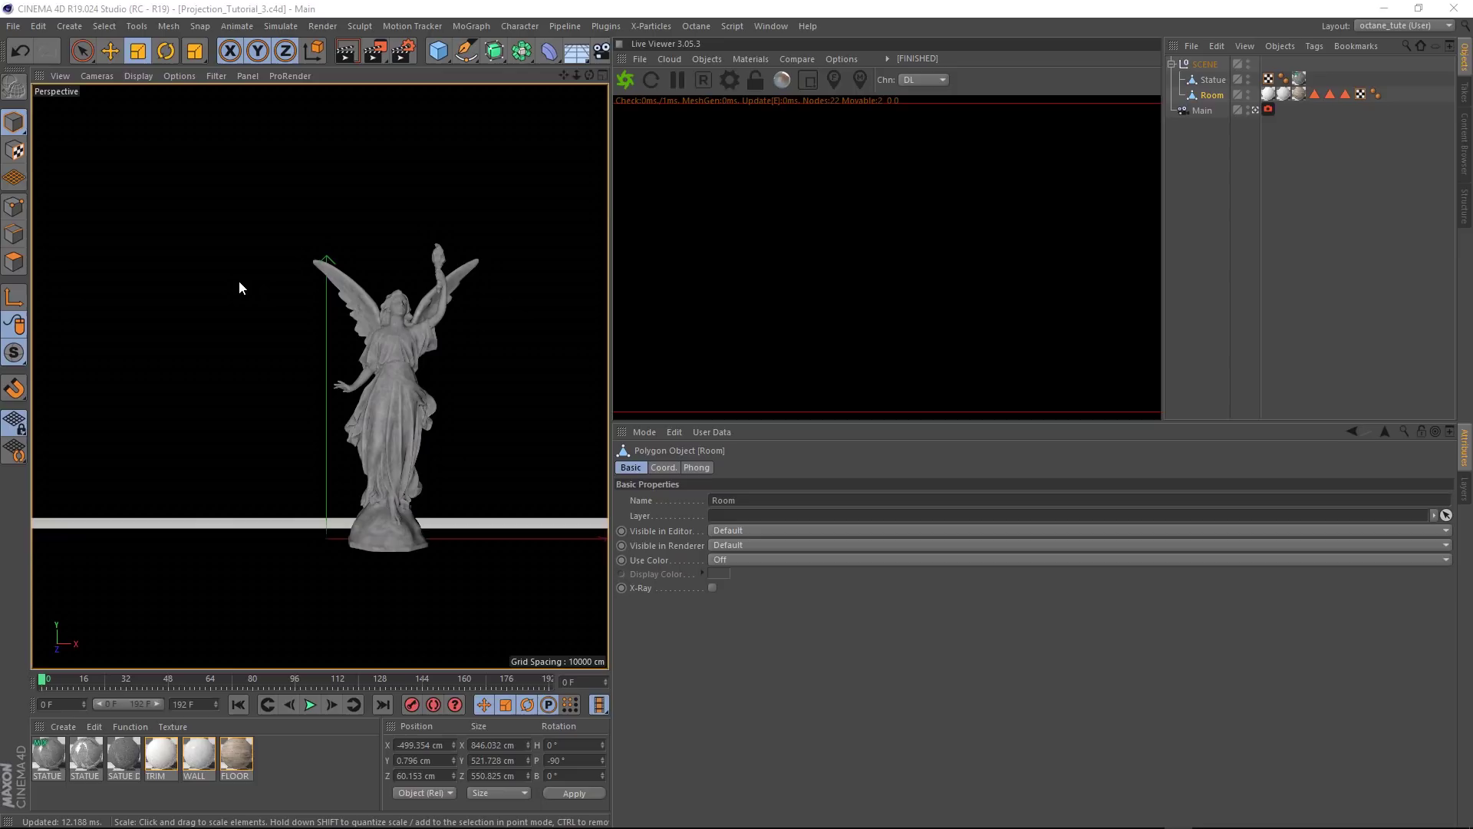
Switch the viewport to the default camera, then apply the WALL material to Statue and undo it.
{"action": "left_click", "coordinate": [1255, 111]}
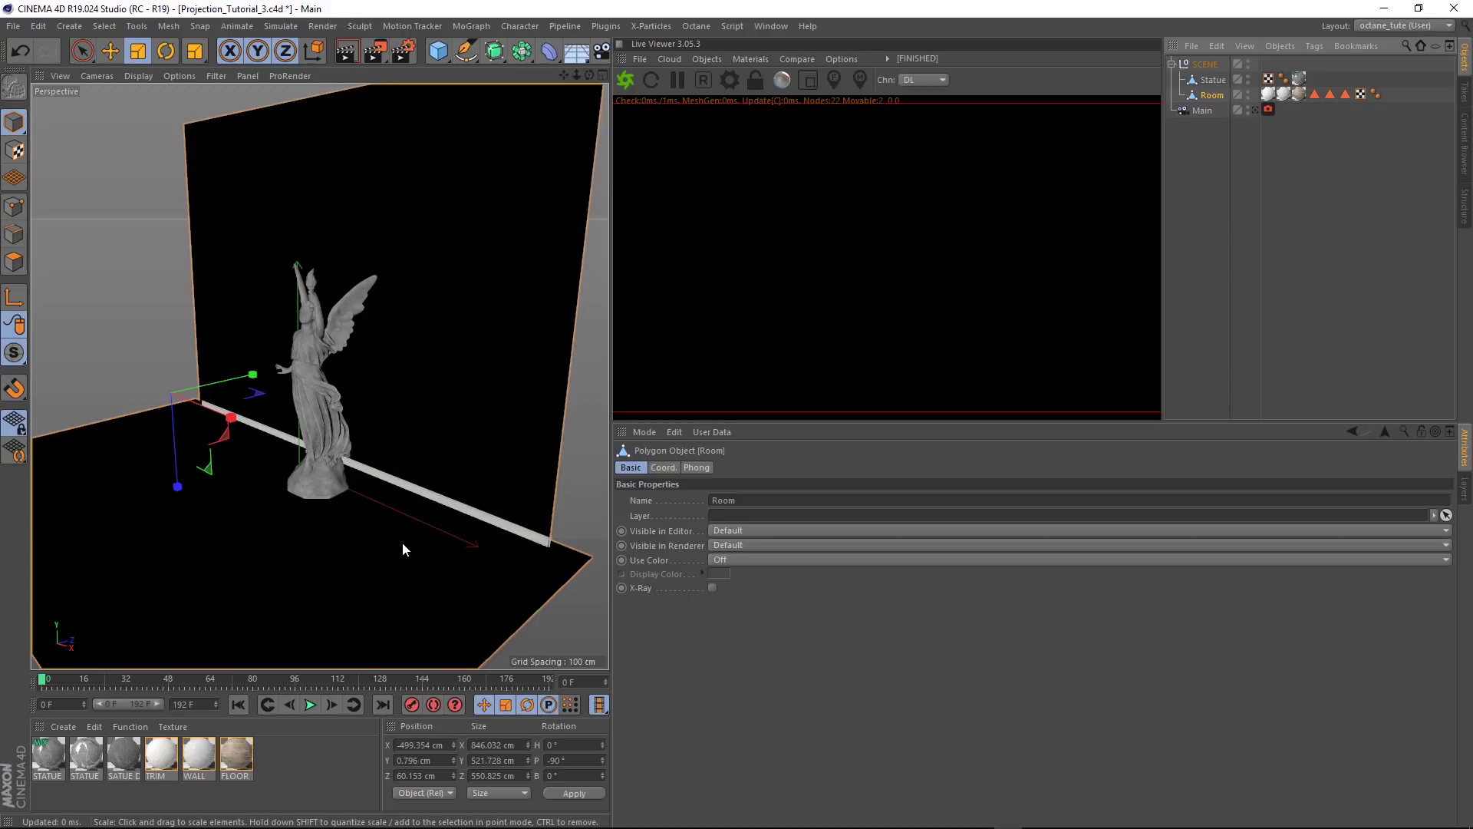
{"action": "left_click", "coordinate": [266, 760]}
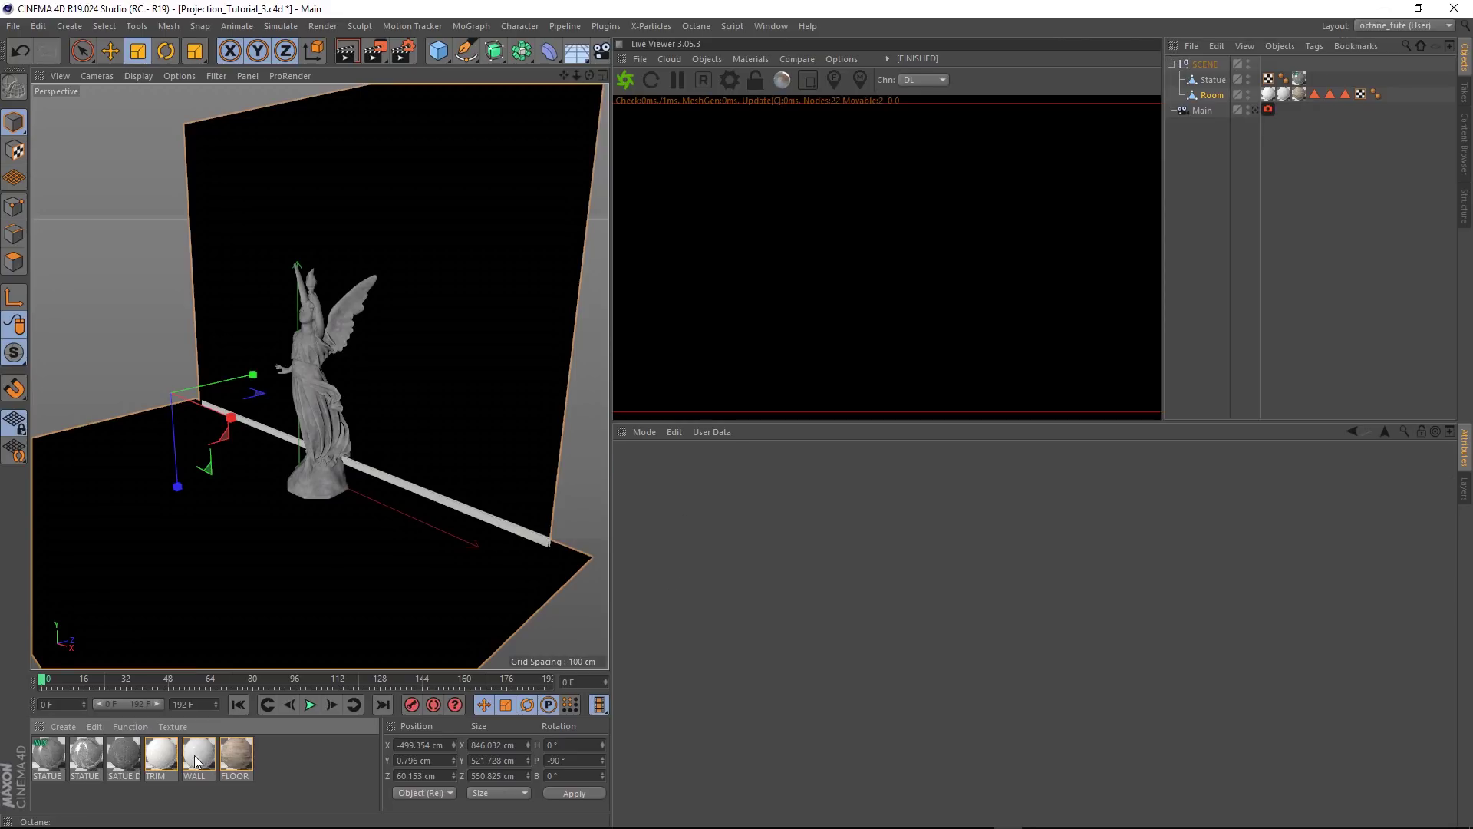
{"action": "left_click_drag", "start_coordinate": [196, 760], "coordinate": [1218, 76]}
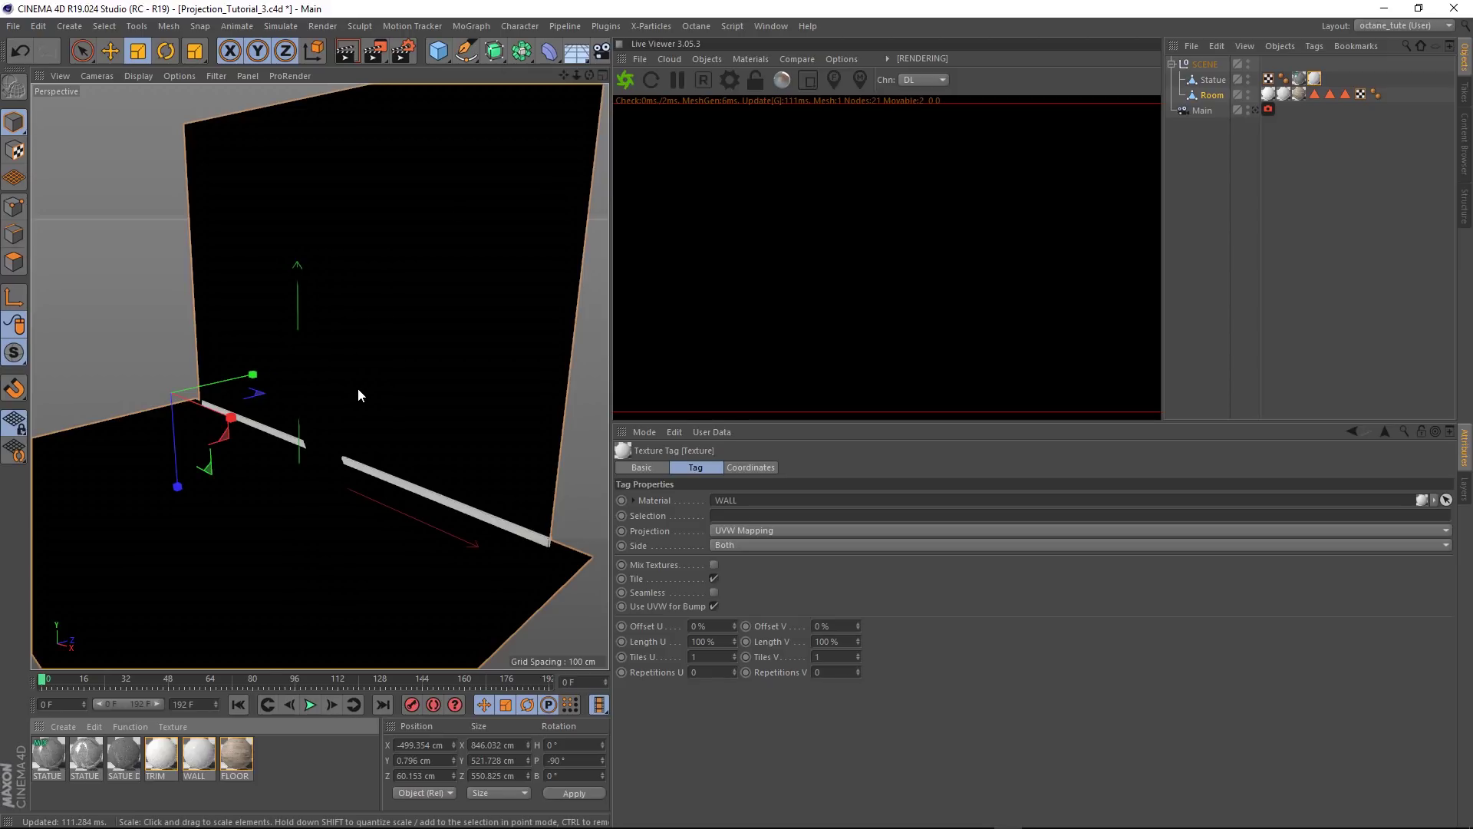
{"action": "key", "text": "ctrl+z"}
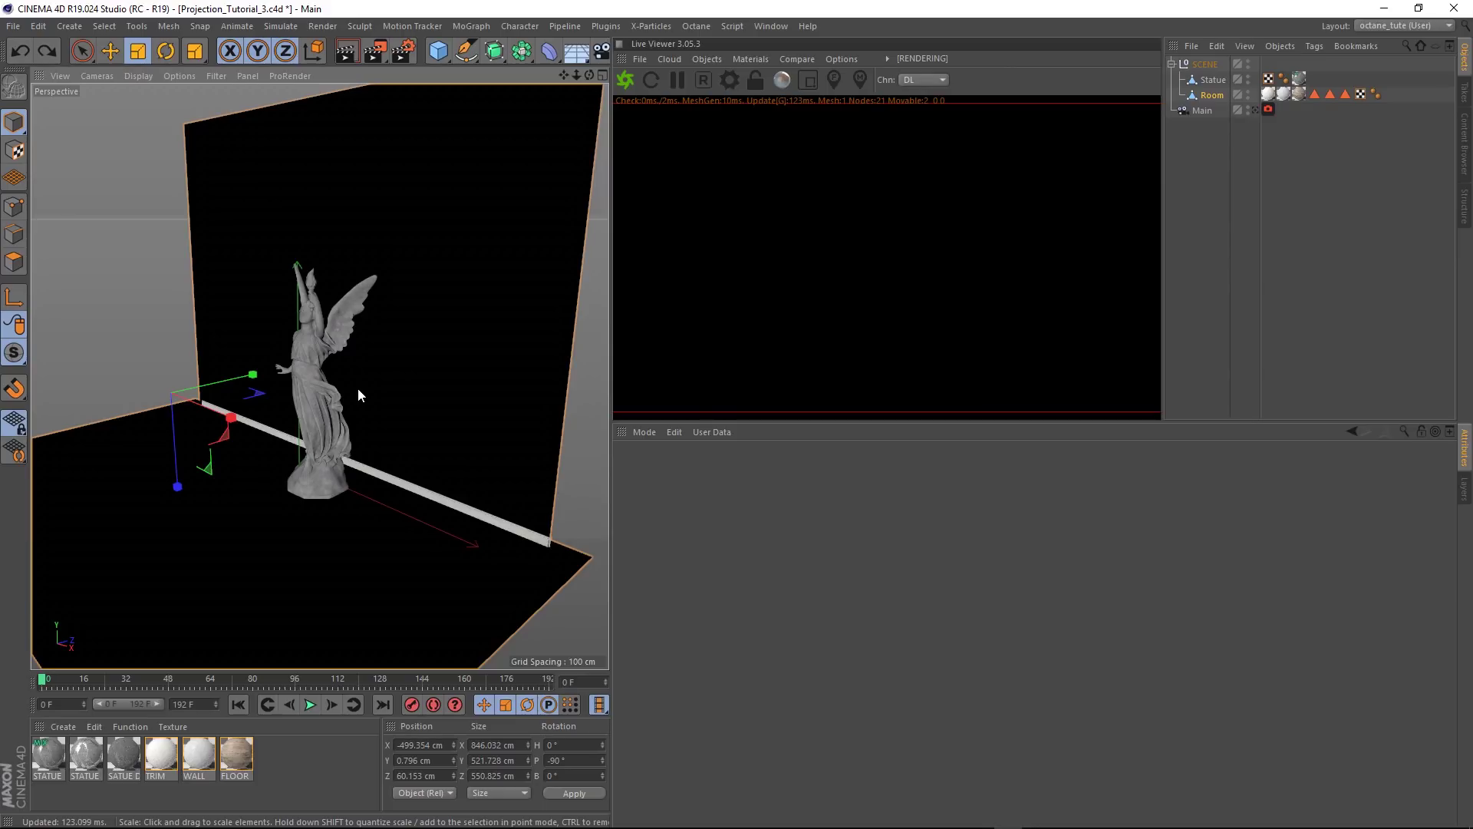
{"action": "key", "text": "ctrl+y"}
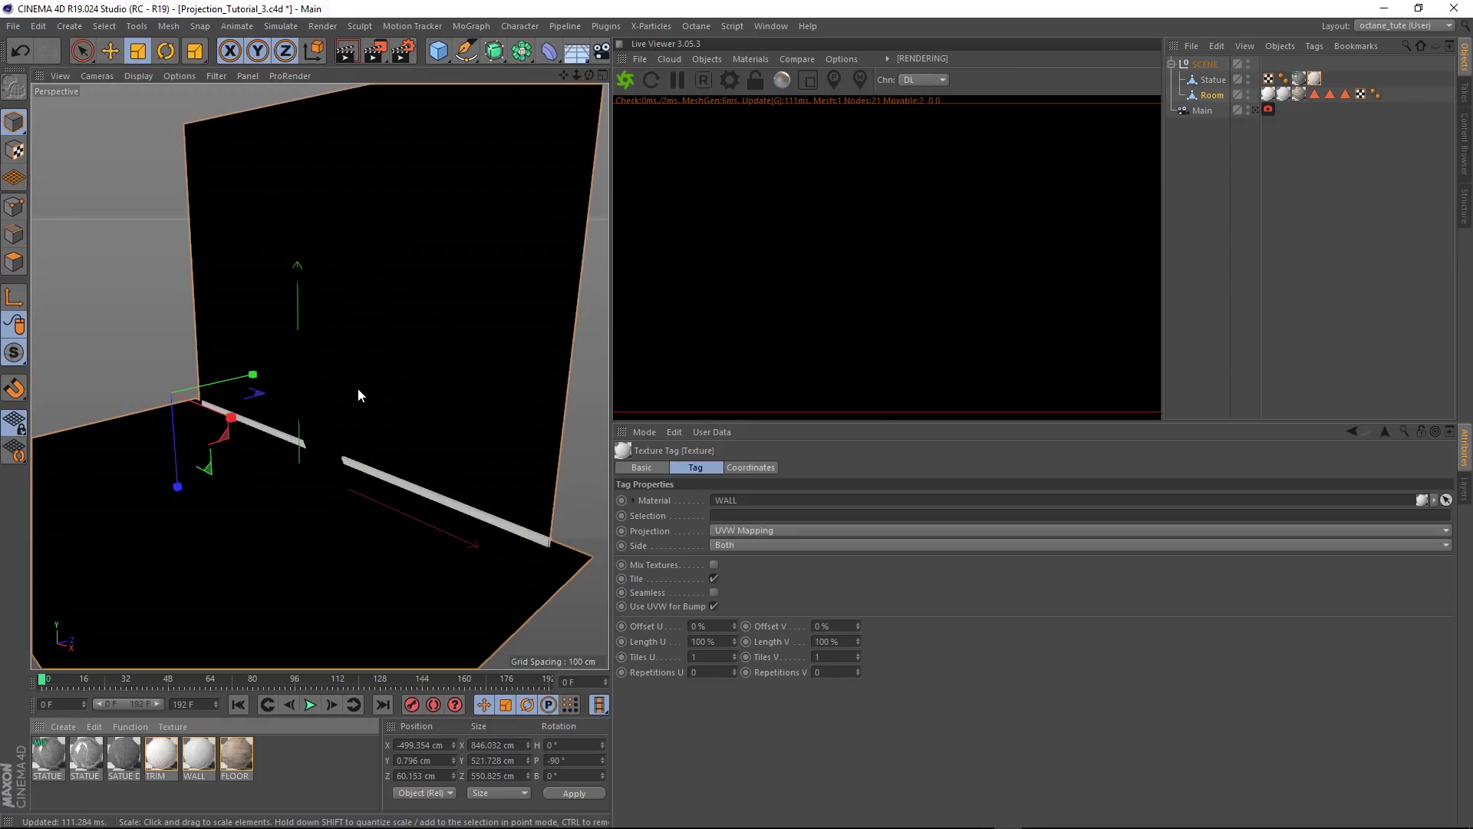
{"action": "key", "text": "ctrl+z"}
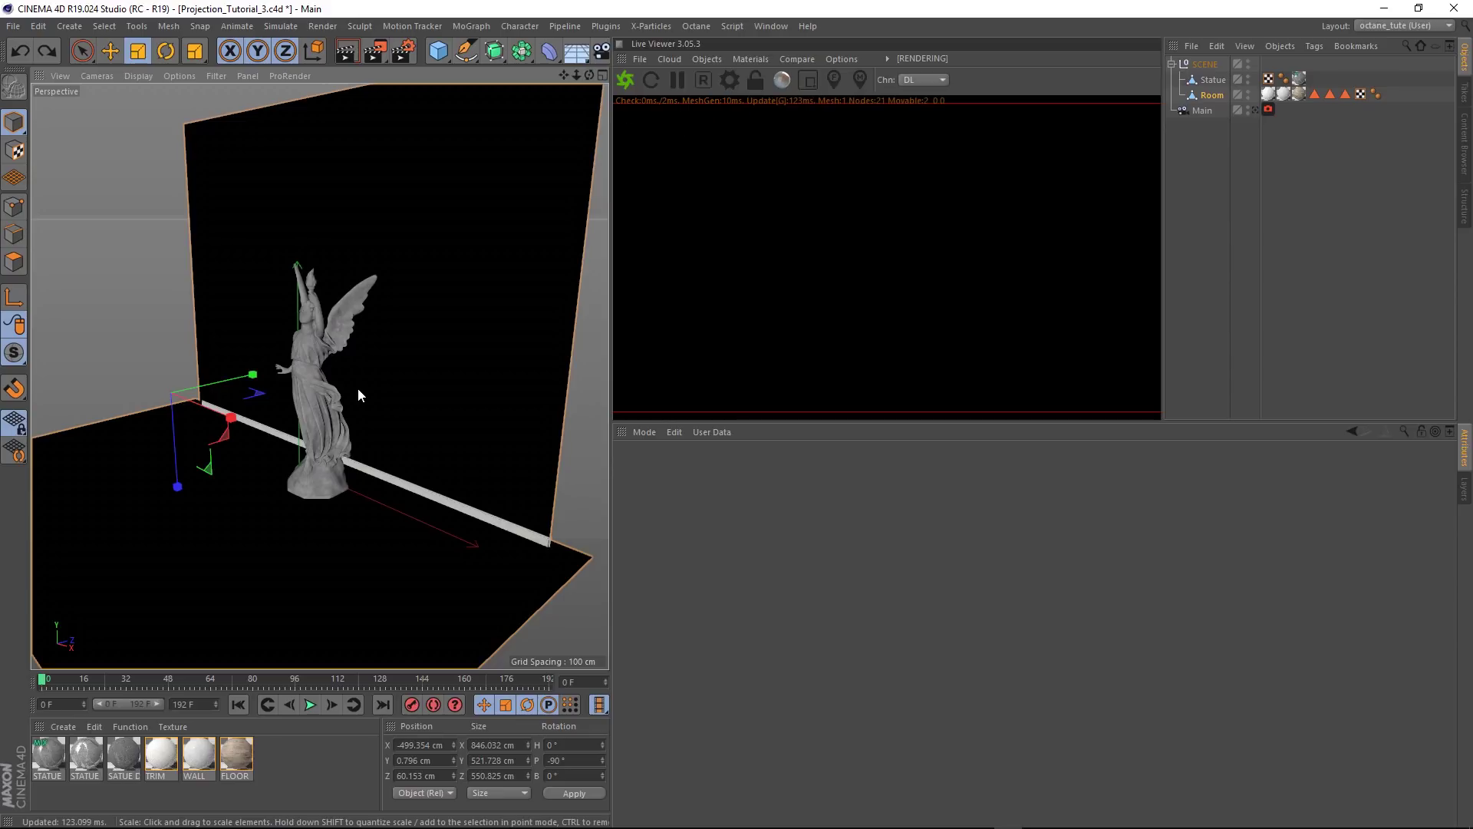
Set Use Color to On for Statue and Room and make their display colour light grey.
{"action": "left_click", "coordinate": [1212, 80]}
{"action": "left_click", "coordinate": [1212, 96], "text": "ctrl"}
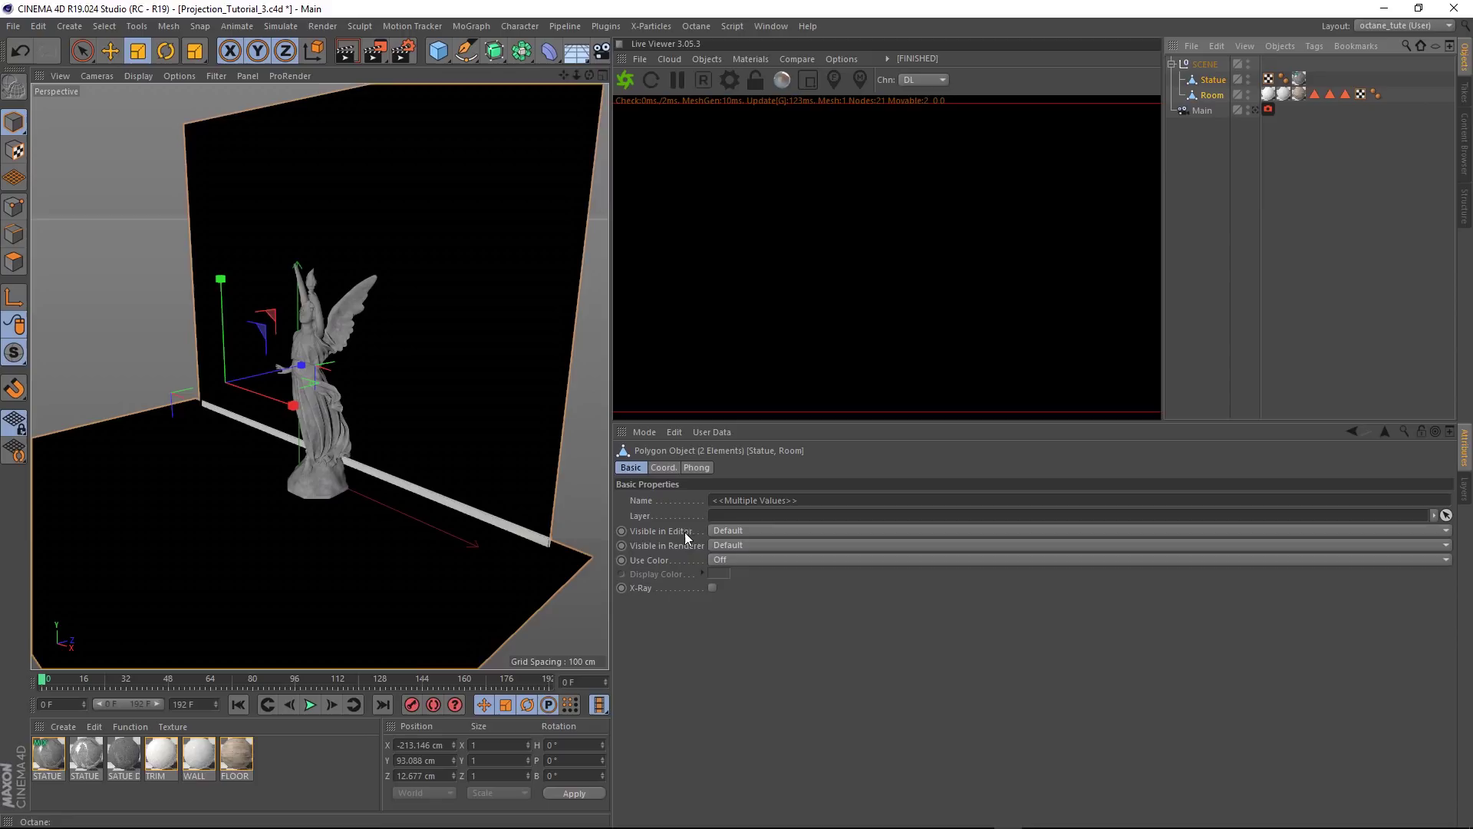
{"action": "left_click", "coordinate": [720, 557]}
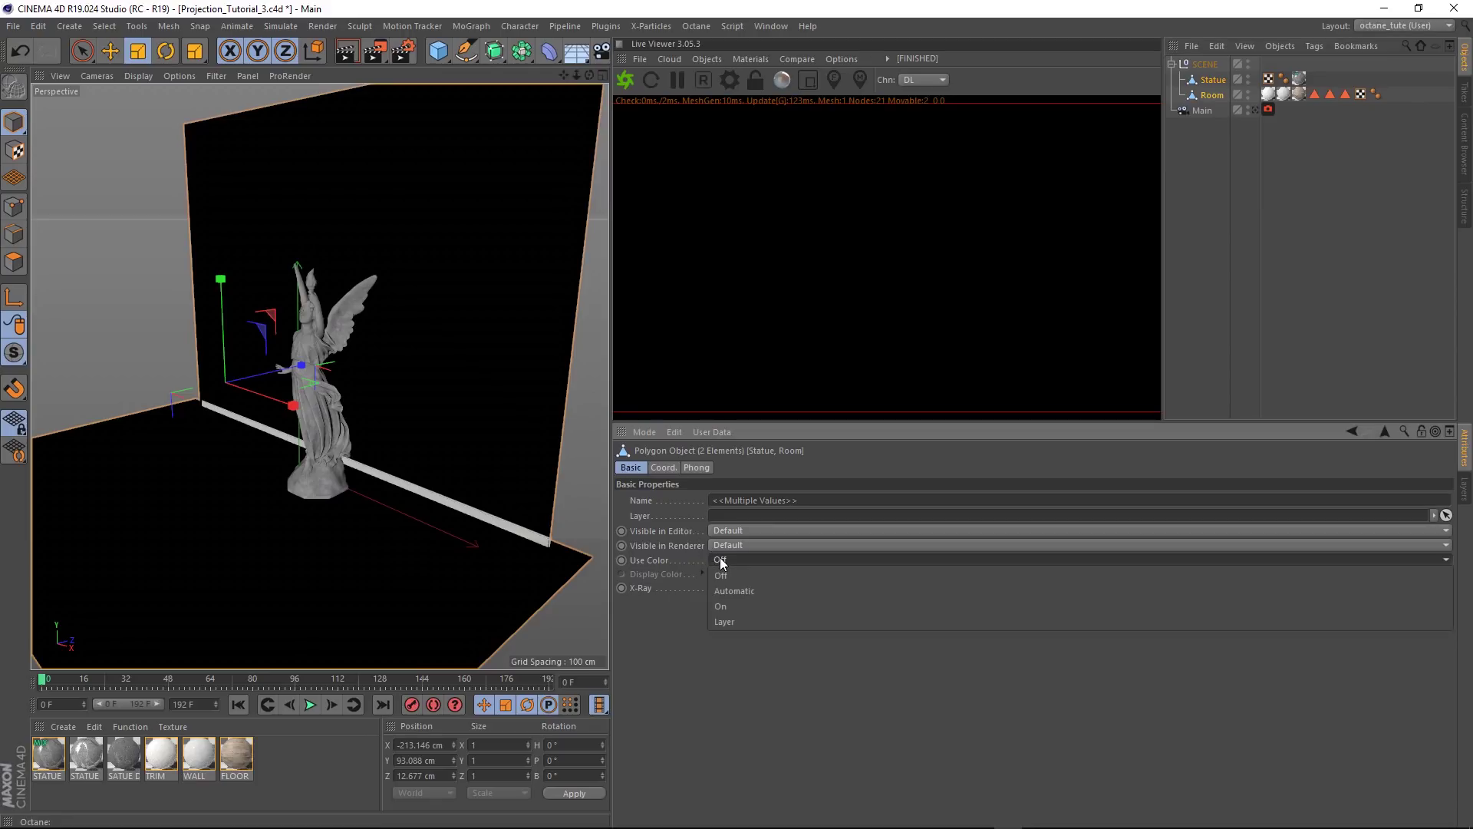
{"action": "left_click", "coordinate": [730, 605]}
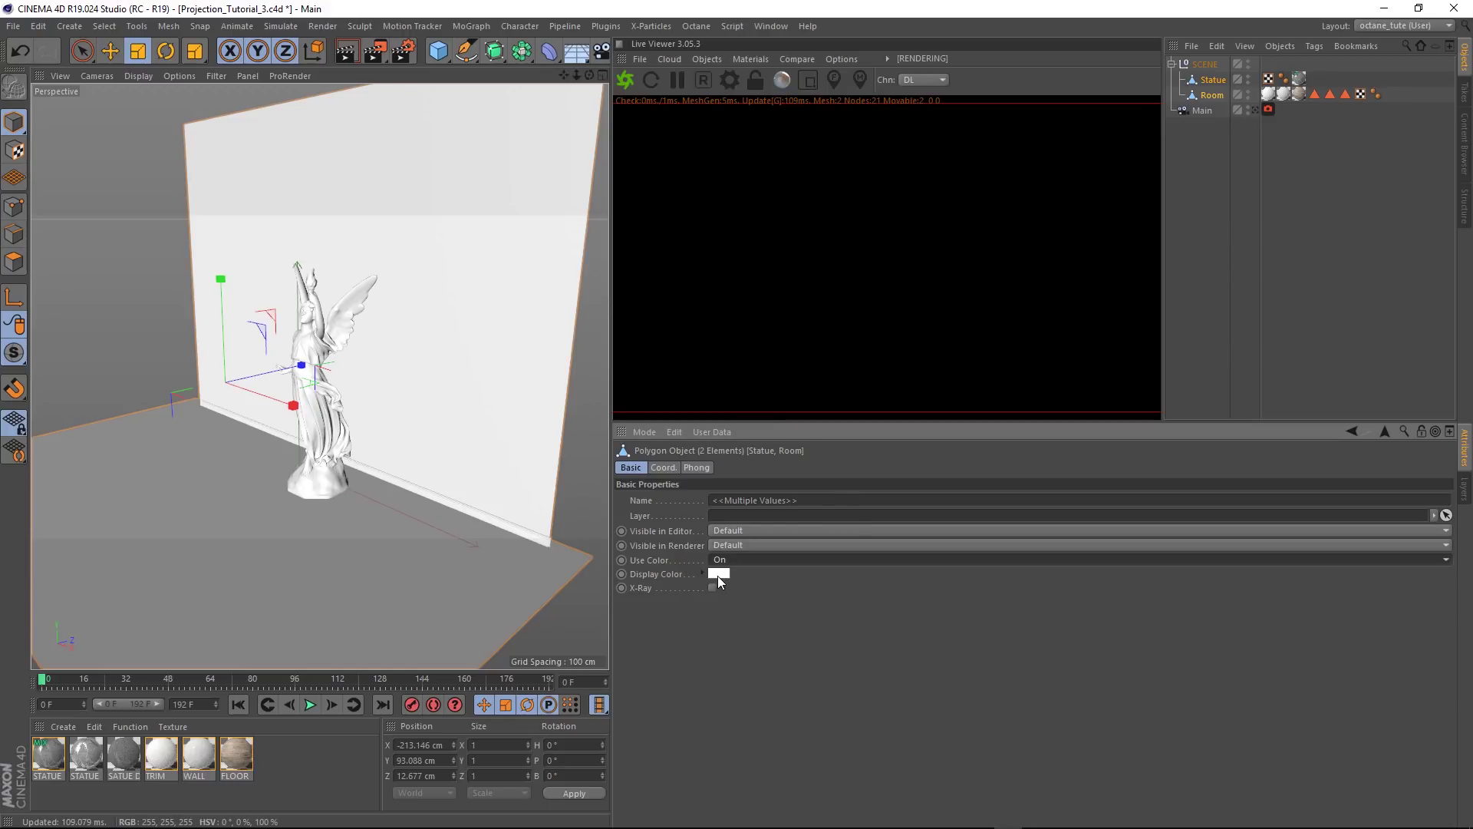
{"action": "left_click", "coordinate": [717, 574]}
{"action": "left_click_drag", "start_coordinate": [823, 608], "coordinate": [794, 611]}
{"action": "left_click", "coordinate": [691, 631]}
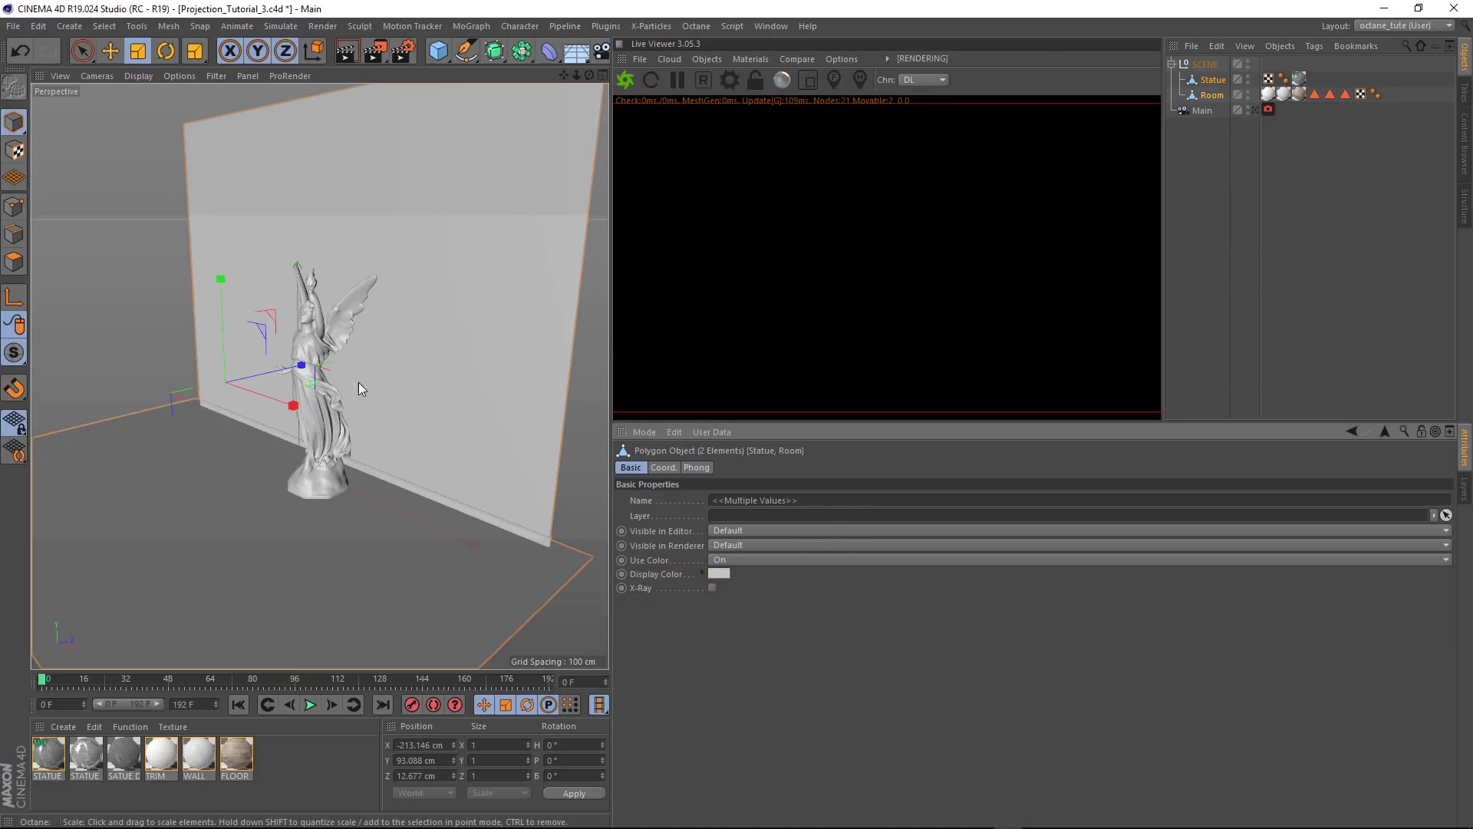
{"action": "left_click_drag", "start_coordinate": [335, 404], "coordinate": [266, 438], "text": "alt"}
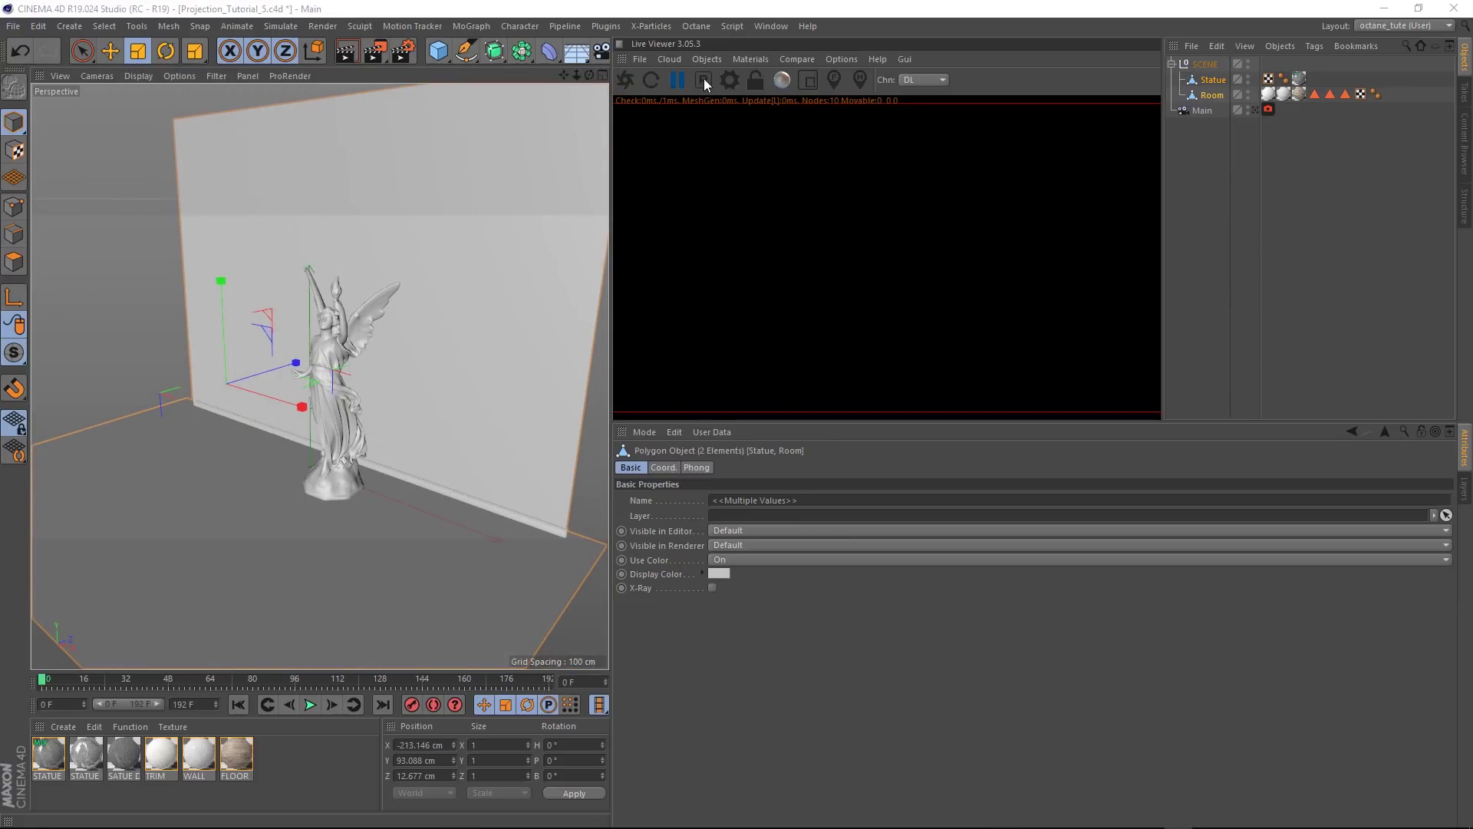
Add an Octane Arealight, restart the render and move the light toward the camera.
{"action": "left_click", "coordinate": [709, 59]}
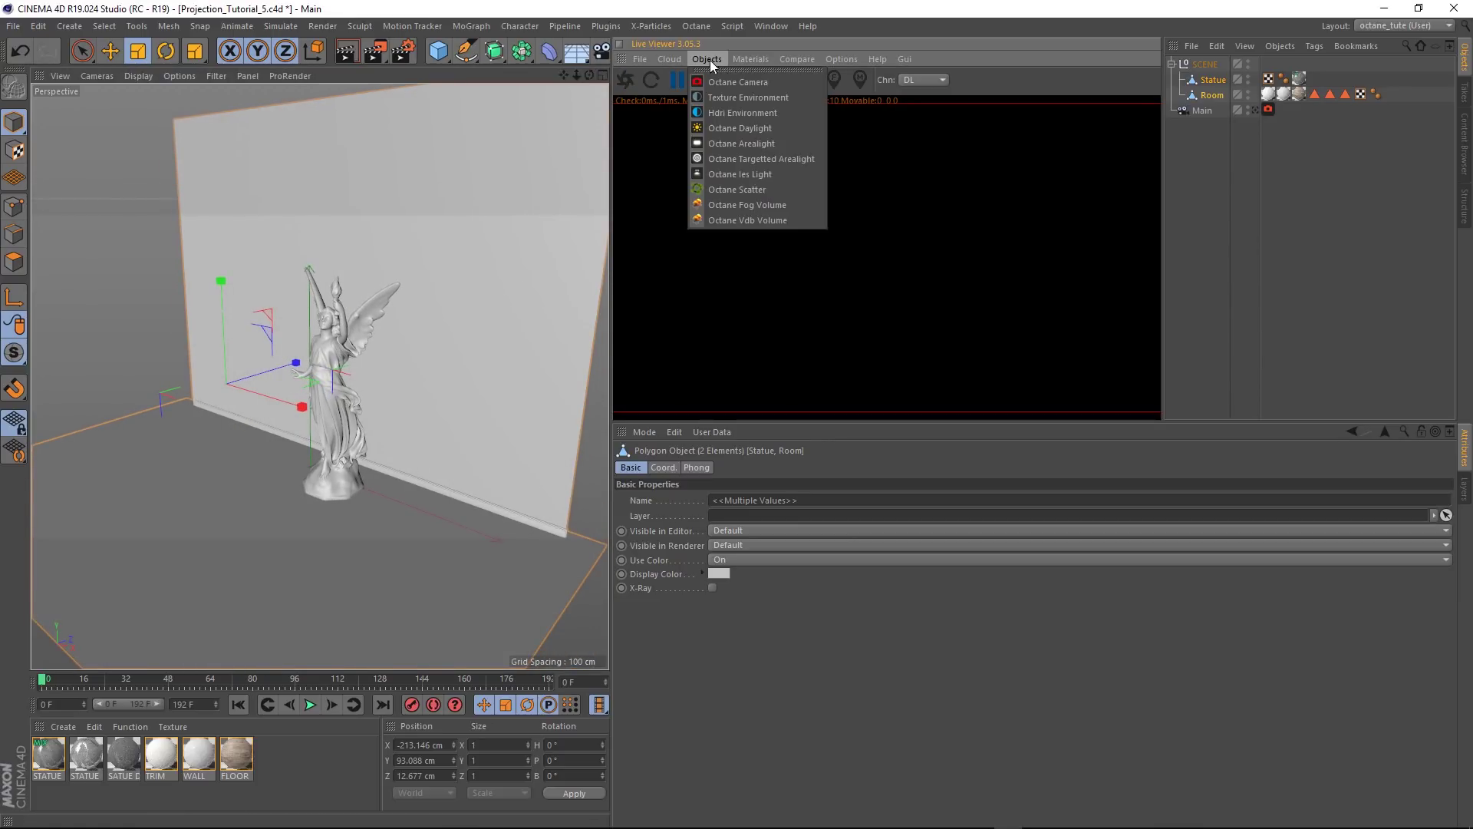
{"action": "left_click", "coordinate": [719, 143]}
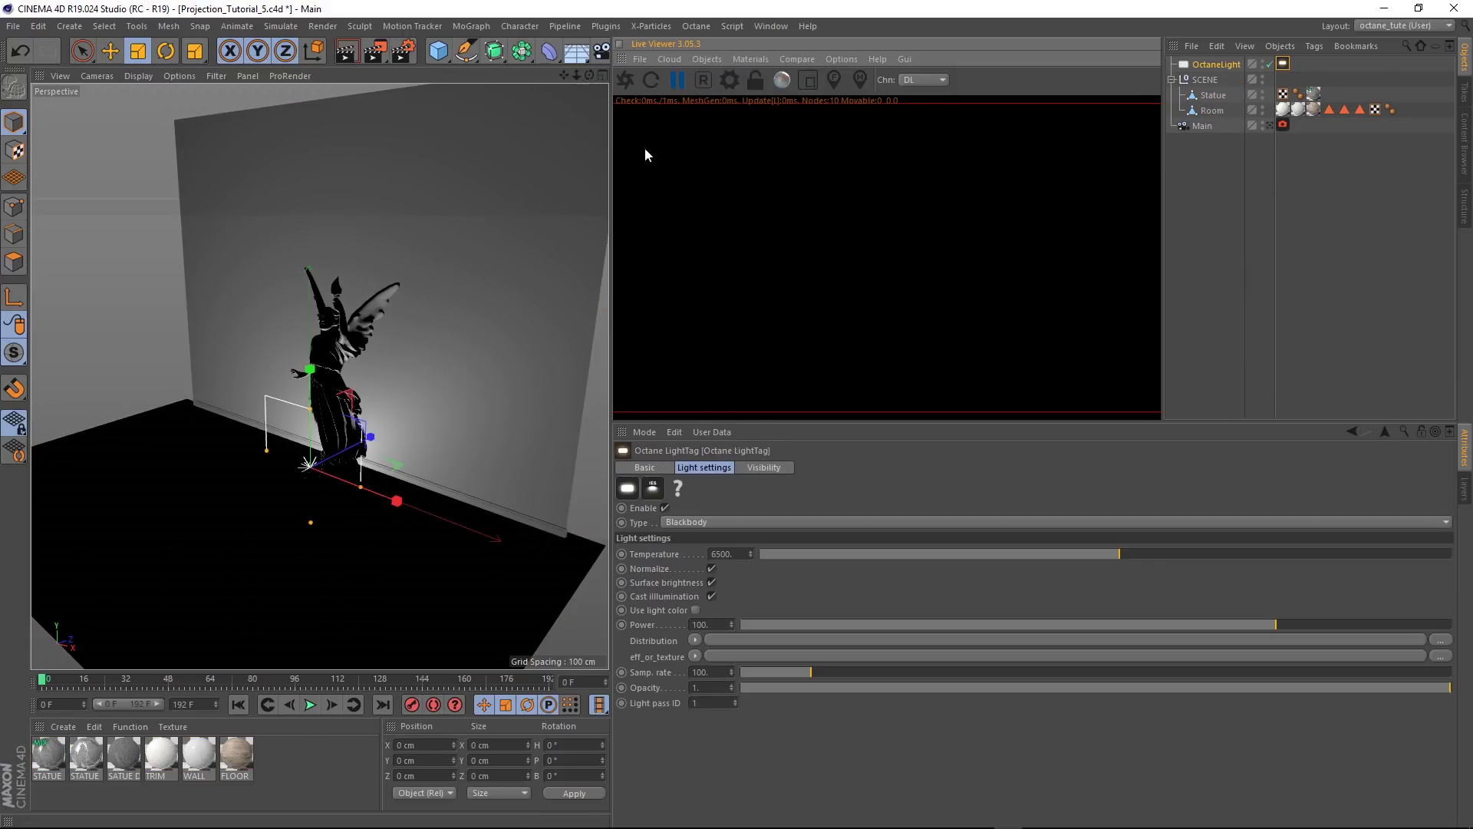
{"action": "left_click", "coordinate": [627, 81]}
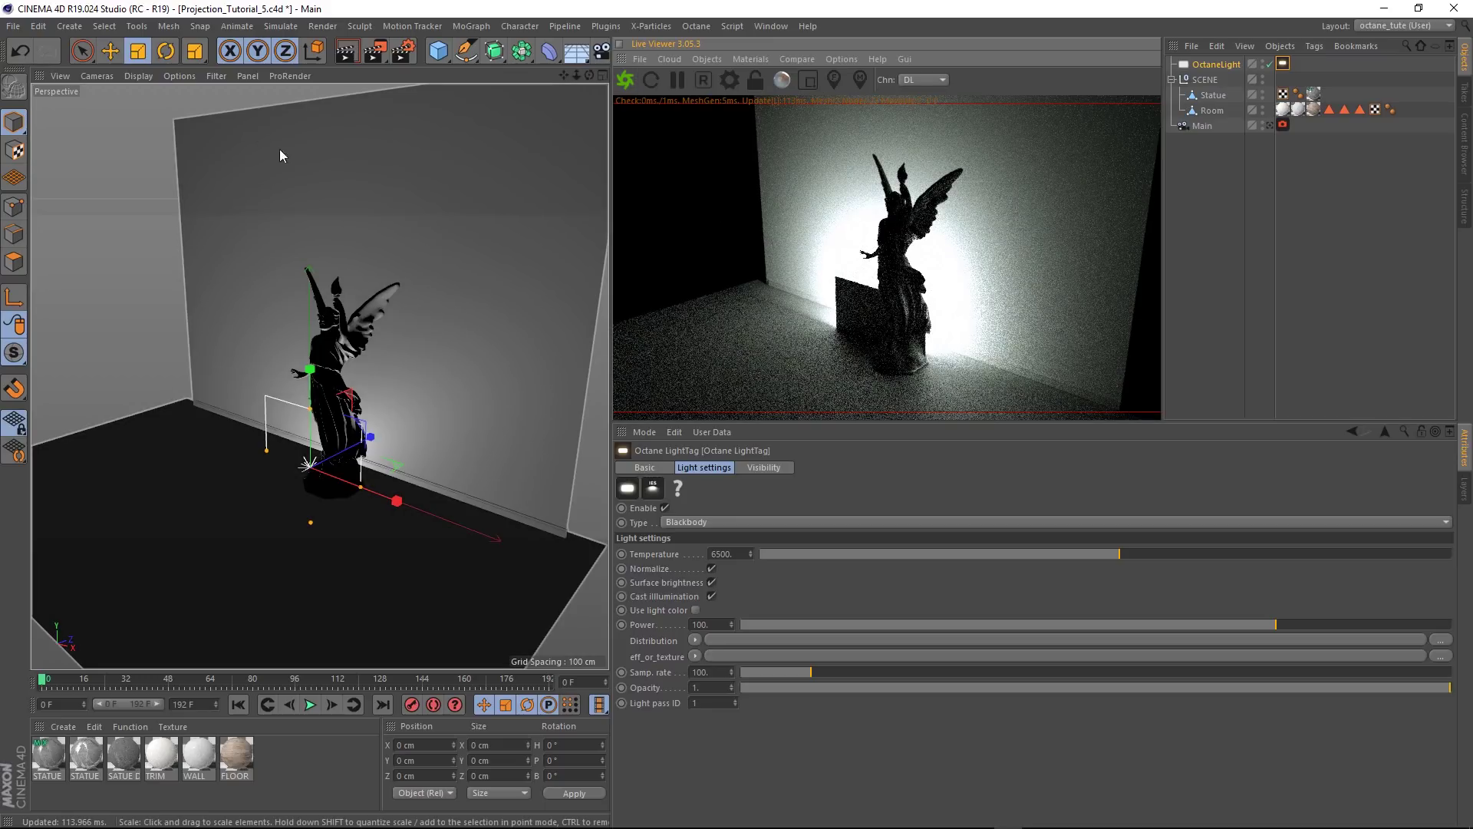
{"action": "key", "text": "e"}
{"action": "left_click_drag", "start_coordinate": [347, 456], "coordinate": [196, 311]}
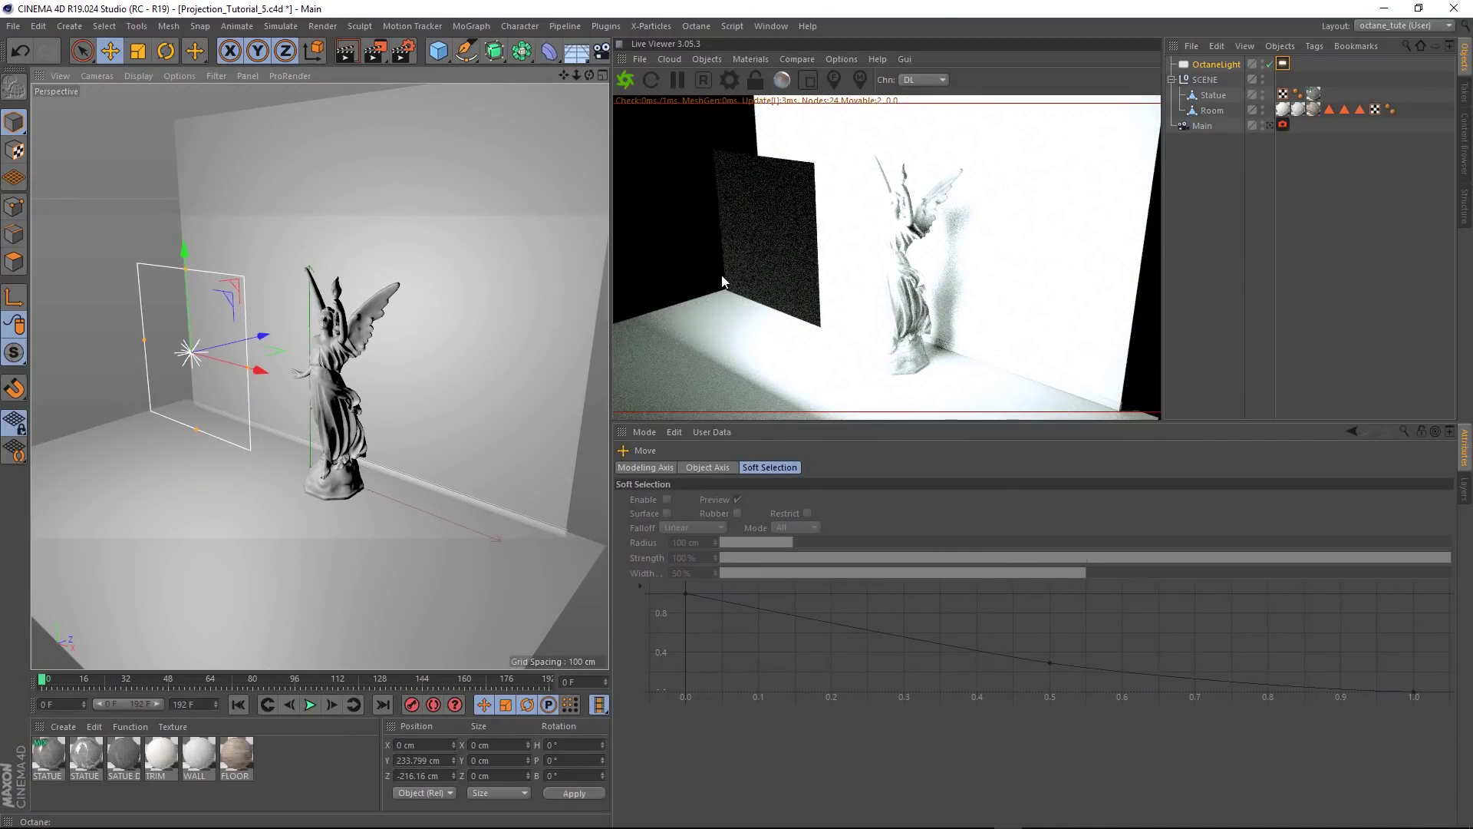
Make the light's area shape a Disc with an outer radius of about 52 cm.
{"action": "left_click", "coordinate": [1231, 68]}
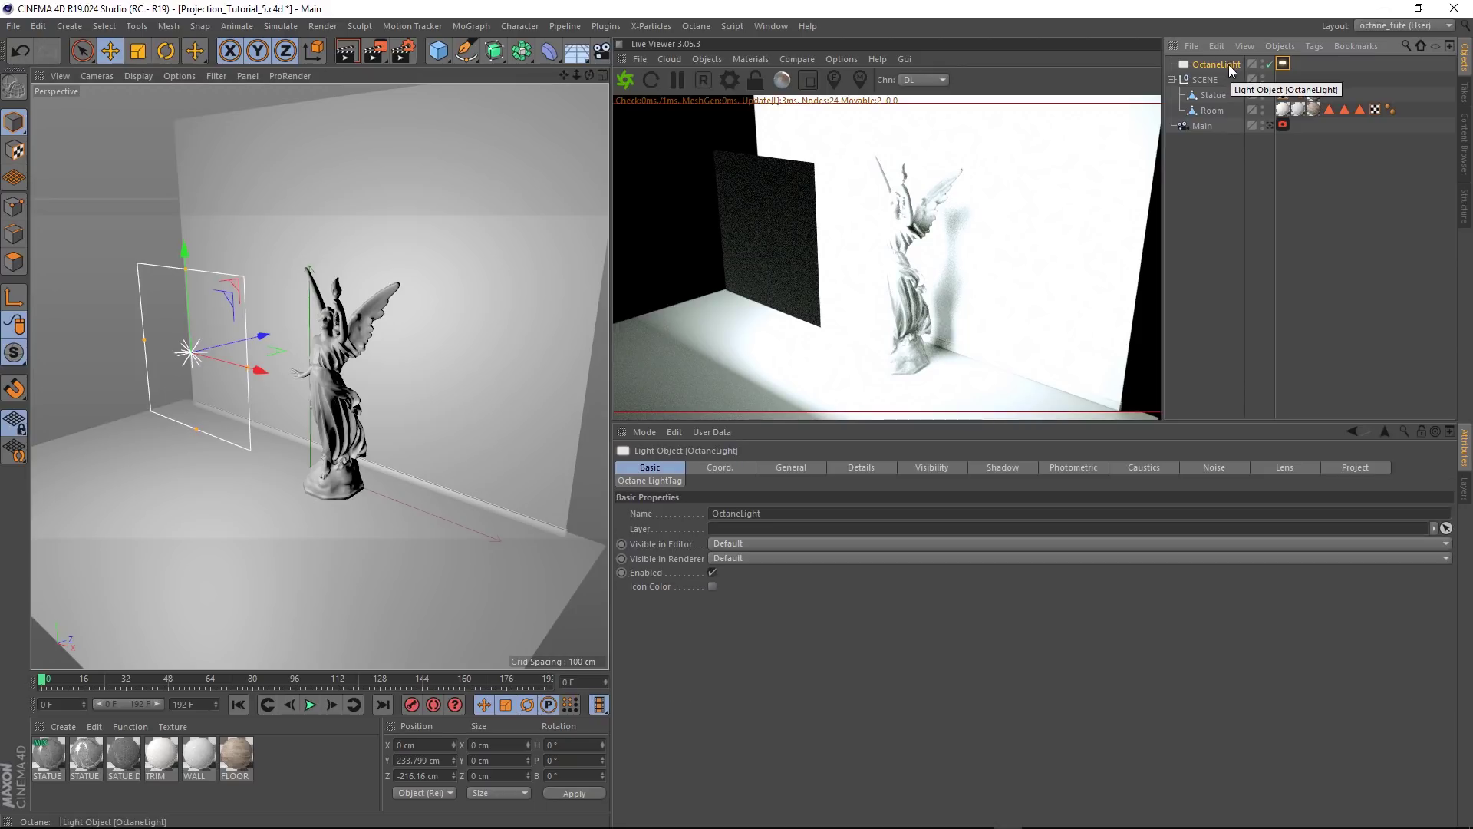
{"action": "left_click", "coordinate": [856, 468]}
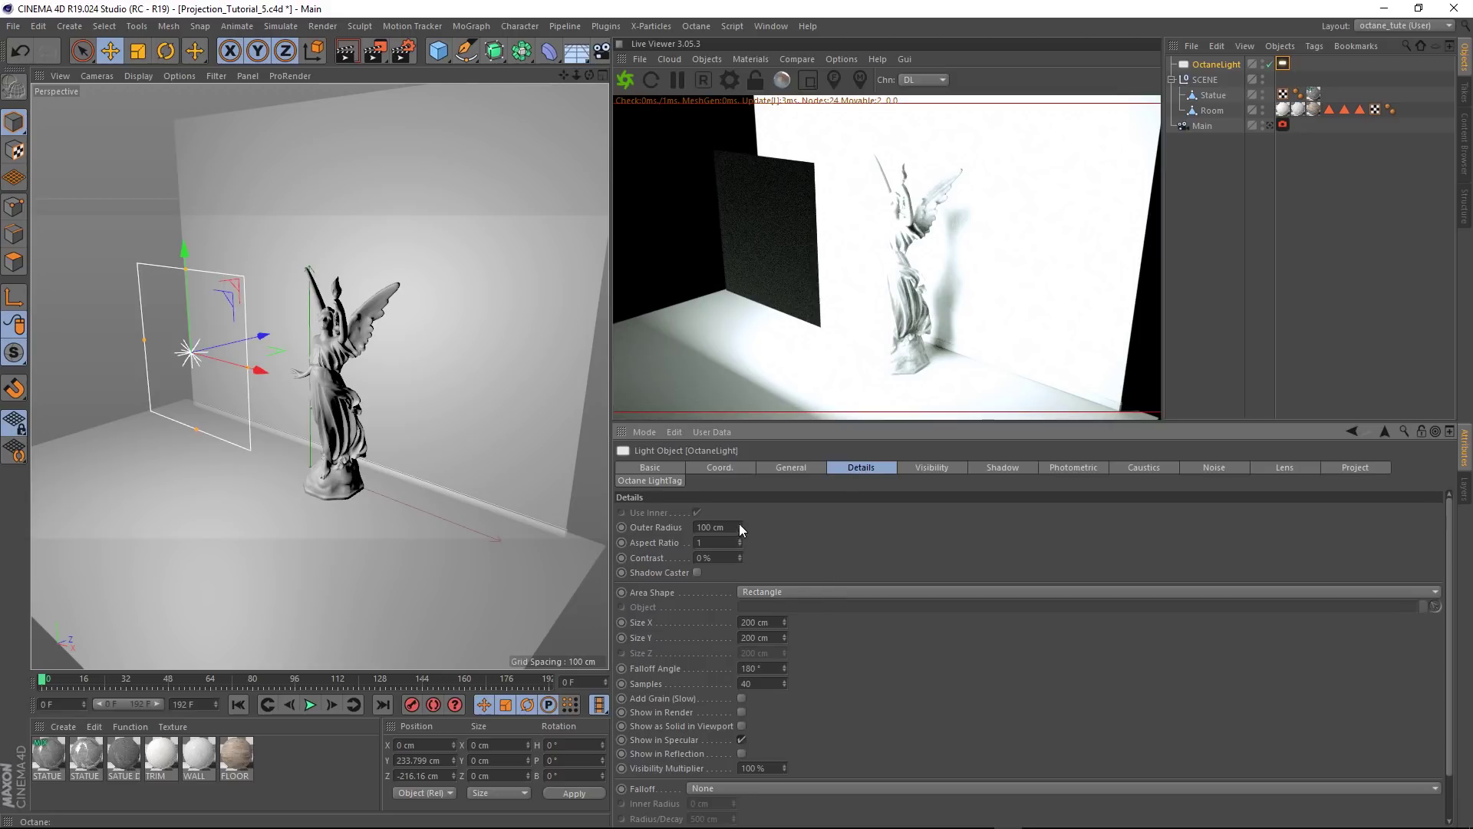
{"action": "left_click_drag", "start_coordinate": [739, 528], "coordinate": [739, 496]}
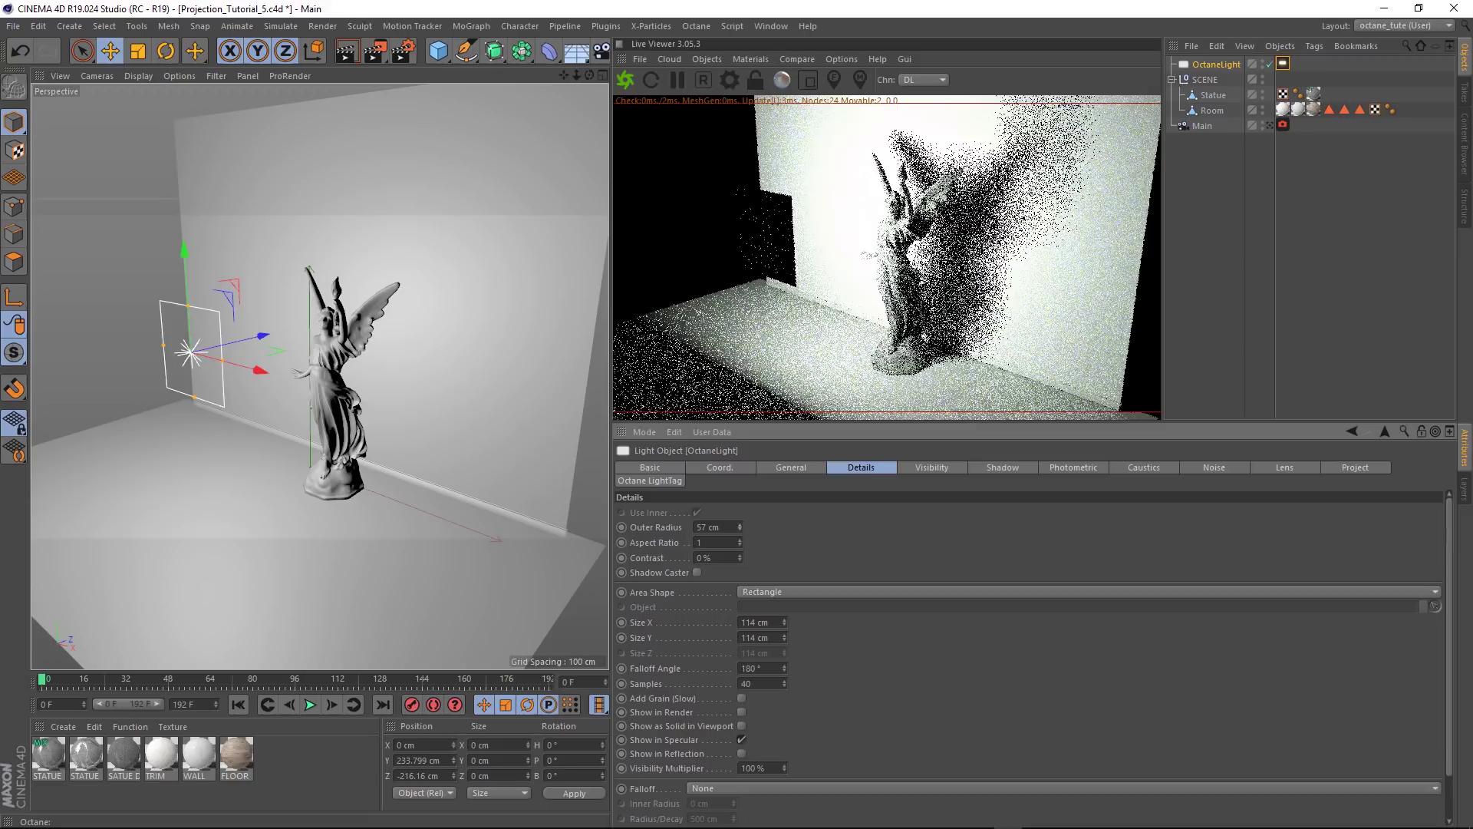
{"action": "left_click", "coordinate": [760, 586]}
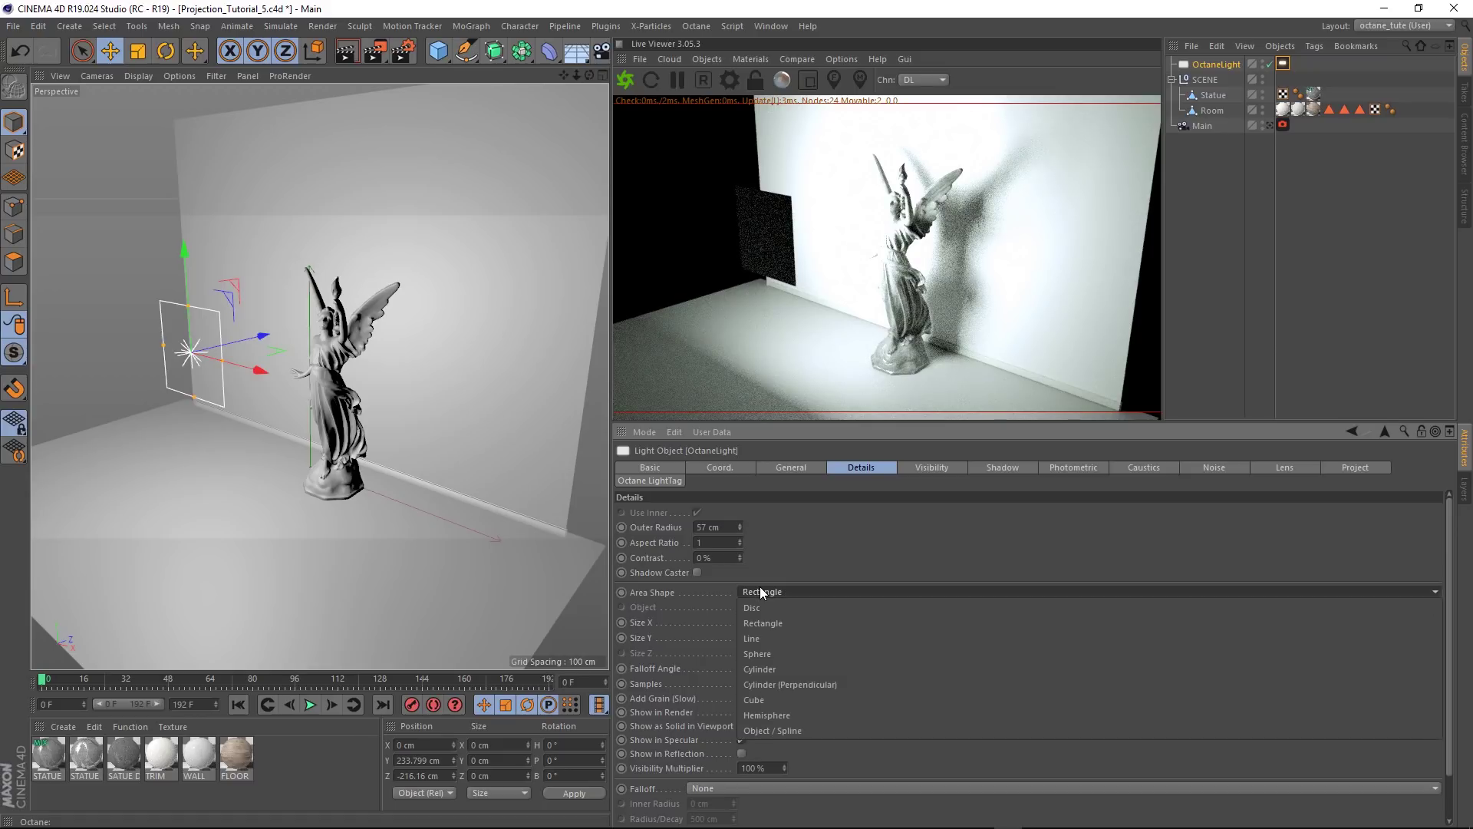
{"action": "left_click", "coordinate": [760, 607]}
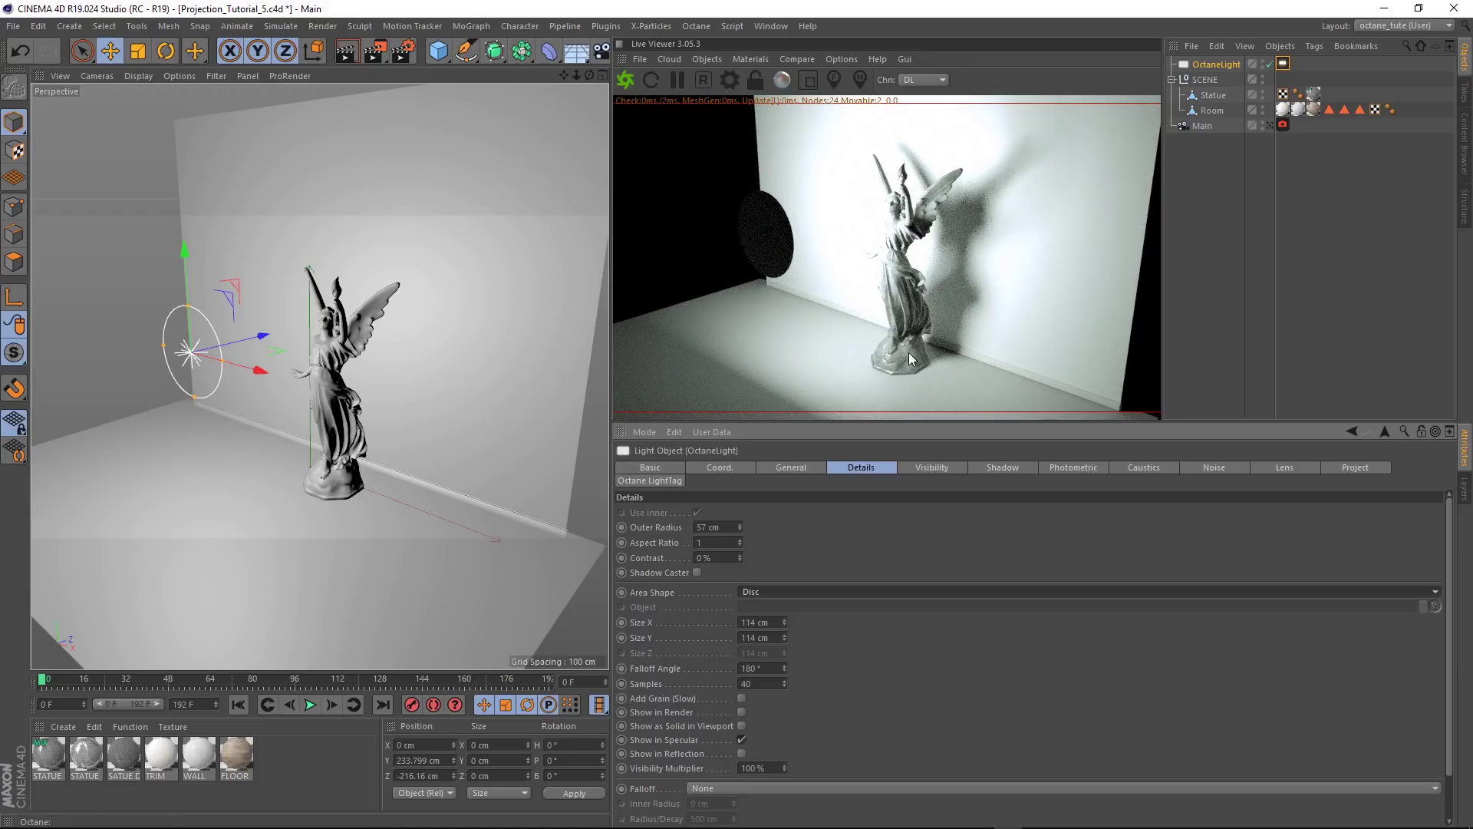
{"action": "left_click_drag", "start_coordinate": [740, 527], "coordinate": [739, 538]}
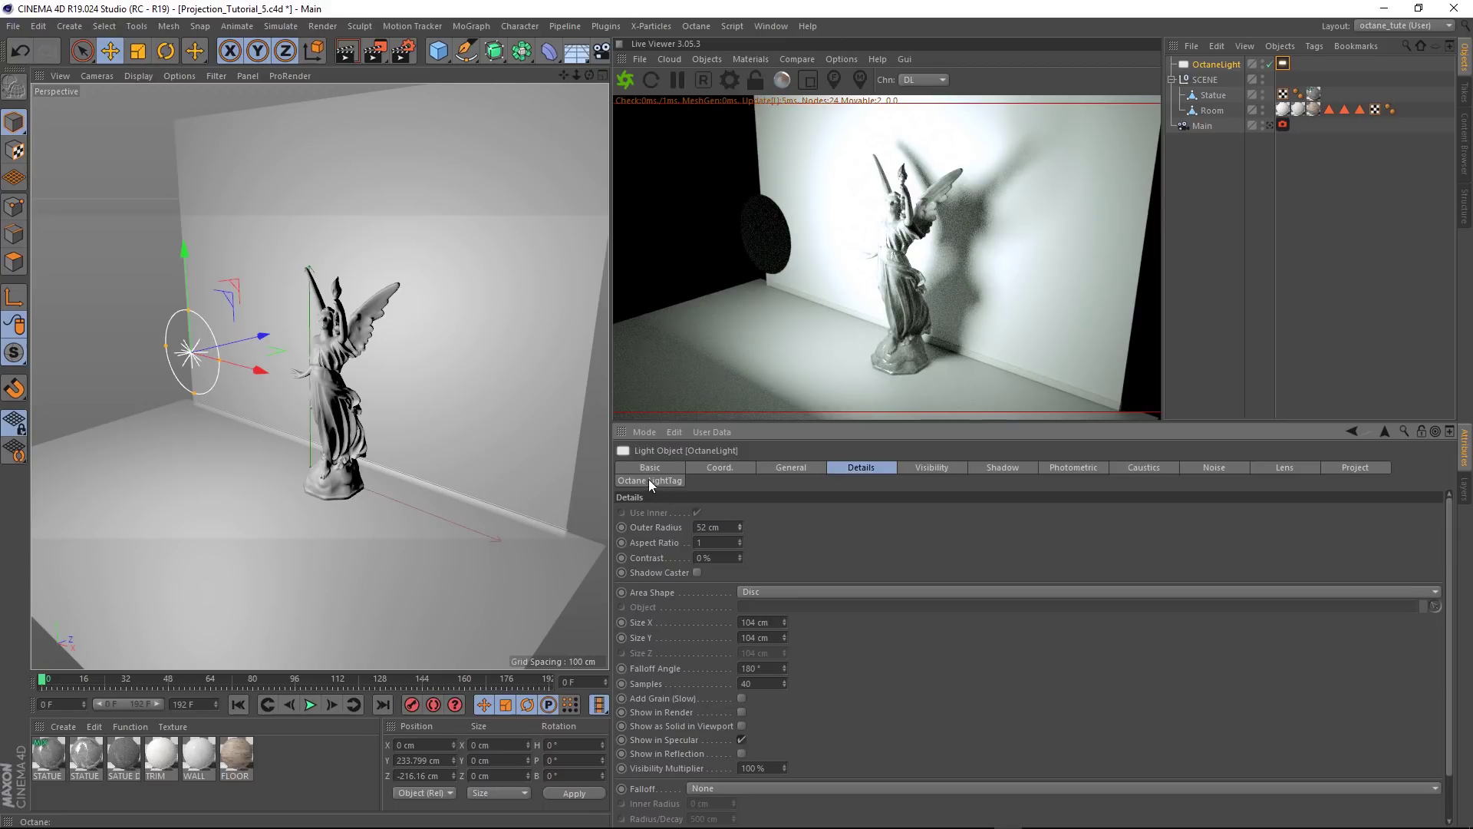
Set the Octane LightTag's distribution to an ImageTexture shader.
{"action": "left_click", "coordinate": [1283, 65]}
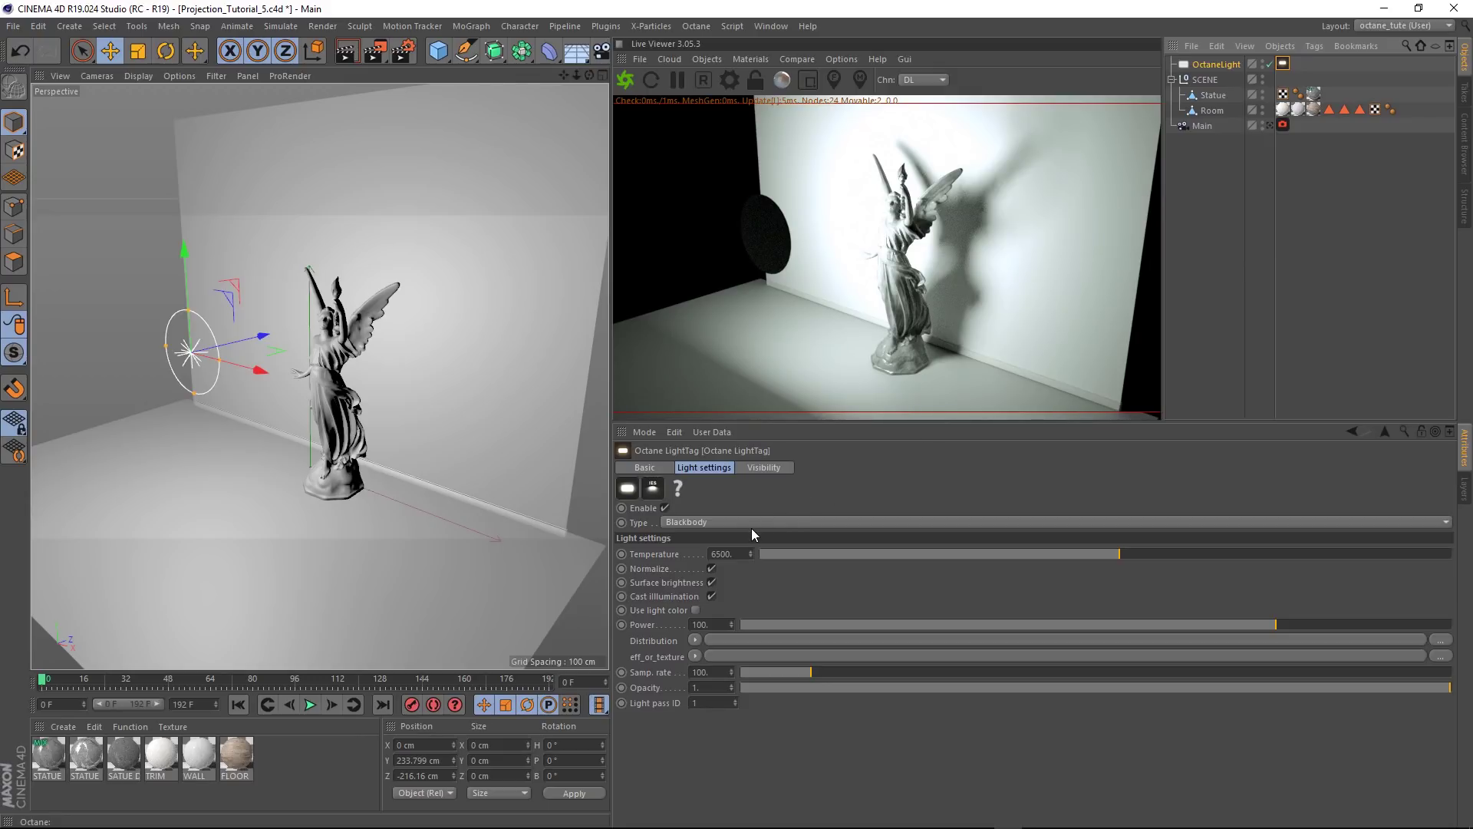
{"action": "left_click", "coordinate": [694, 641]}
{"action": "mouse_move", "coordinate": [722, 513]}
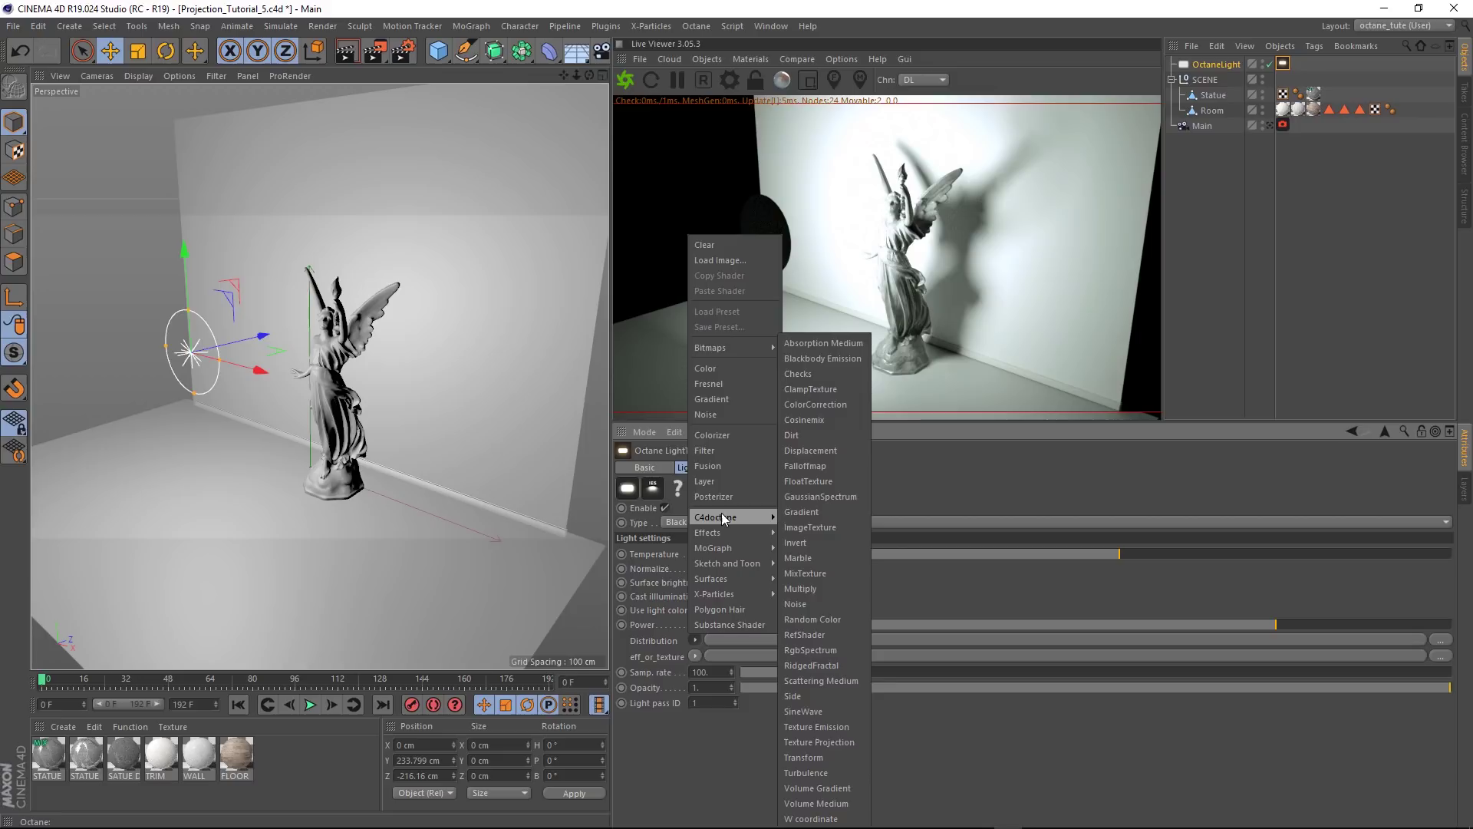
{"action": "left_click", "coordinate": [822, 527]}
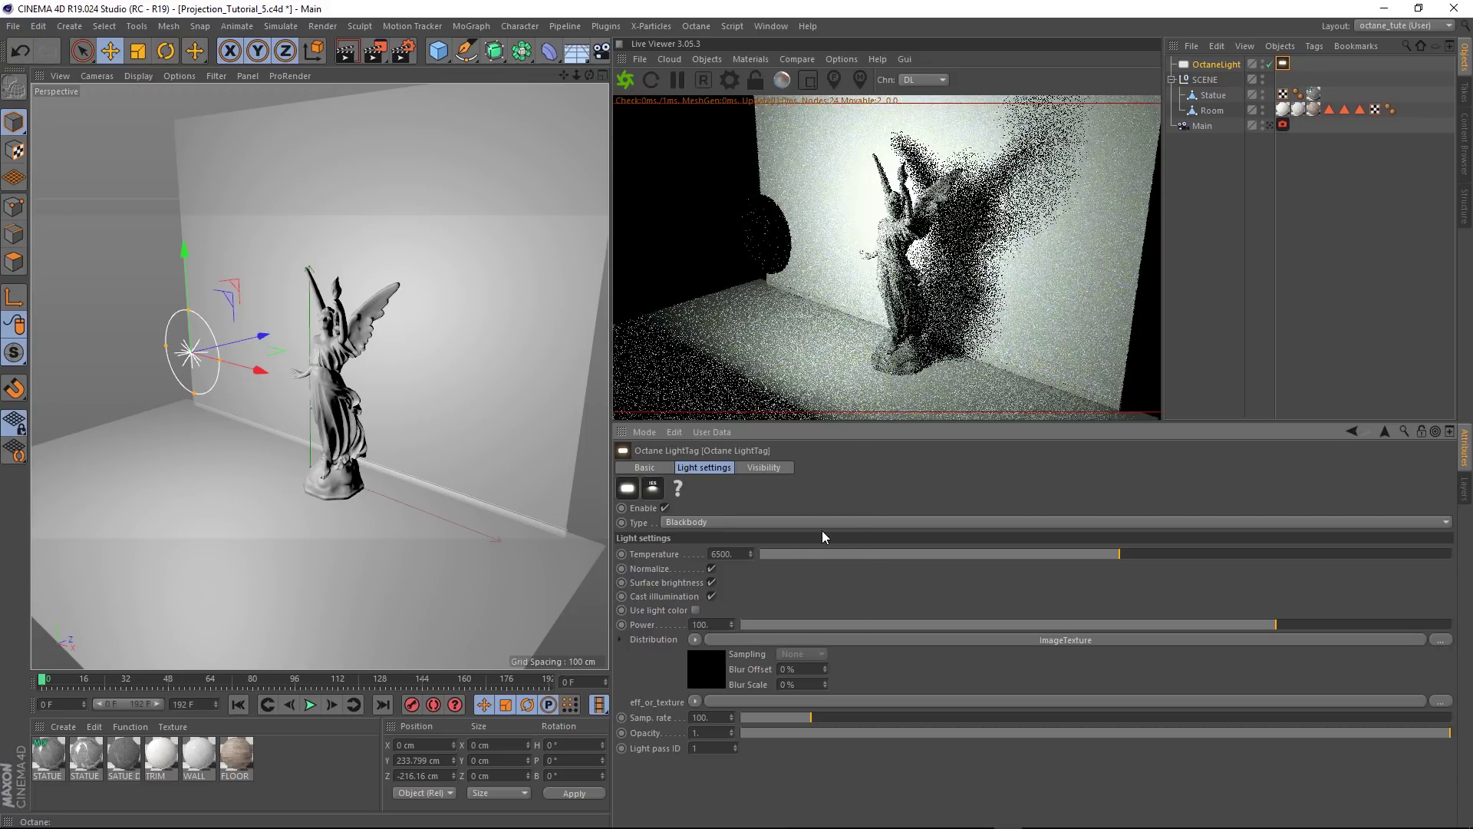
Load spotlight1.png into the ImageTexture and set its projection to Perspective.
{"action": "left_click", "coordinate": [822, 639]}
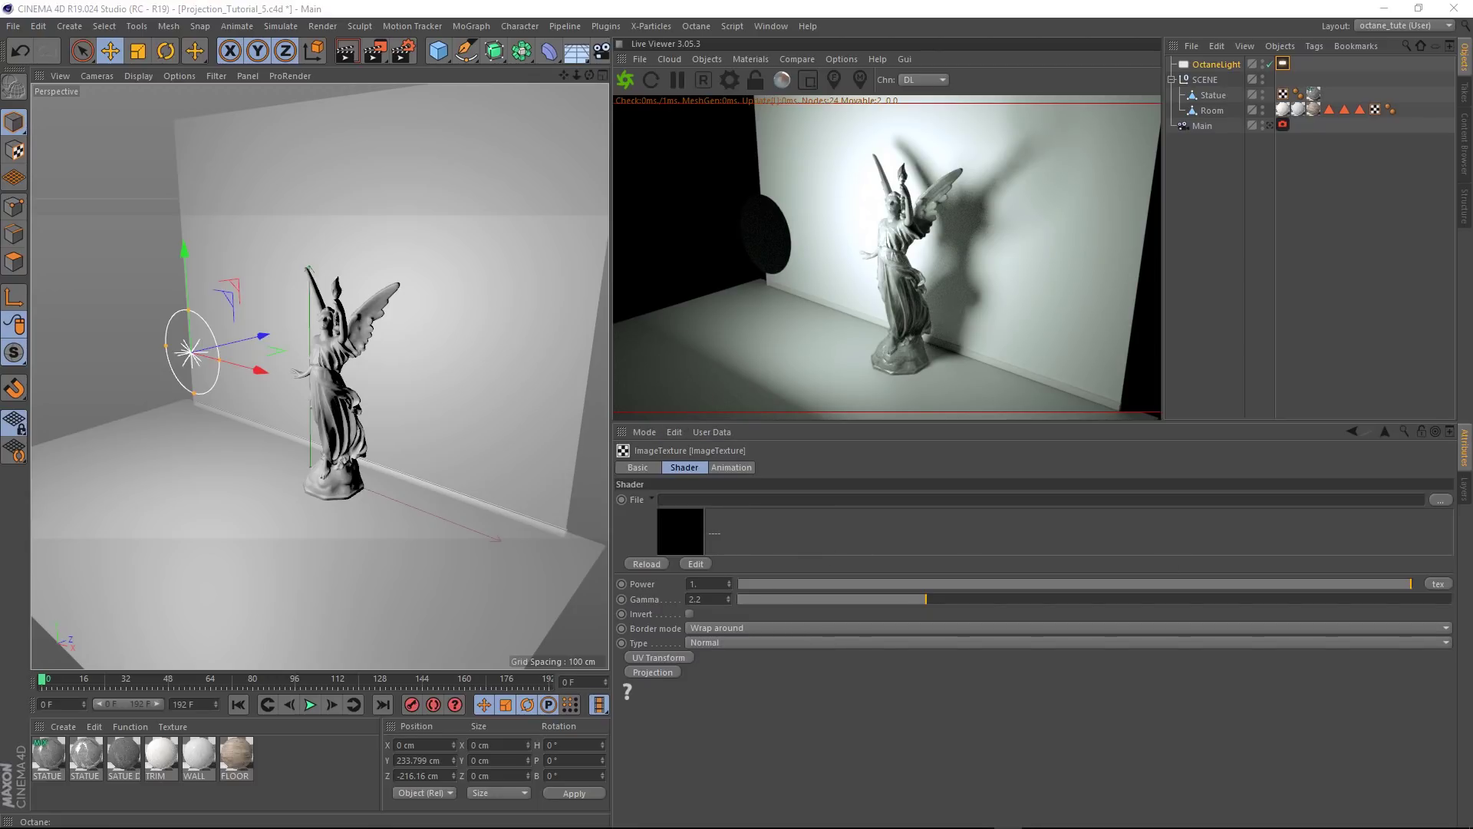
{"action": "left_click_drag", "start_coordinate": [1243, 530], "coordinate": [680, 528]}
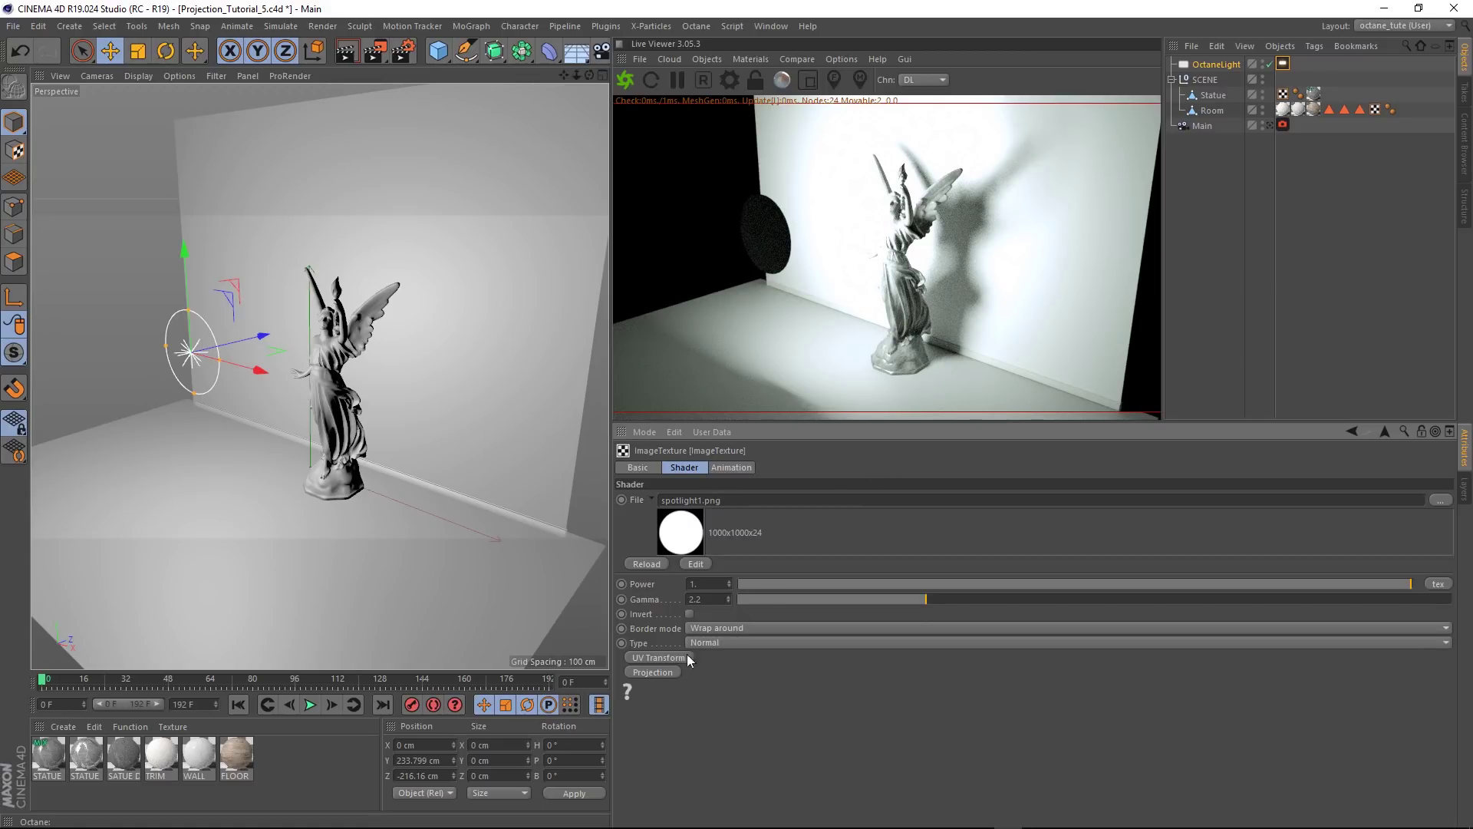
{"action": "left_click", "coordinate": [647, 673]}
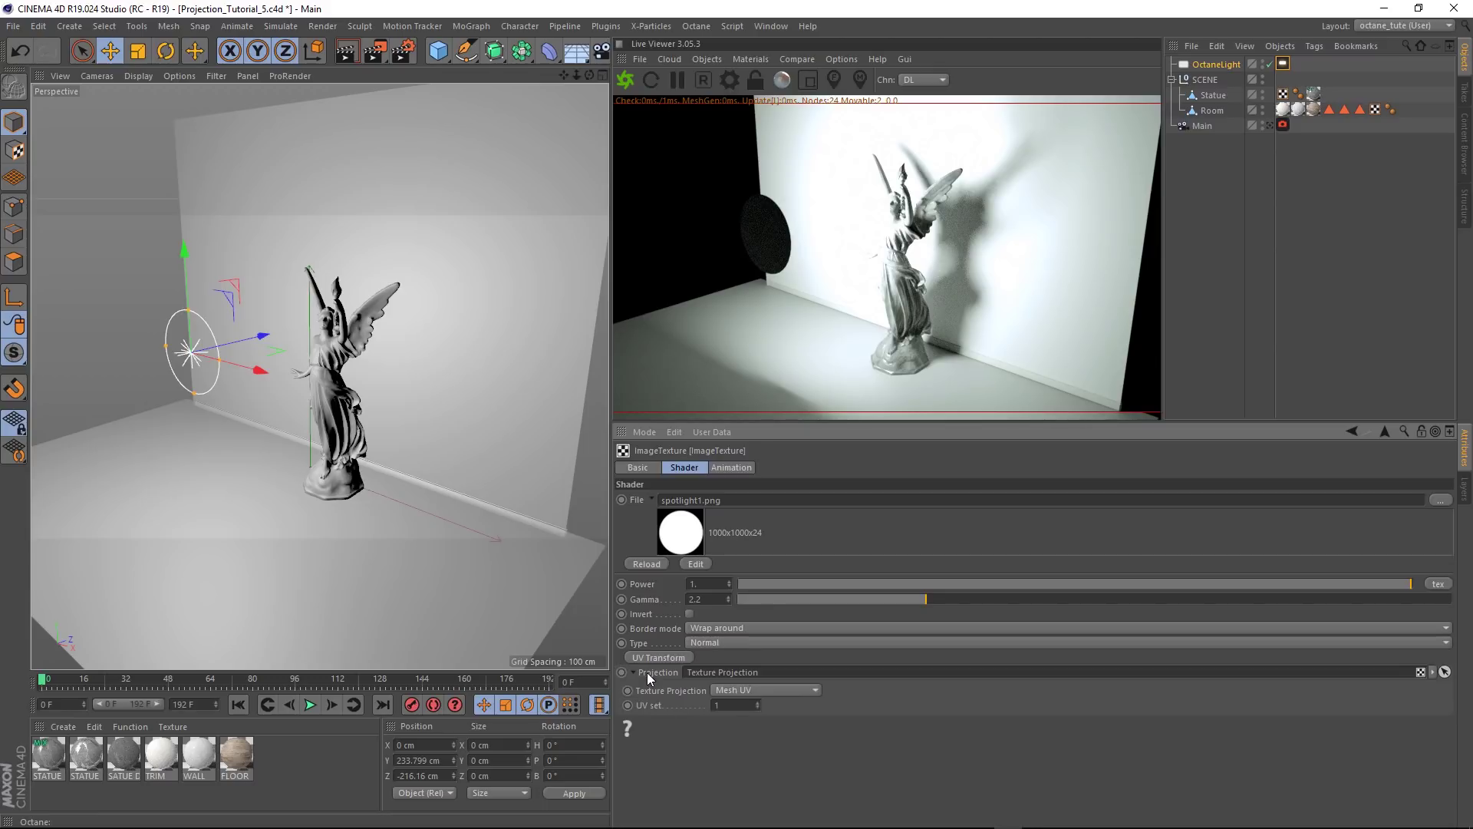
{"action": "left_click", "coordinate": [744, 689]}
{"action": "left_click", "coordinate": [741, 752]}
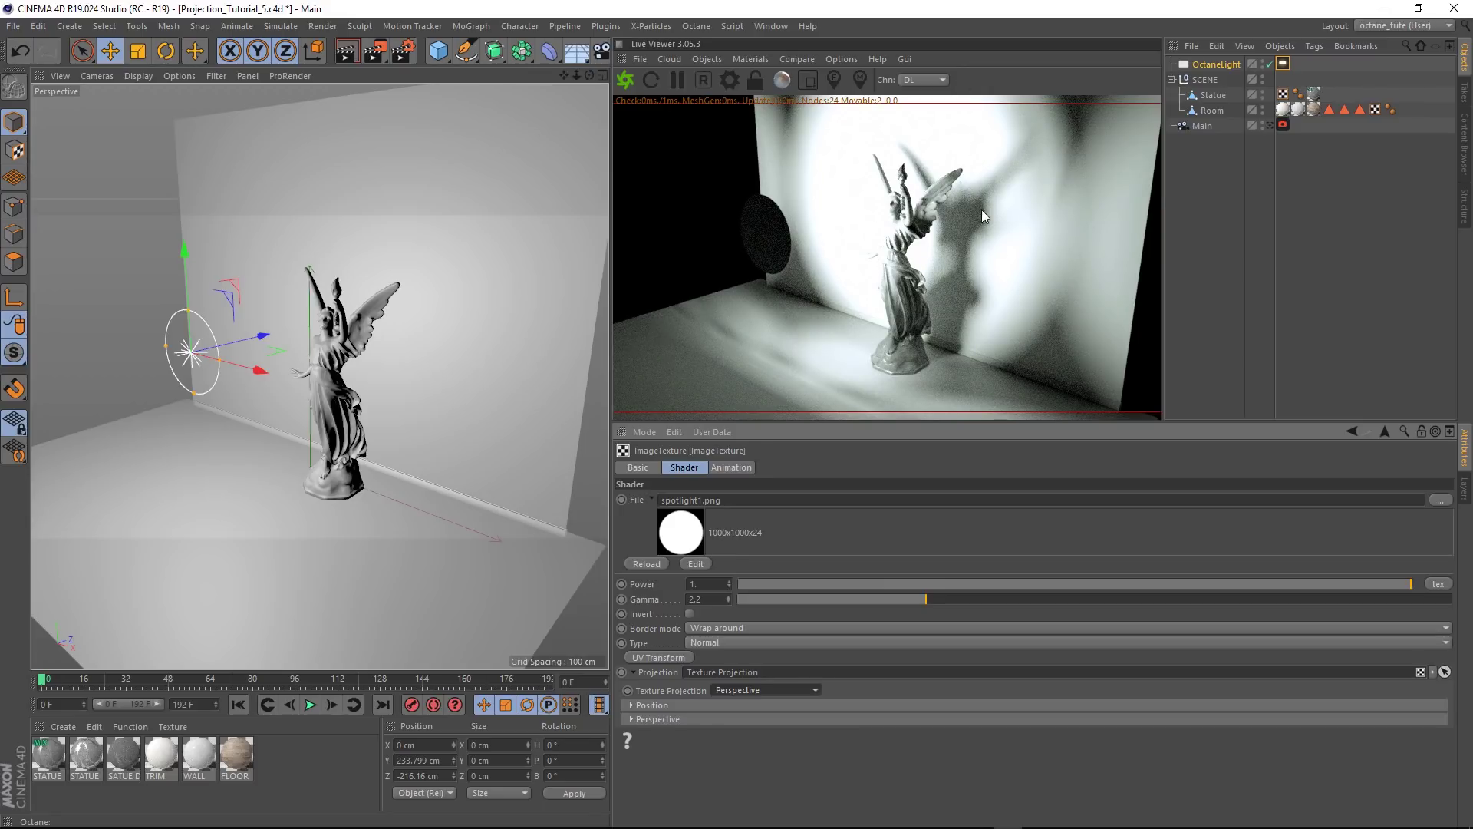
Save an incremental version and set the ImageTexture border mode to Black color.
{"action": "key", "text": "ctrl+alt+s"}
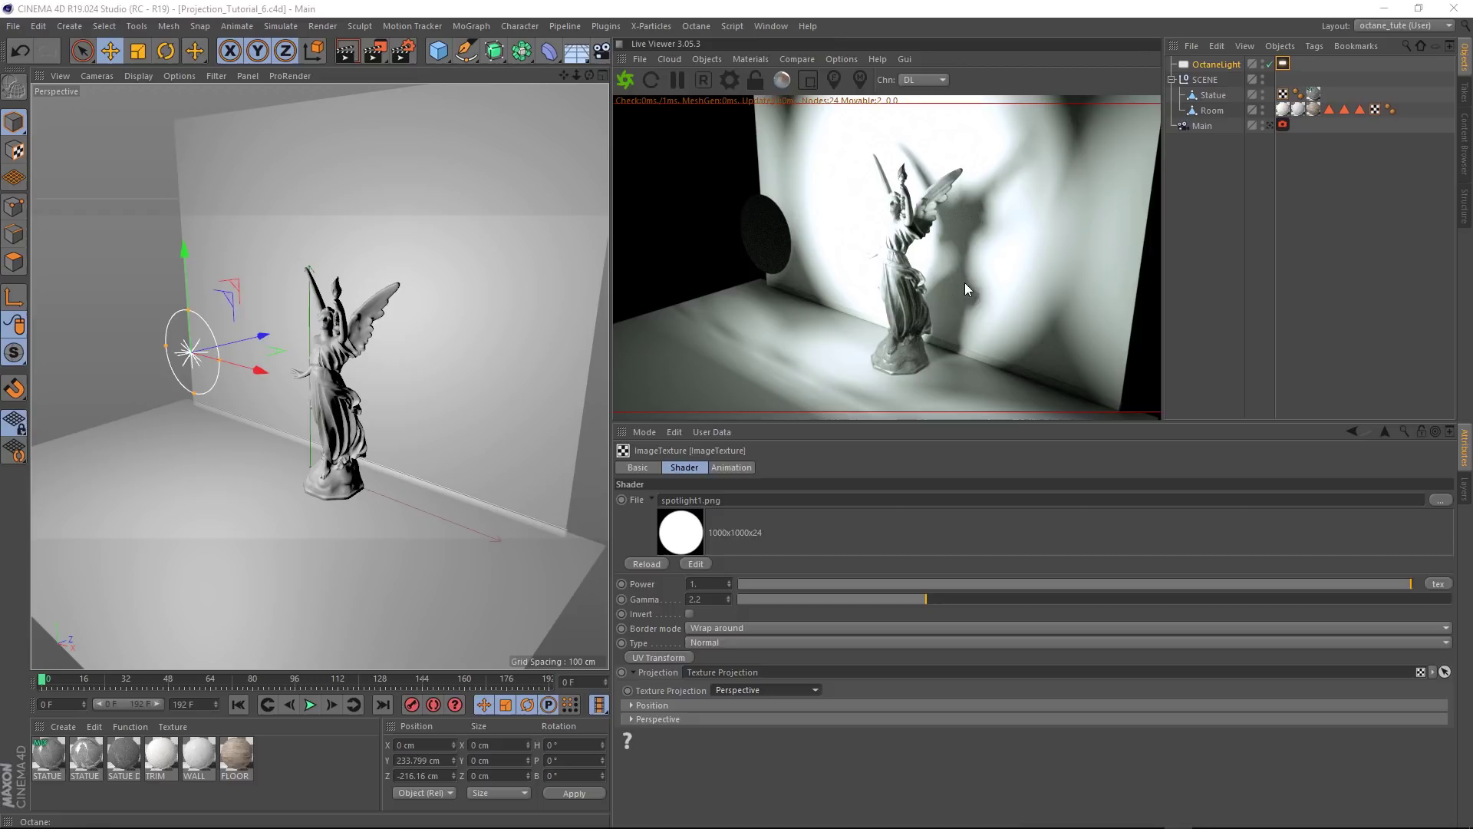
{"action": "left_click", "coordinate": [718, 628]}
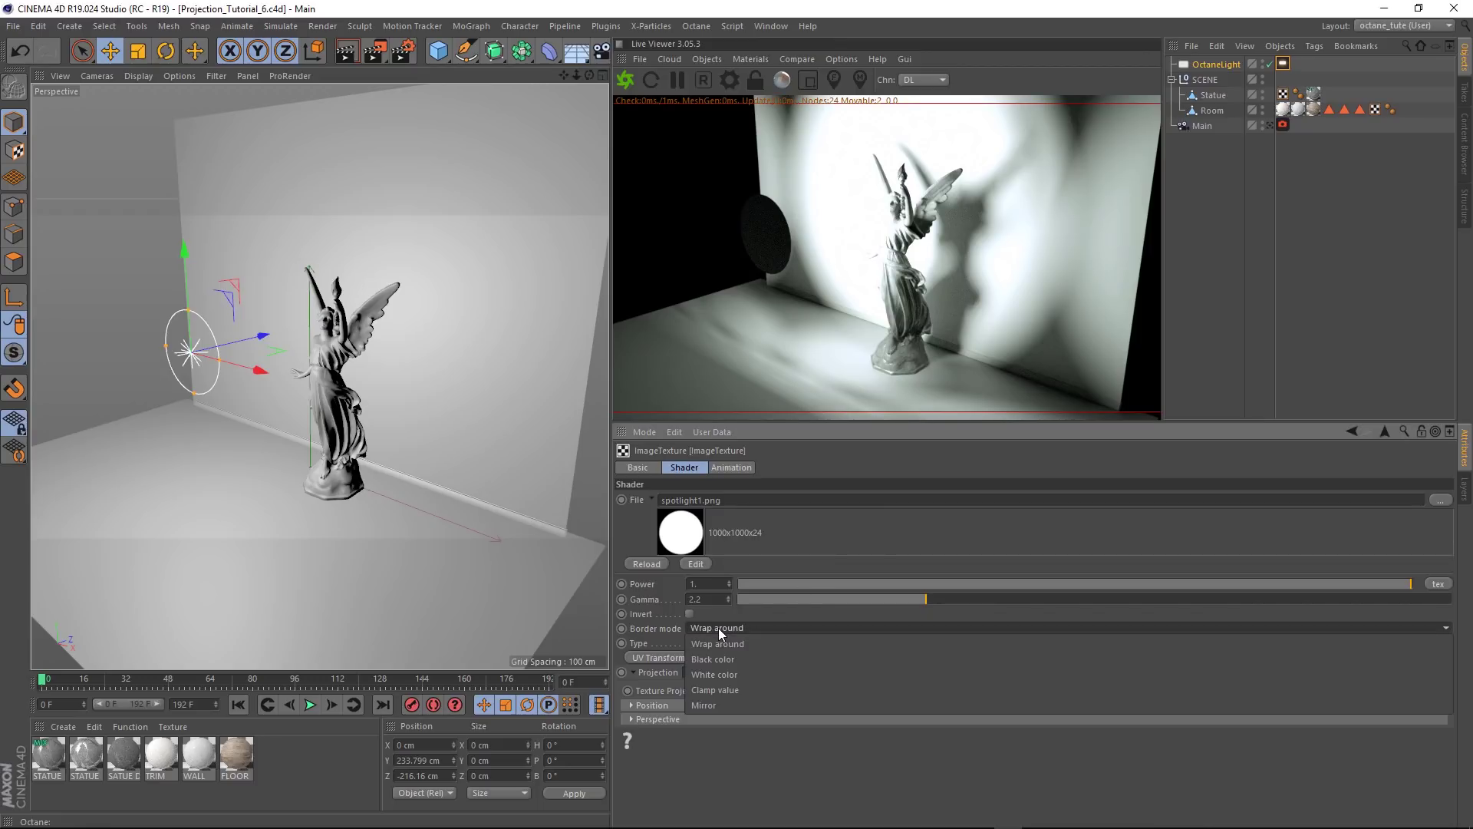
{"action": "left_click", "coordinate": [718, 656]}
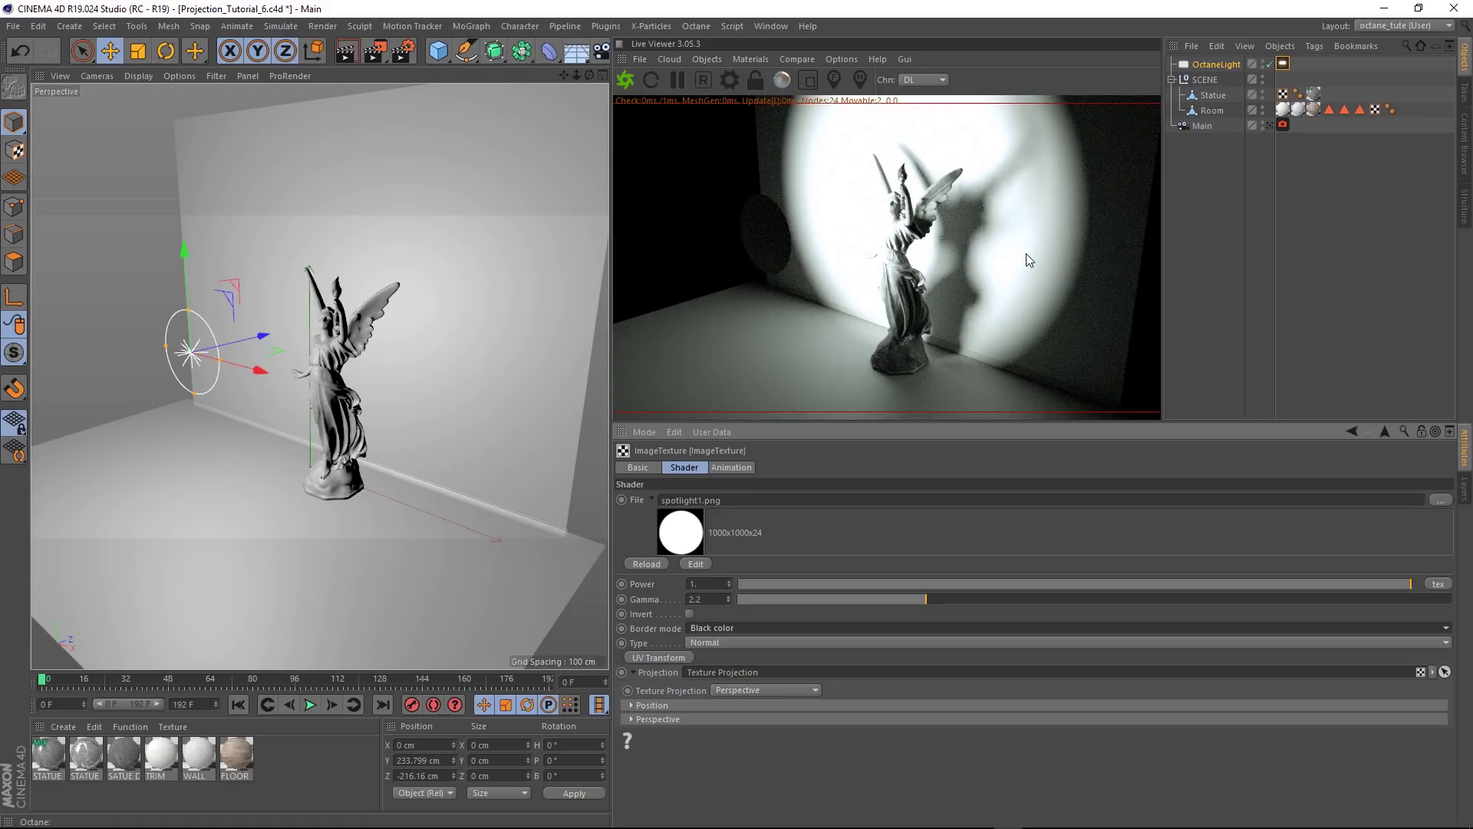
Dim the light's power to about 20 and scale the light down to about a third.
{"action": "left_click", "coordinate": [1353, 431]}
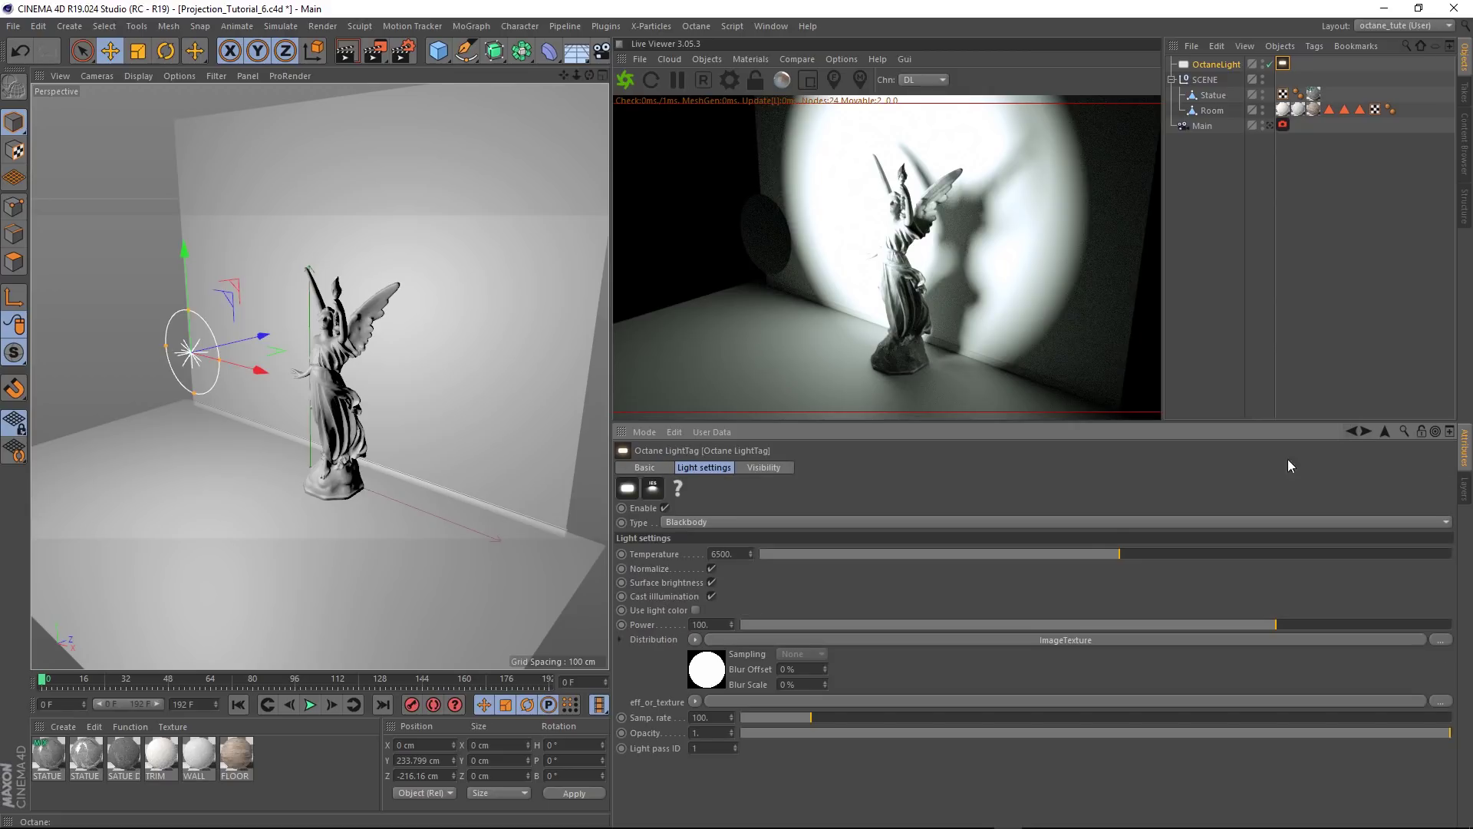
{"action": "left_click_drag", "start_coordinate": [1266, 626], "coordinate": [1213, 626]}
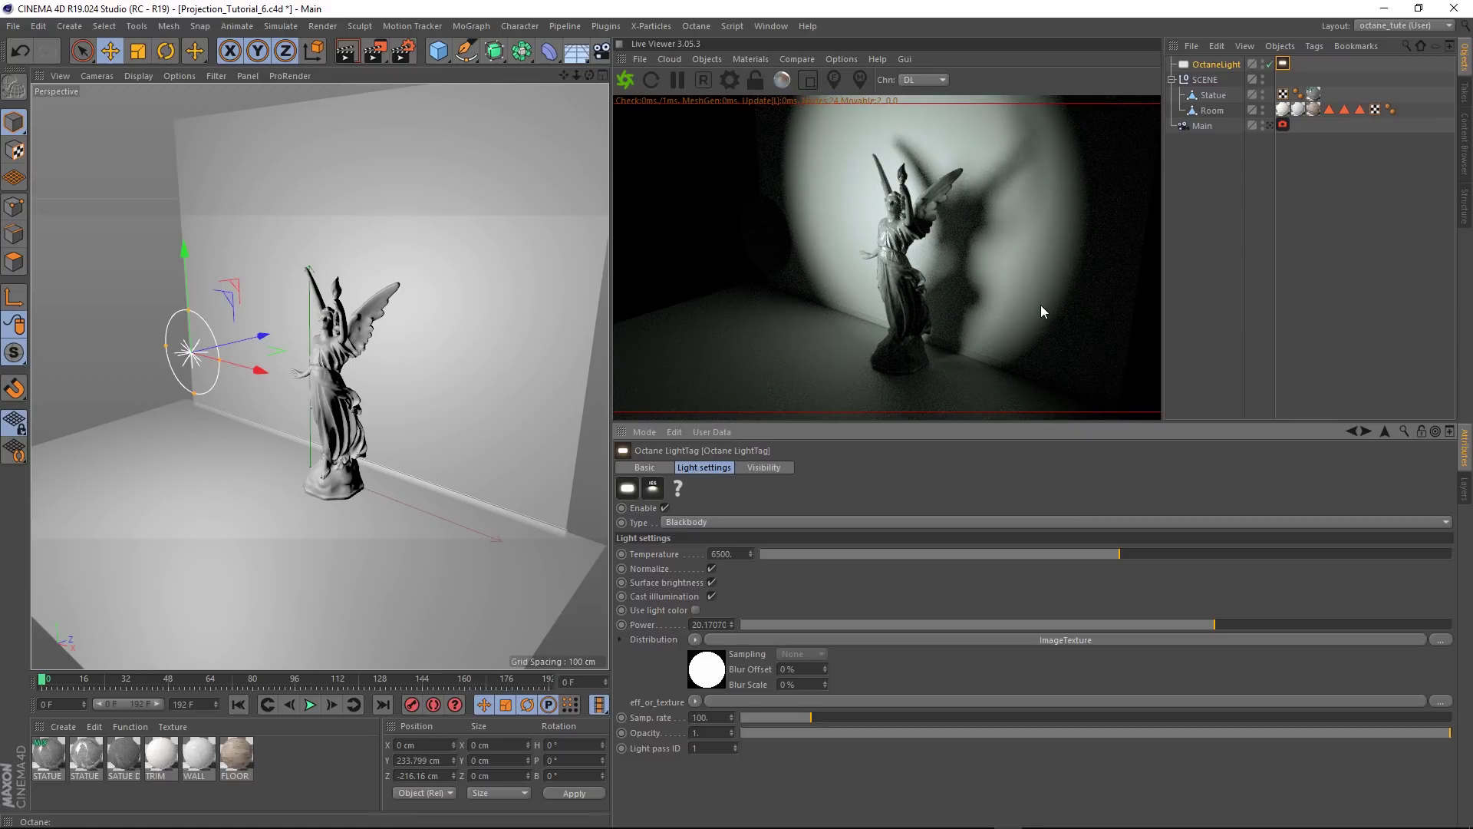
{"action": "key", "text": "t"}
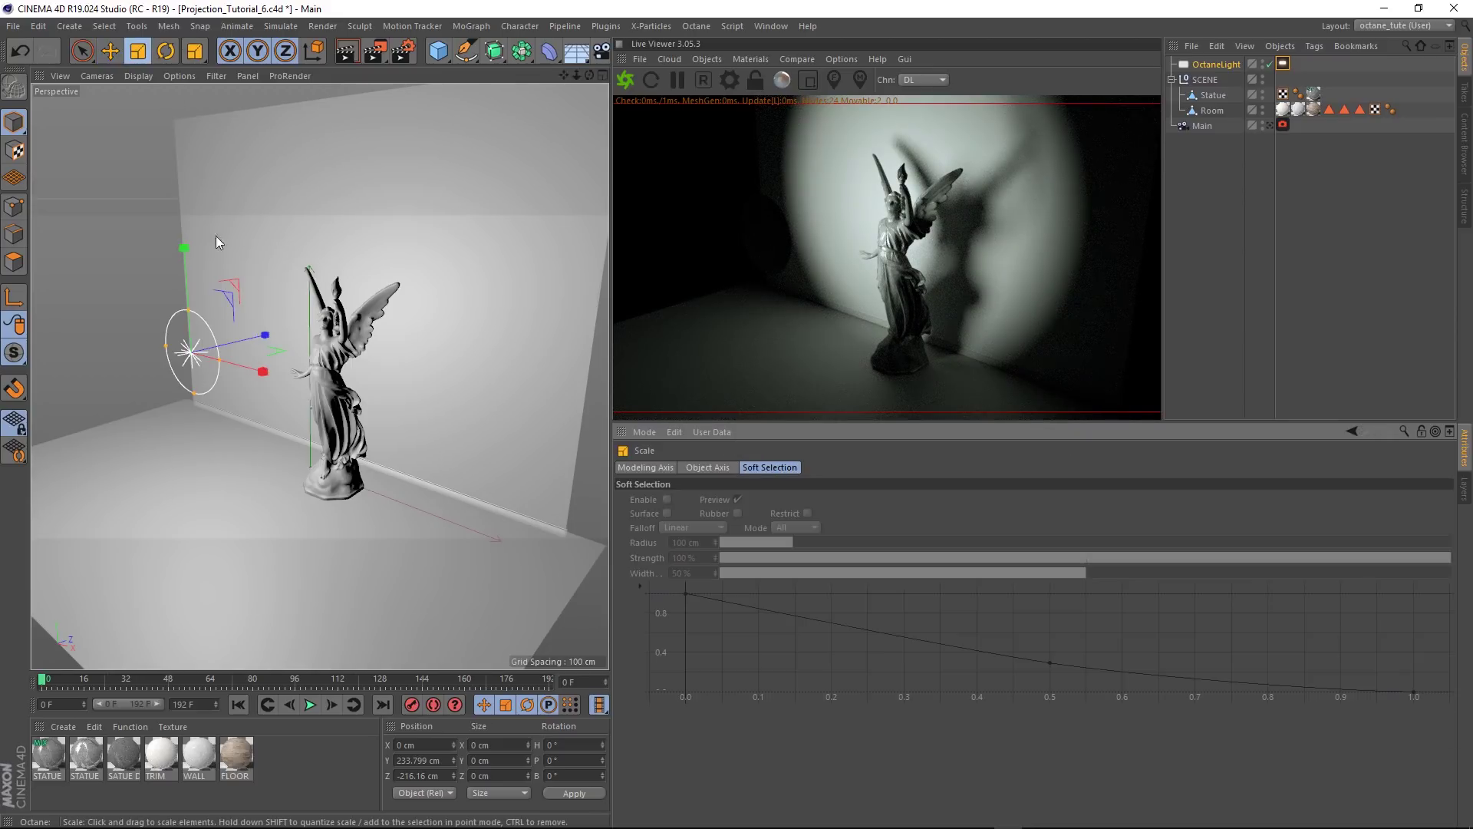
{"action": "left_click_drag", "start_coordinate": [488, 263], "coordinate": [368, 263]}
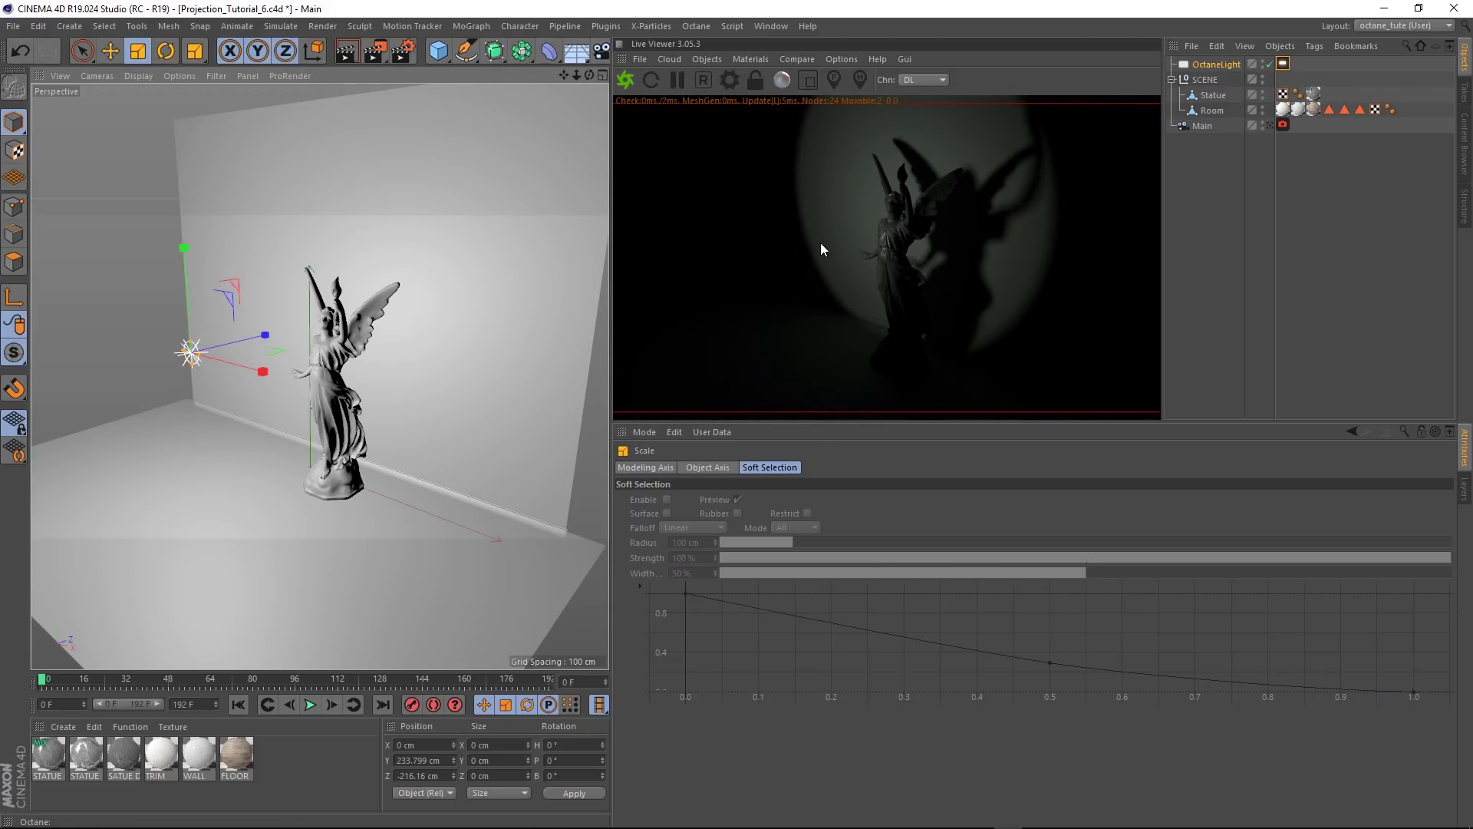
Shrink the light's outer radius to 8.092 cm and raise its power to 536.5543.
{"action": "left_click", "coordinate": [1283, 63]}
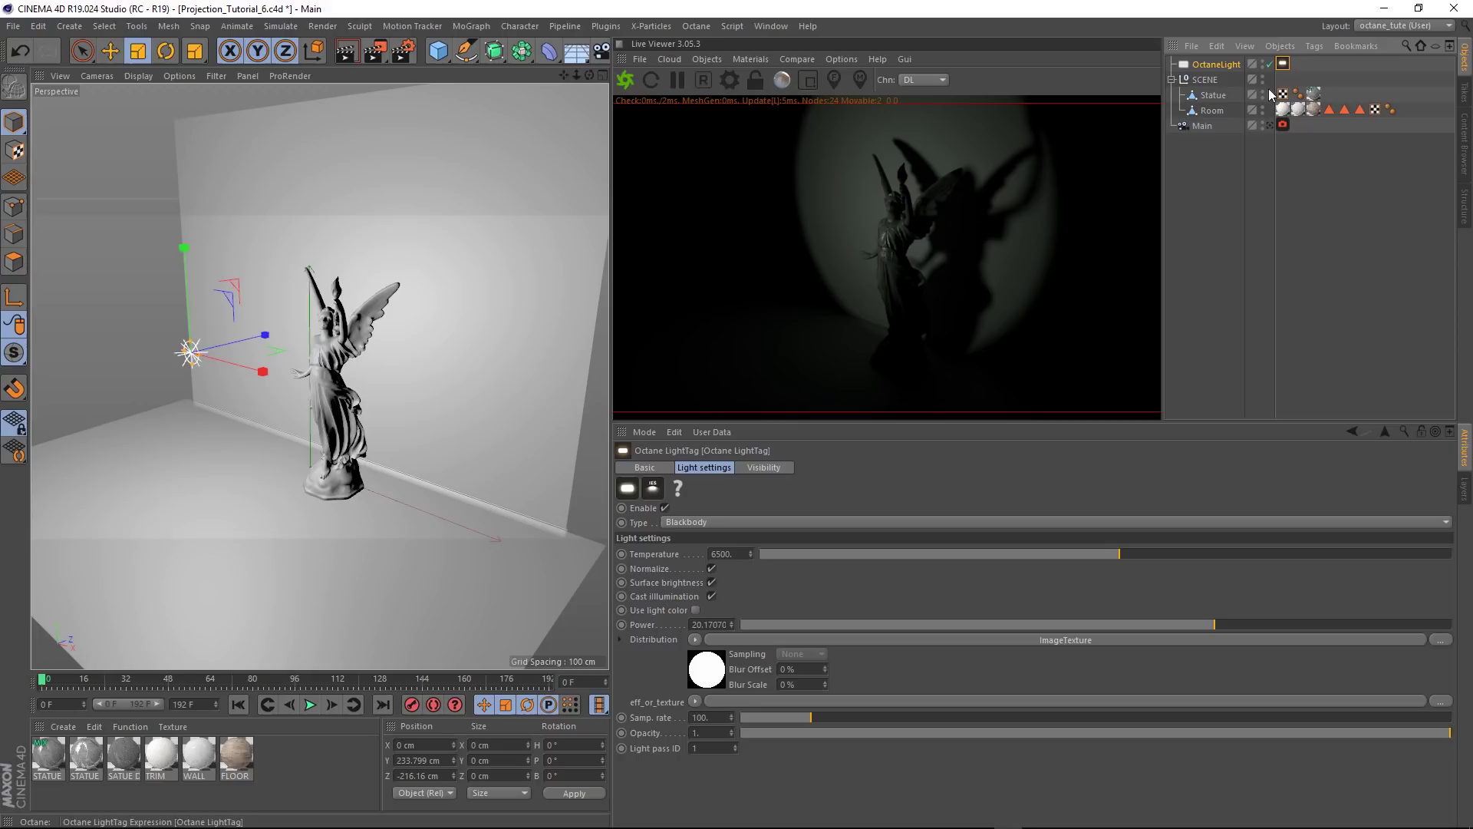
{"action": "left_click_drag", "start_coordinate": [1232, 623], "coordinate": [1308, 623]}
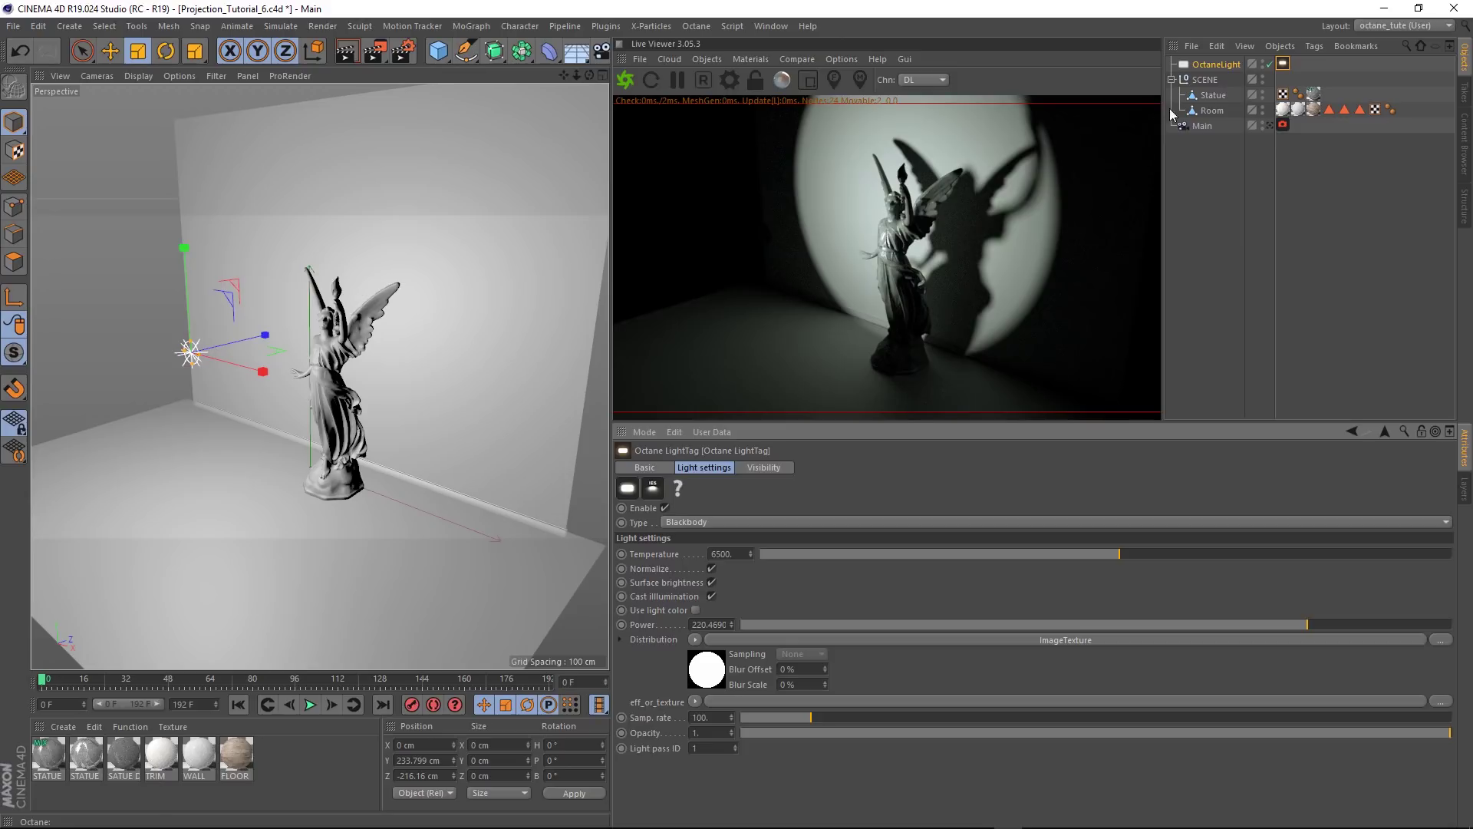
{"action": "left_click", "coordinate": [1215, 62]}
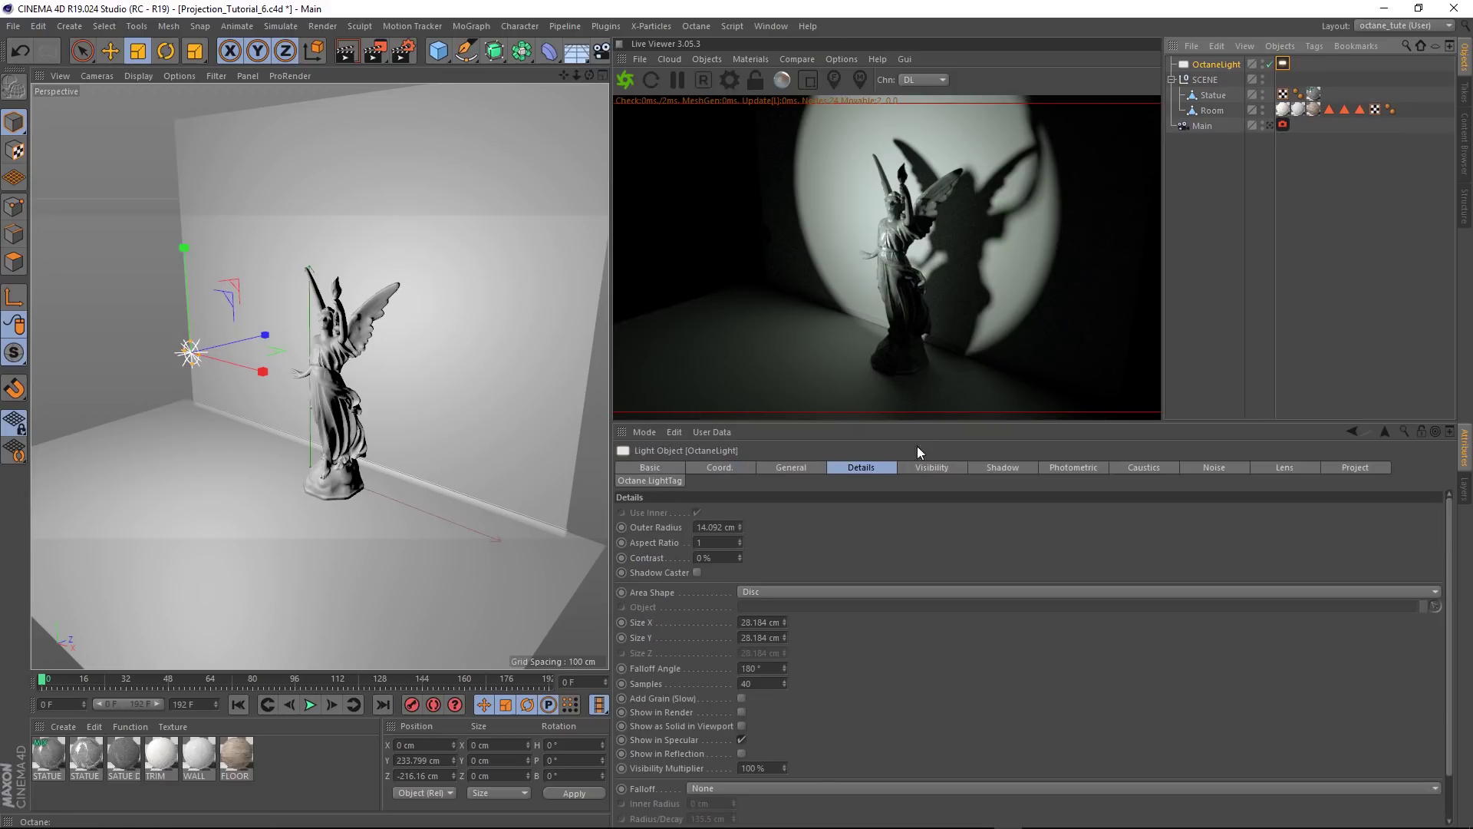
{"action": "mouse_move", "coordinate": [739, 524]}
{"action": "left_mouse_down"}
{"action": "mouse_move", "coordinate": [740, 556]}
{"action": "mouse_move", "coordinate": [740, 529]}
{"action": "left_mouse_up"}
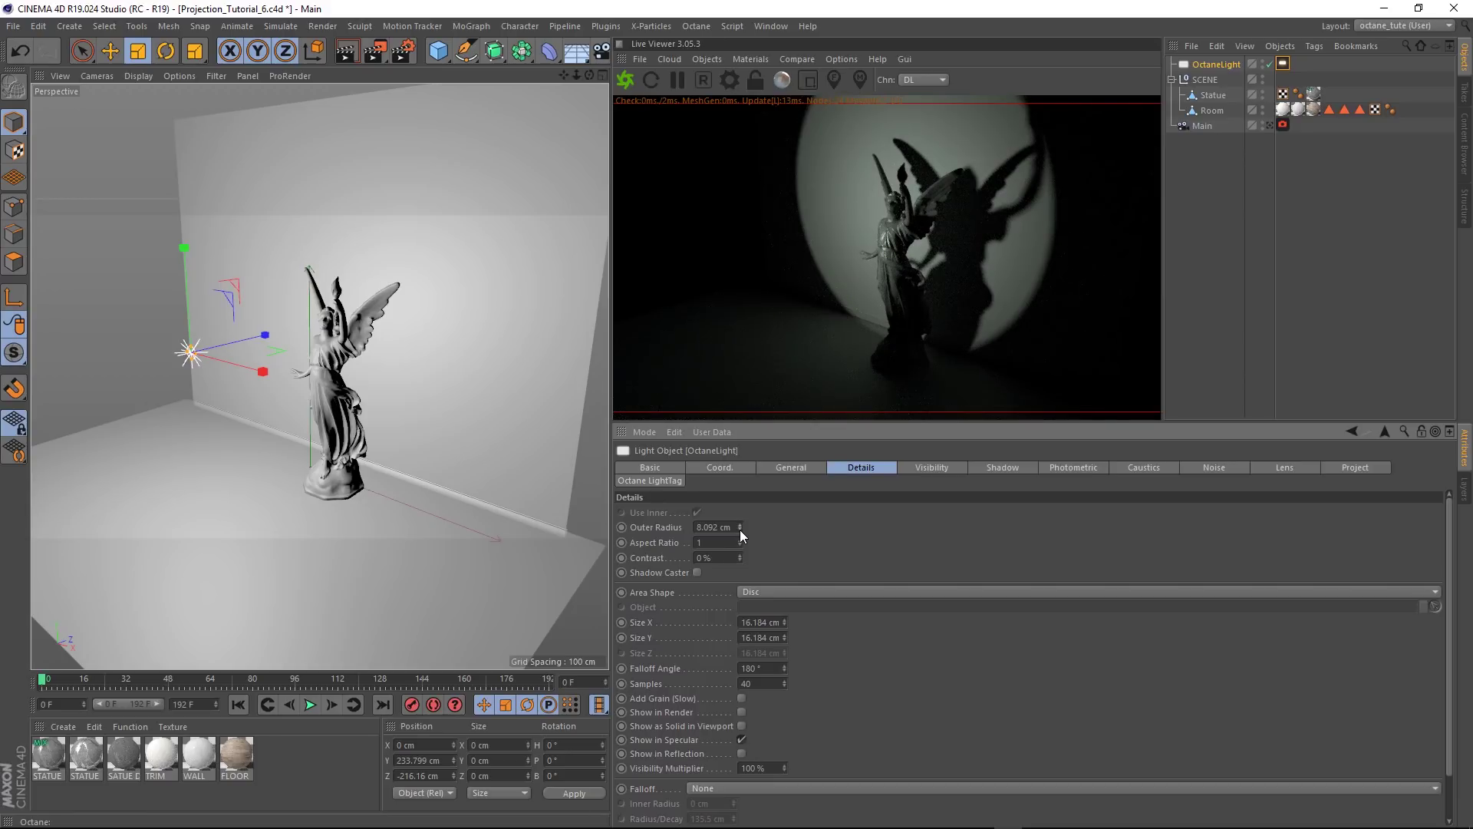
{"action": "left_click", "coordinate": [1283, 63]}
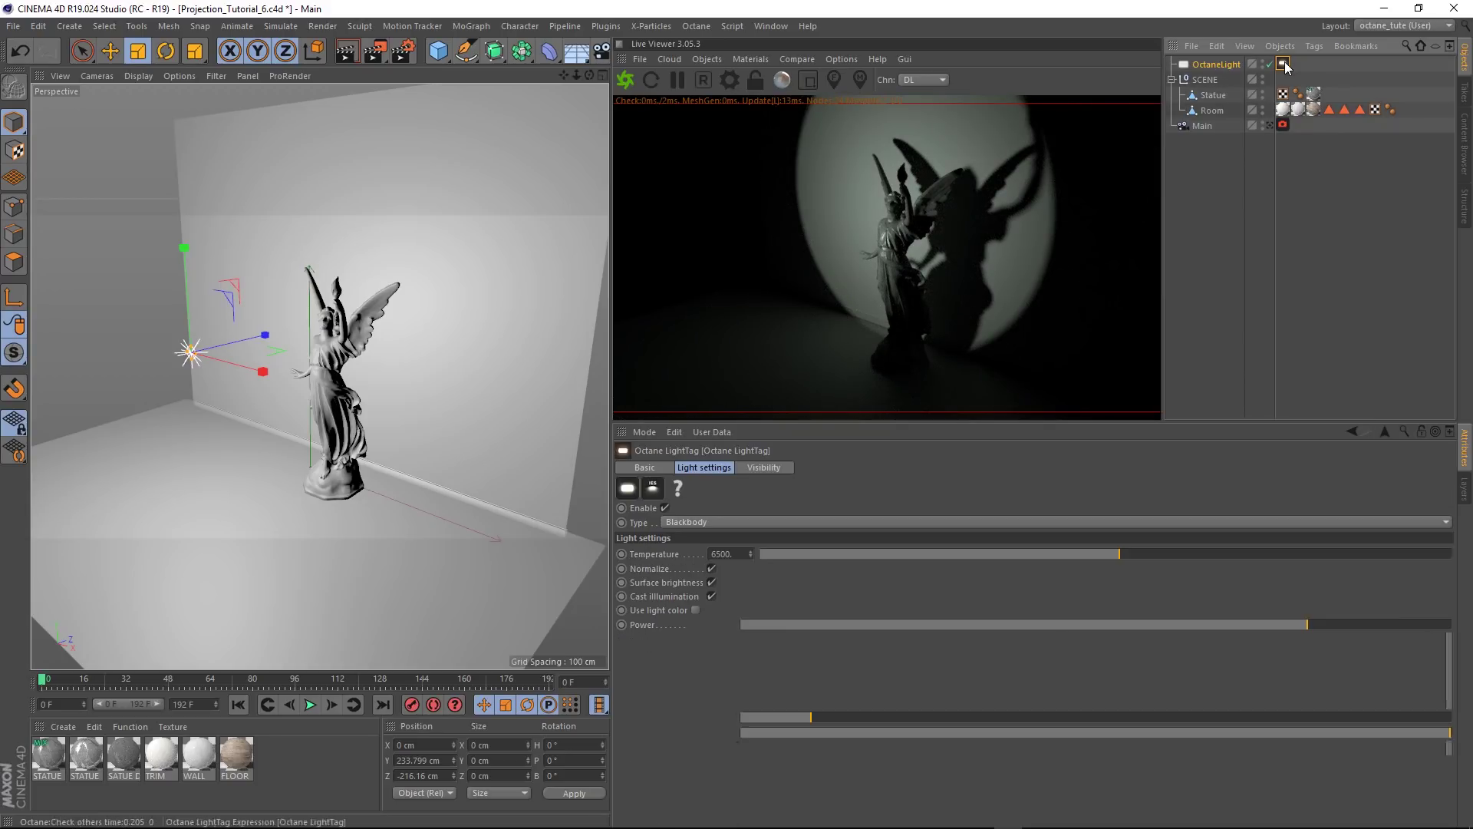
{"action": "left_click_drag", "start_coordinate": [1307, 624], "coordinate": [1340, 623]}
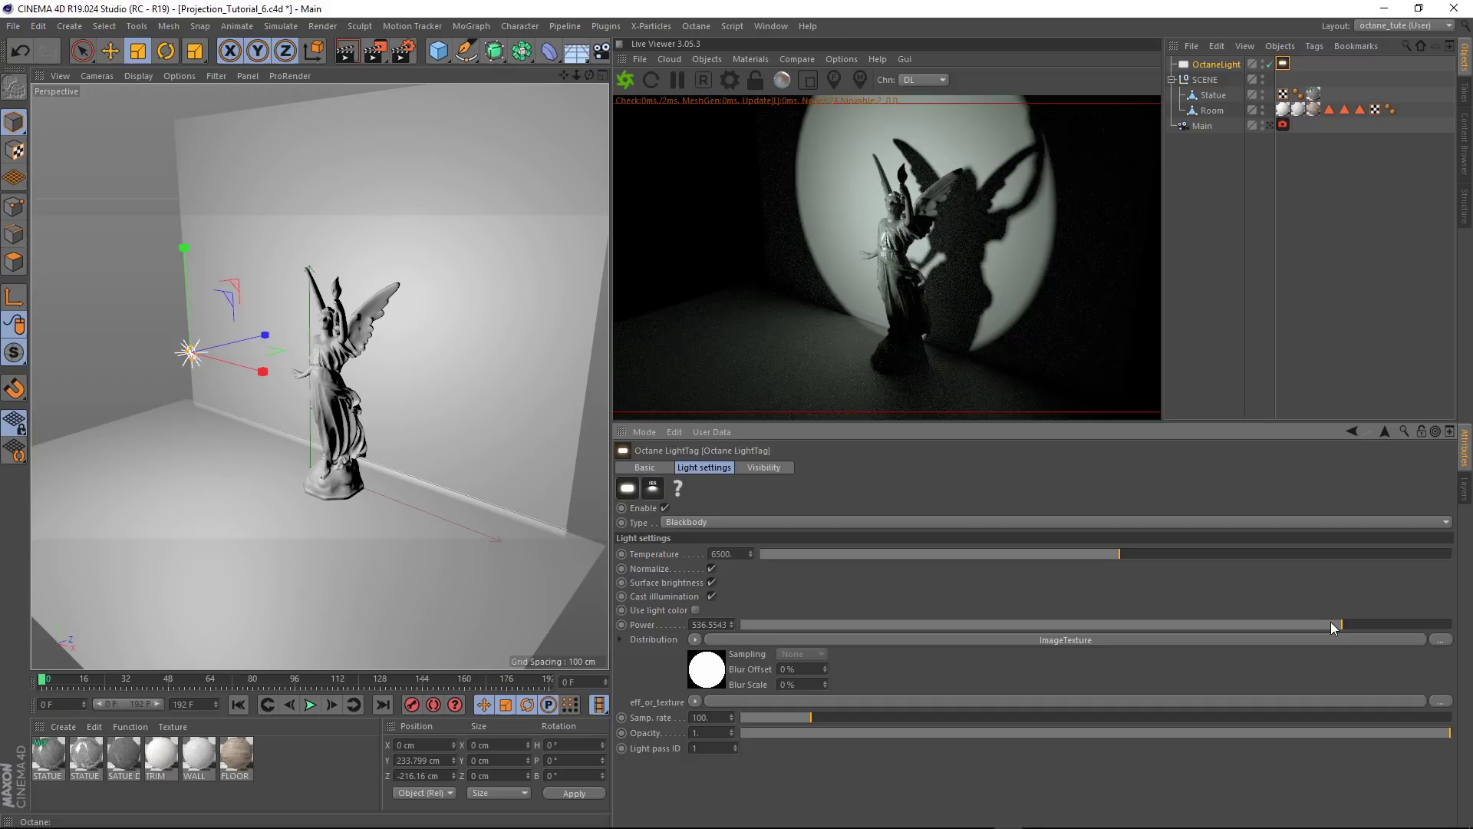
Save as Projection_Tutorial_8, view through Main, hide the light from camera, warm it to ~4857 K.
{"action": "key", "text": "ctrl+alt+s"}
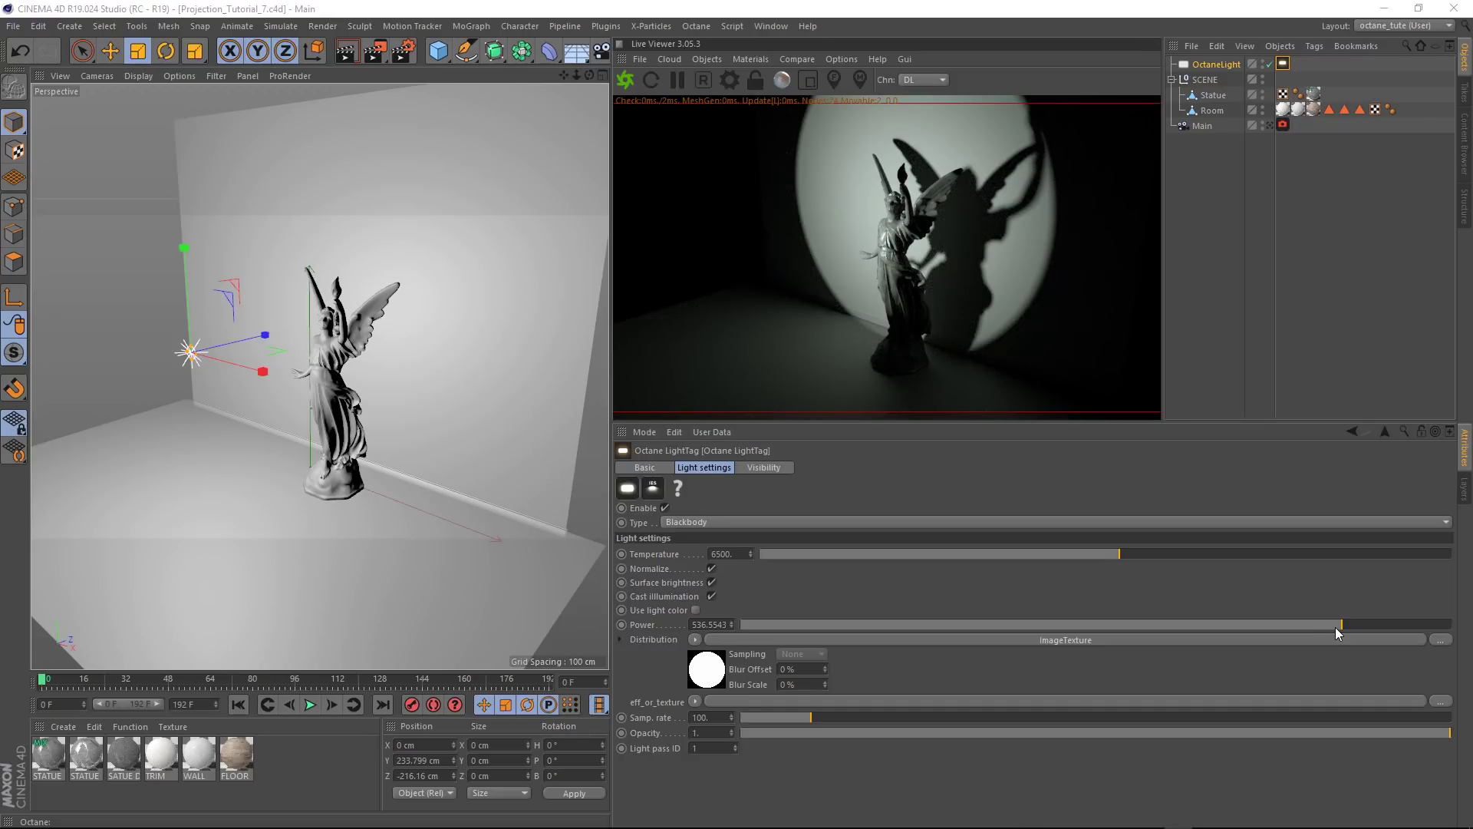
{"action": "left_click", "coordinate": [1270, 127]}
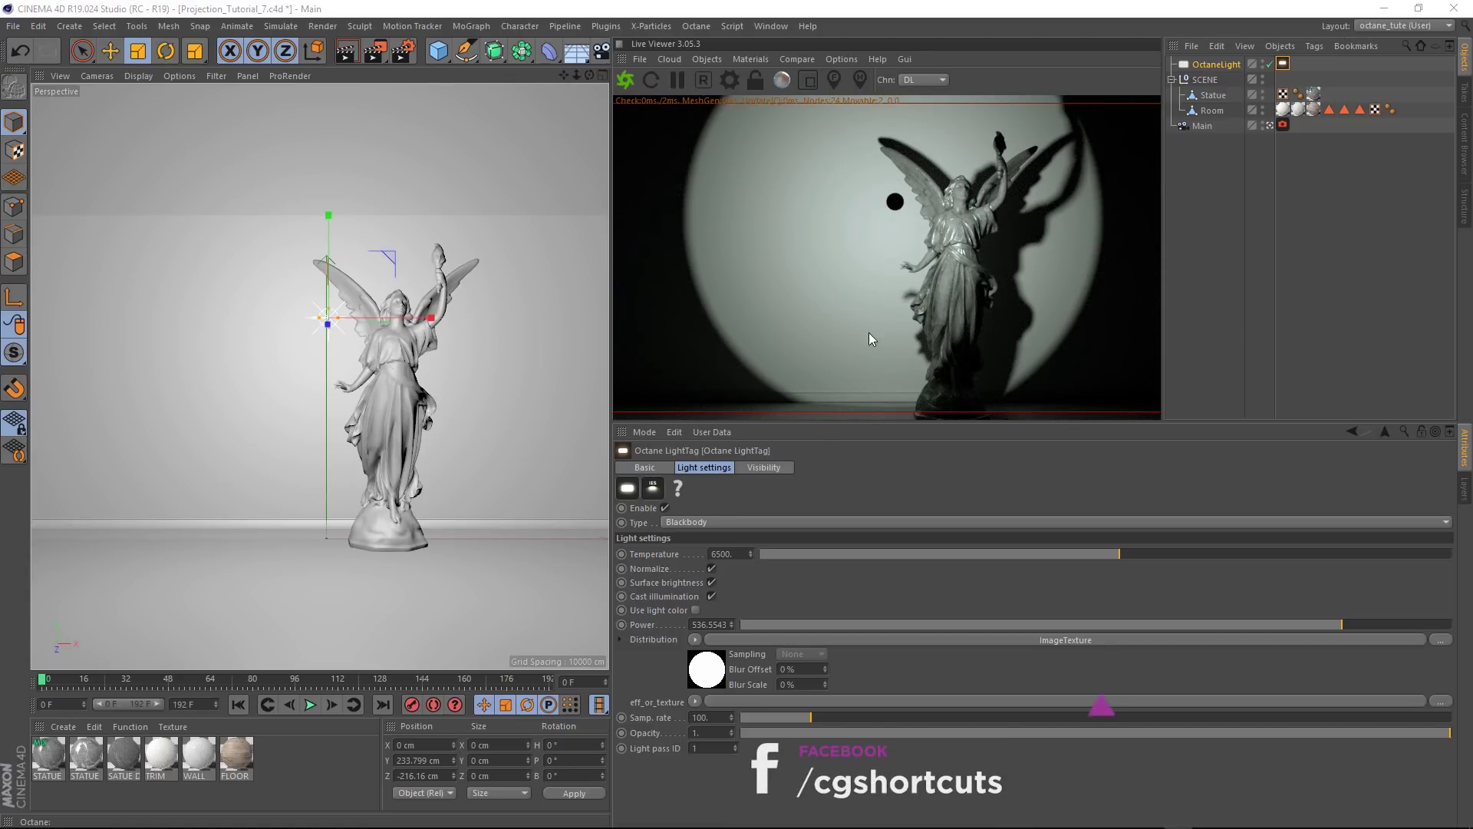
{"action": "left_click", "coordinate": [765, 468]}
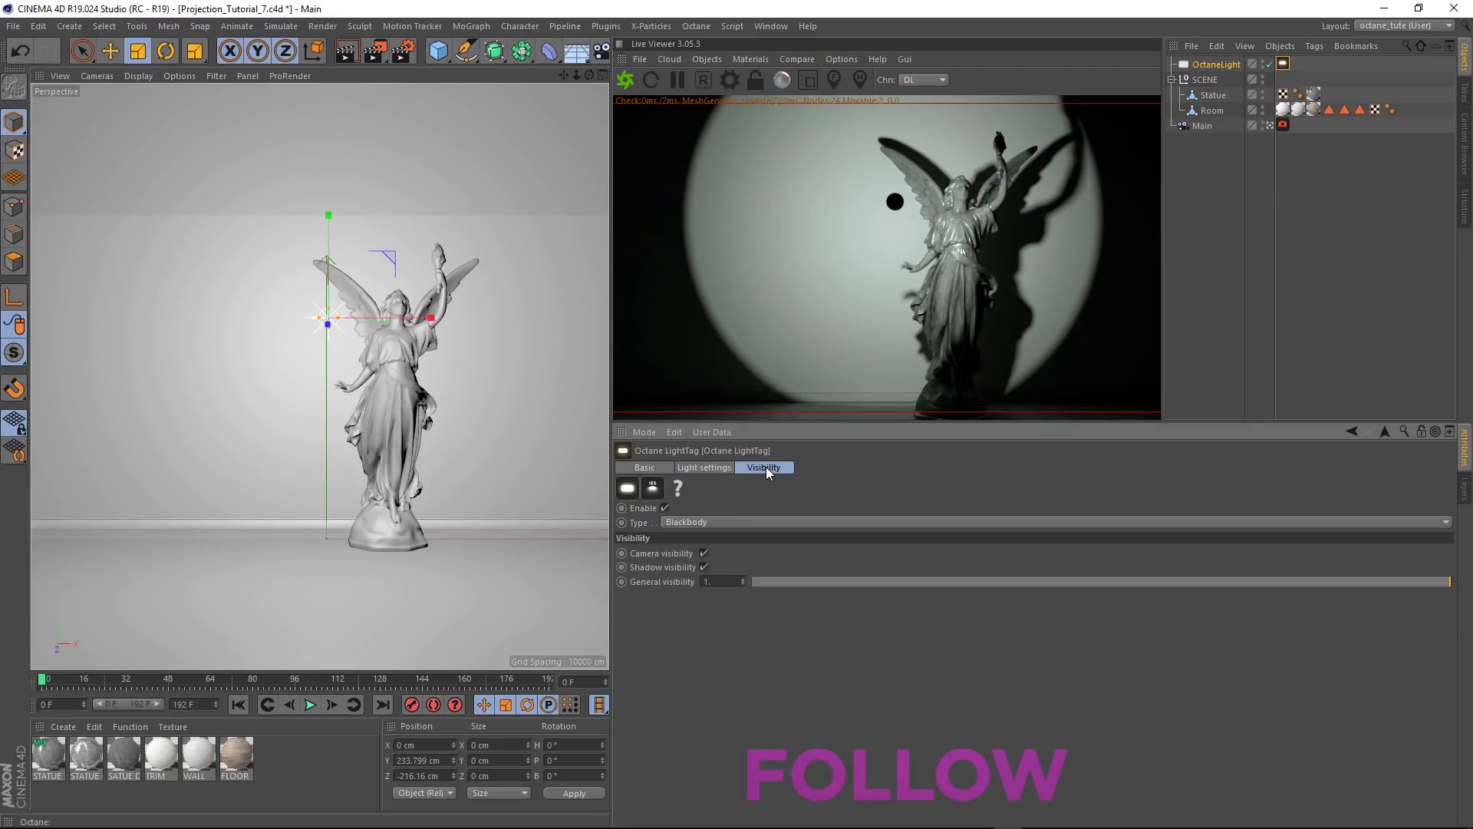
{"action": "left_click", "coordinate": [704, 553]}
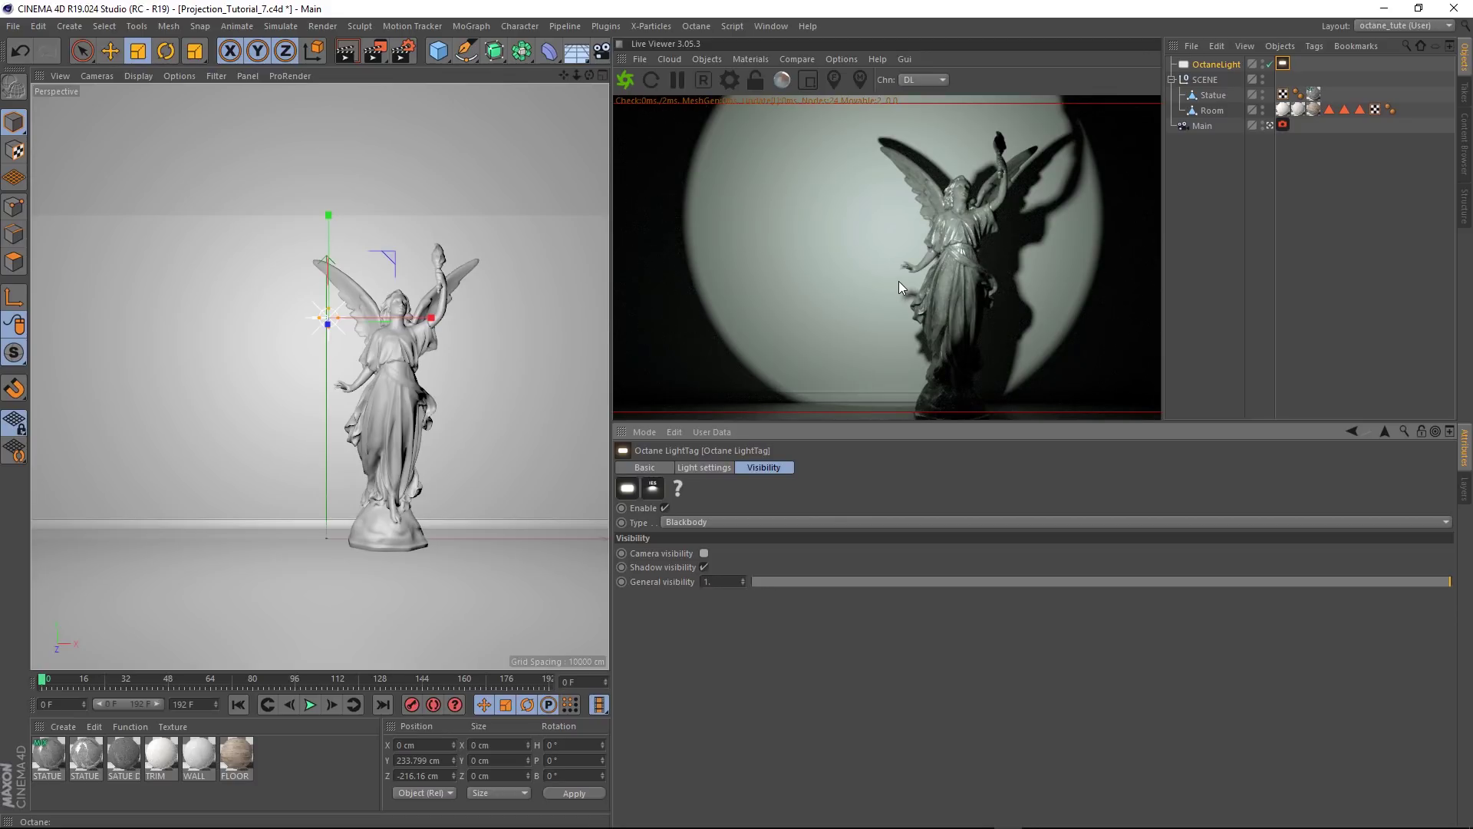
{"action": "left_click", "coordinate": [712, 467]}
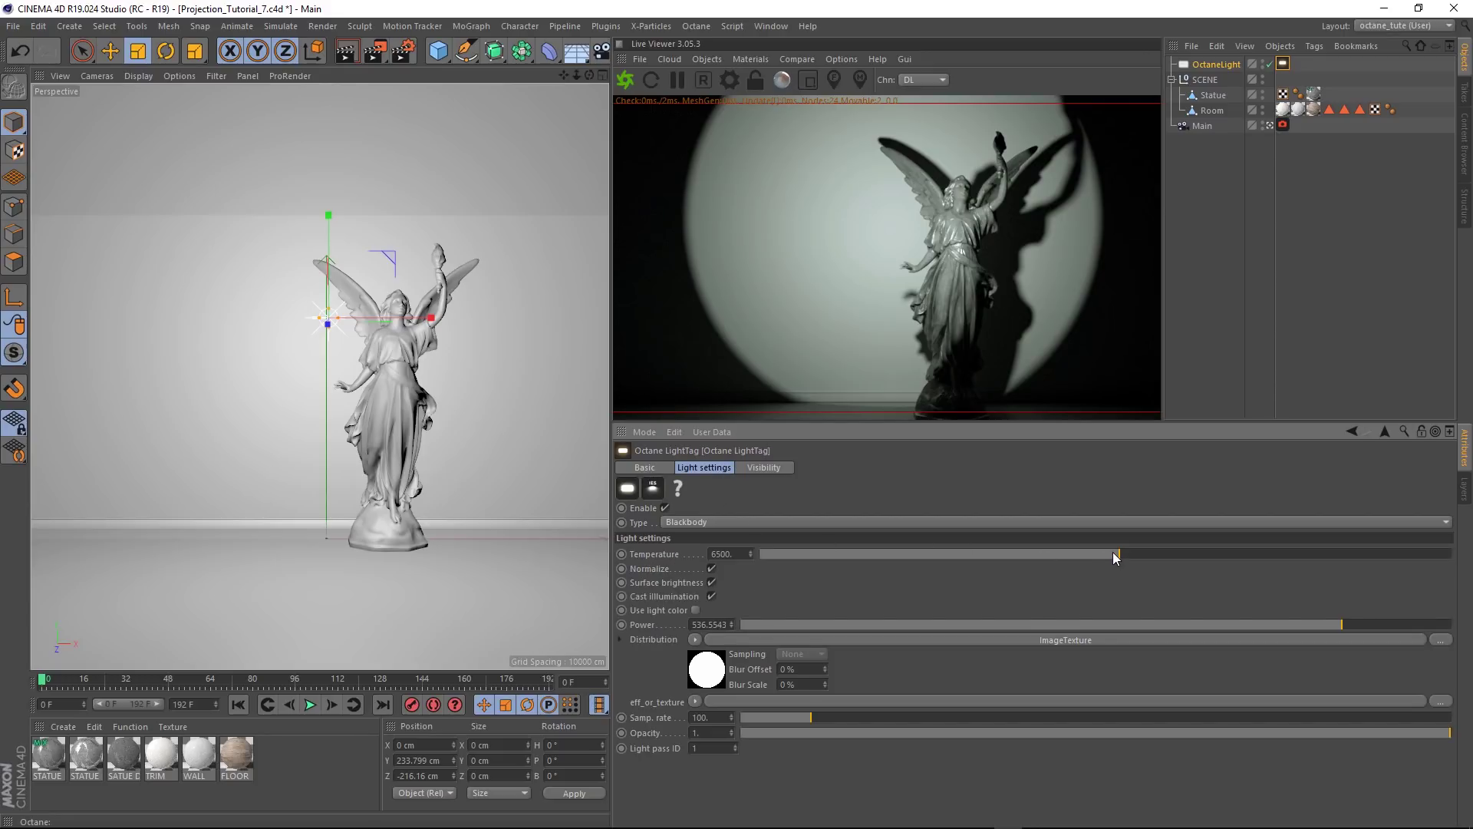
{"action": "left_click_drag", "start_coordinate": [1114, 554], "coordinate": [1021, 555]}
Load window.png as the Octane light's projected Distribution image texture.
{"action": "left_click", "coordinate": [1269, 125]}
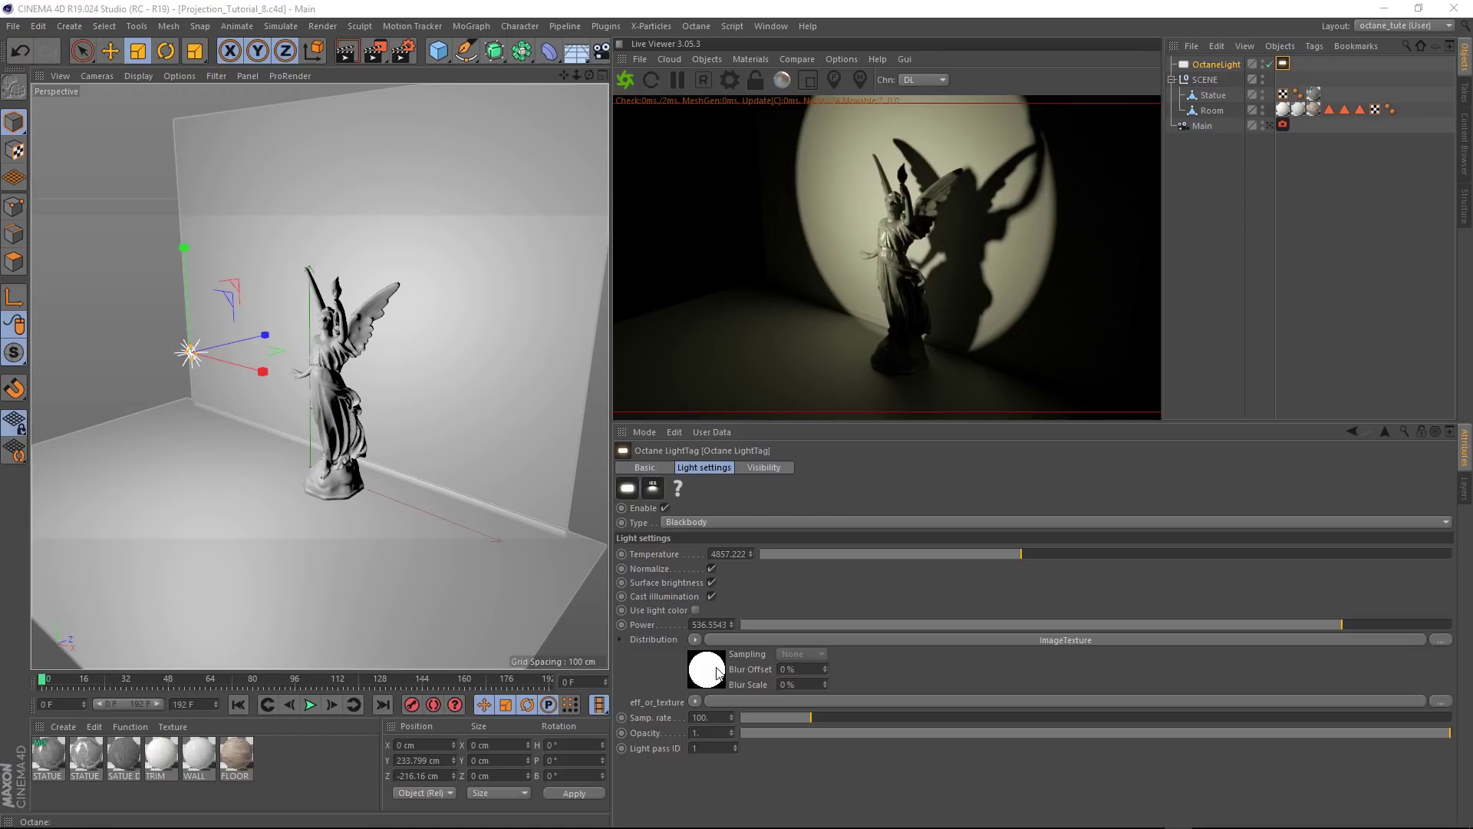
{"action": "left_click", "coordinate": [795, 640]}
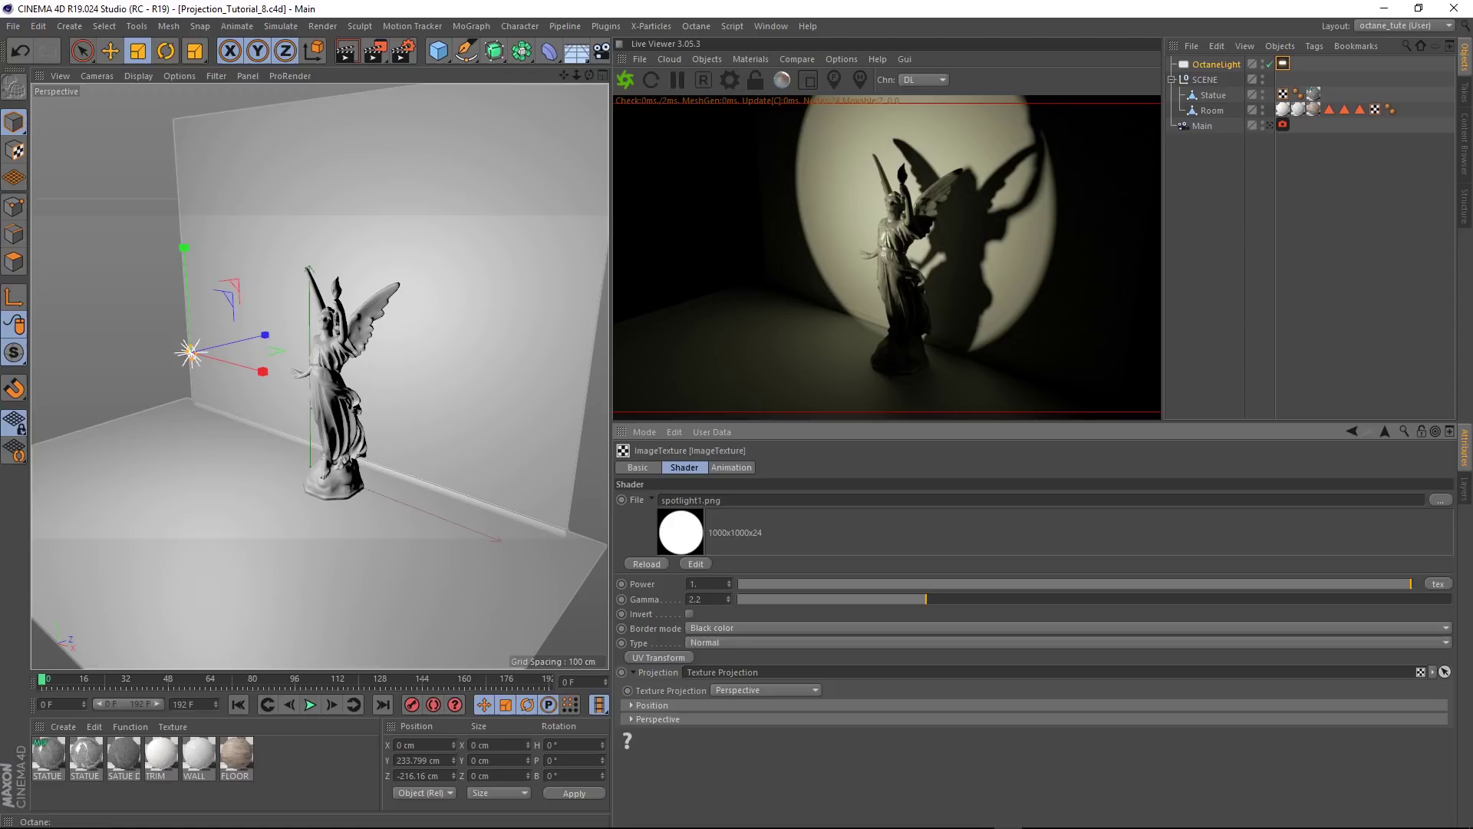
{"action": "left_click_drag", "start_coordinate": [661, 559], "coordinate": [675, 537]}
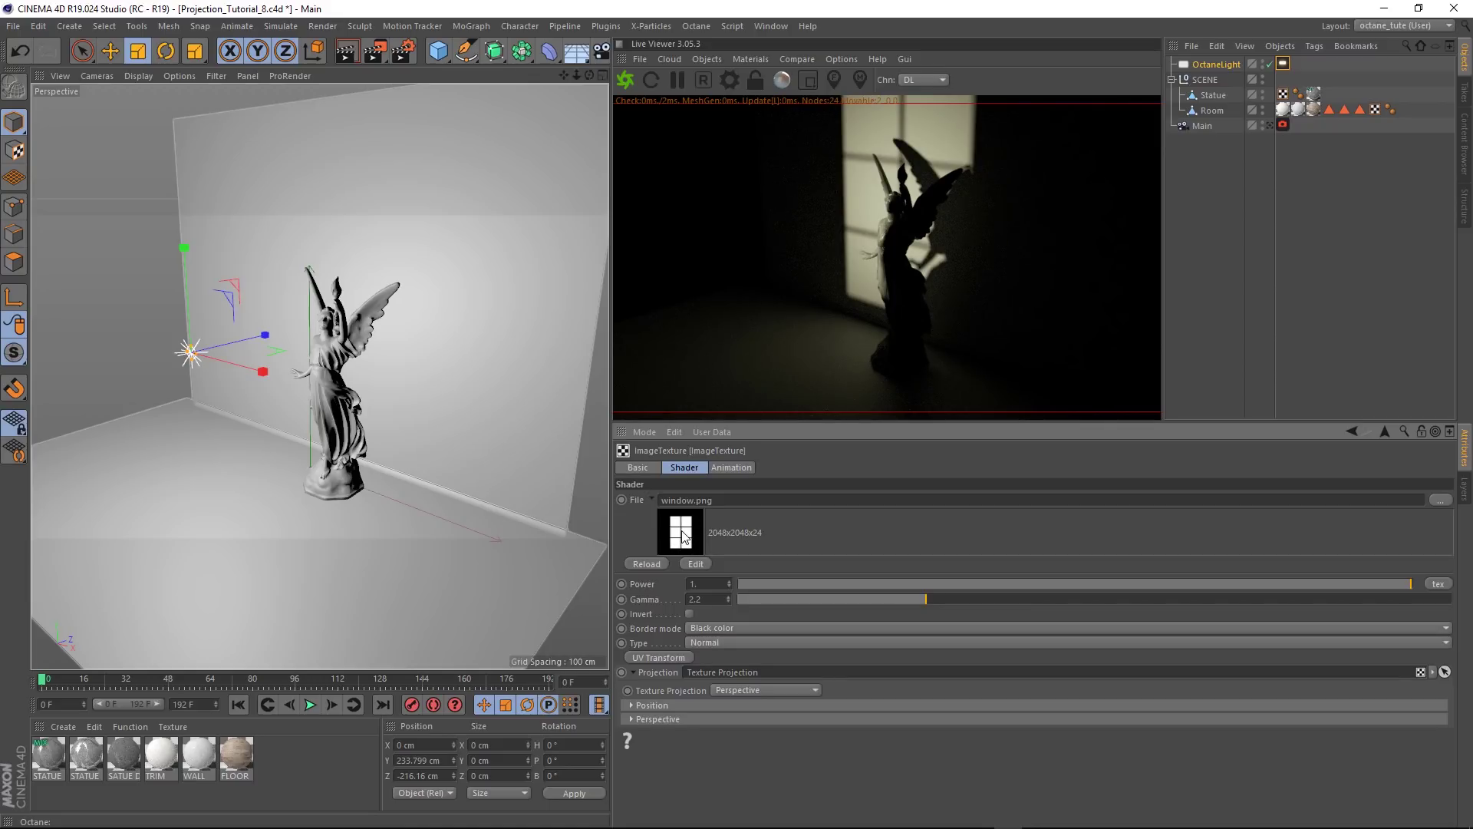
Pull the light back along Z to -376.44 cm and view through the Main camera.
{"action": "key", "text": "e"}
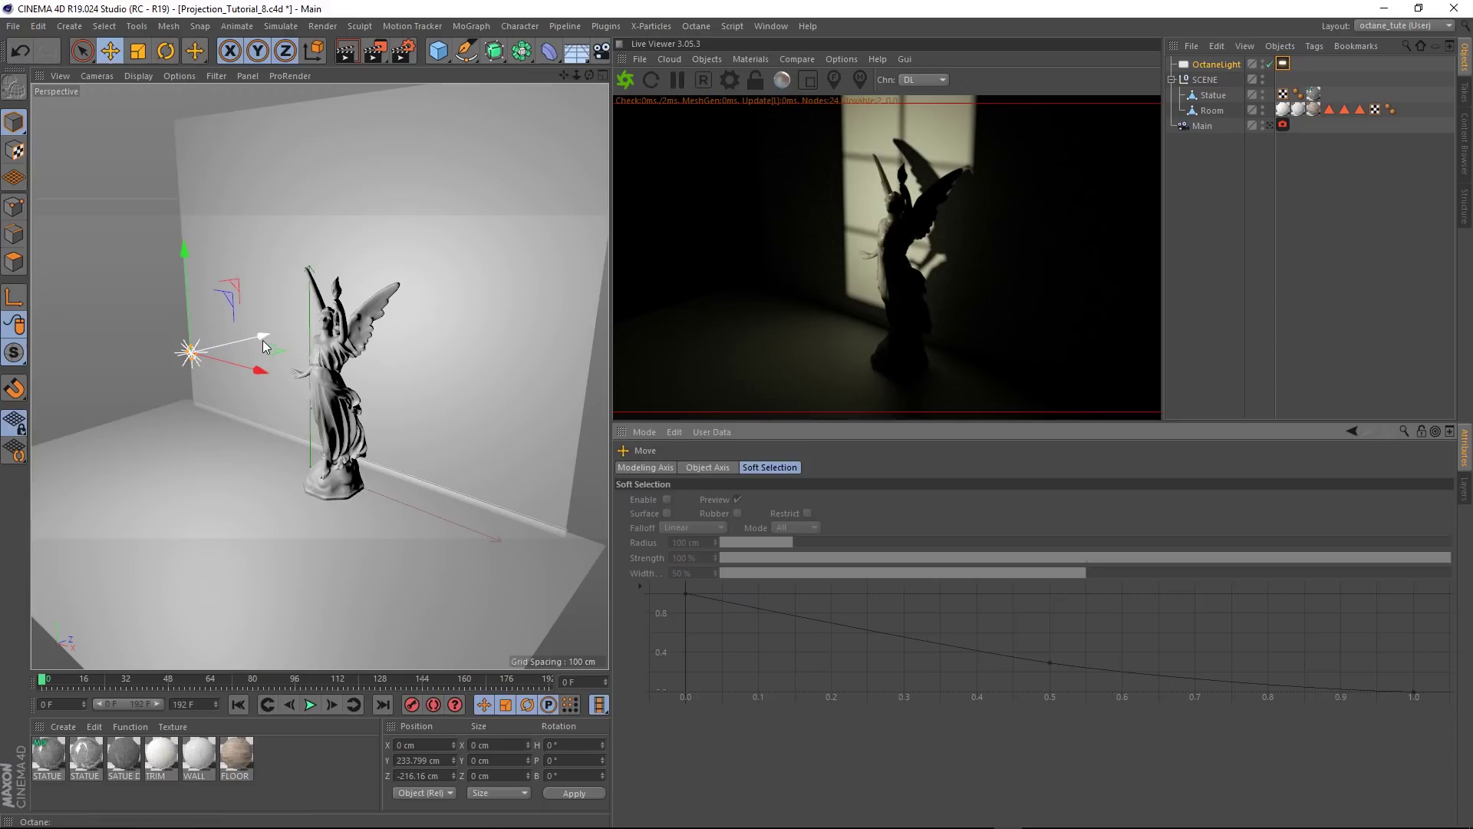
{"action": "left_click_drag", "start_coordinate": [262, 339], "coordinate": [148, 416]}
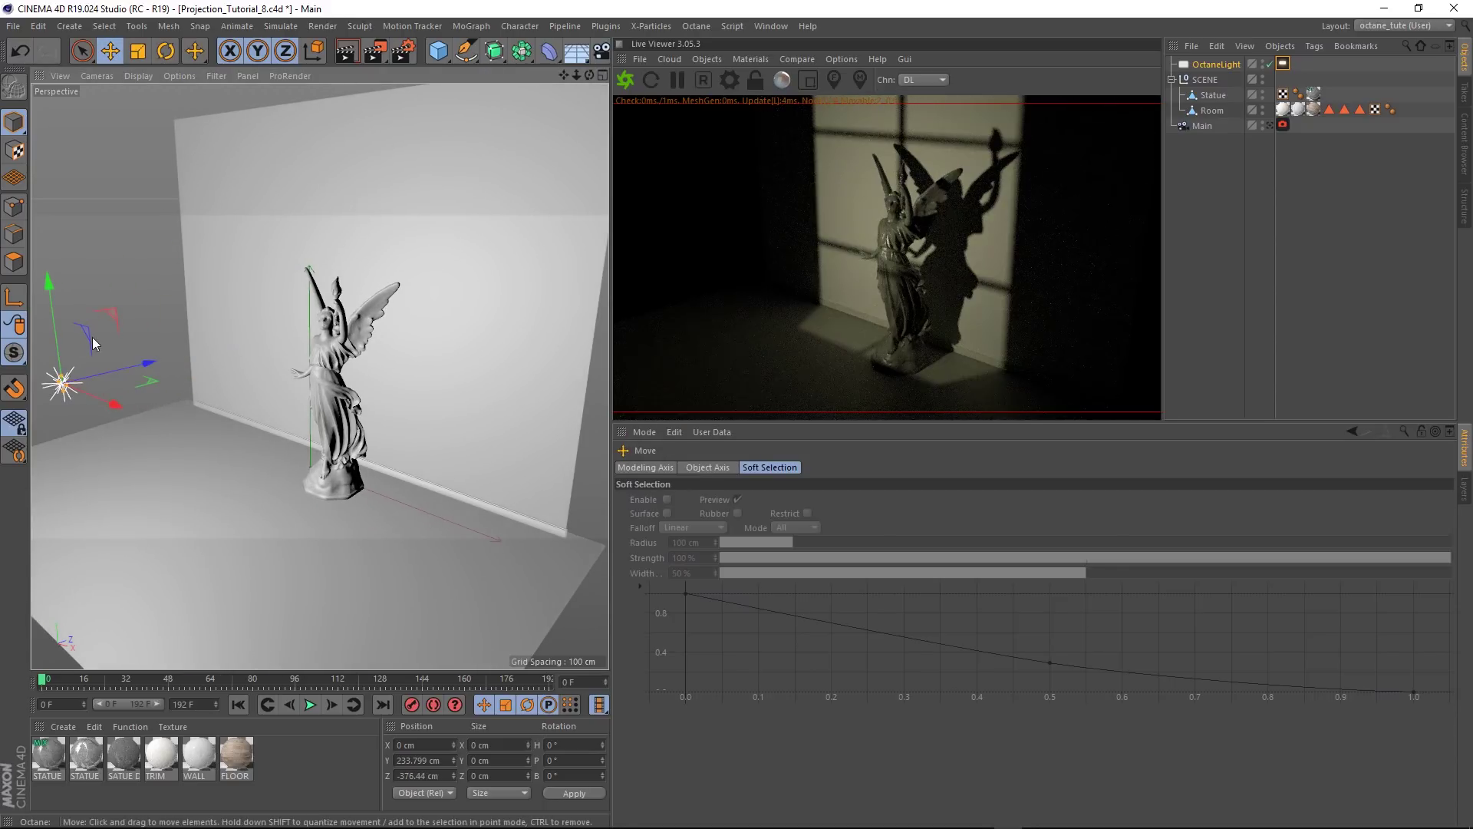
{"action": "left_click", "coordinate": [1271, 126]}
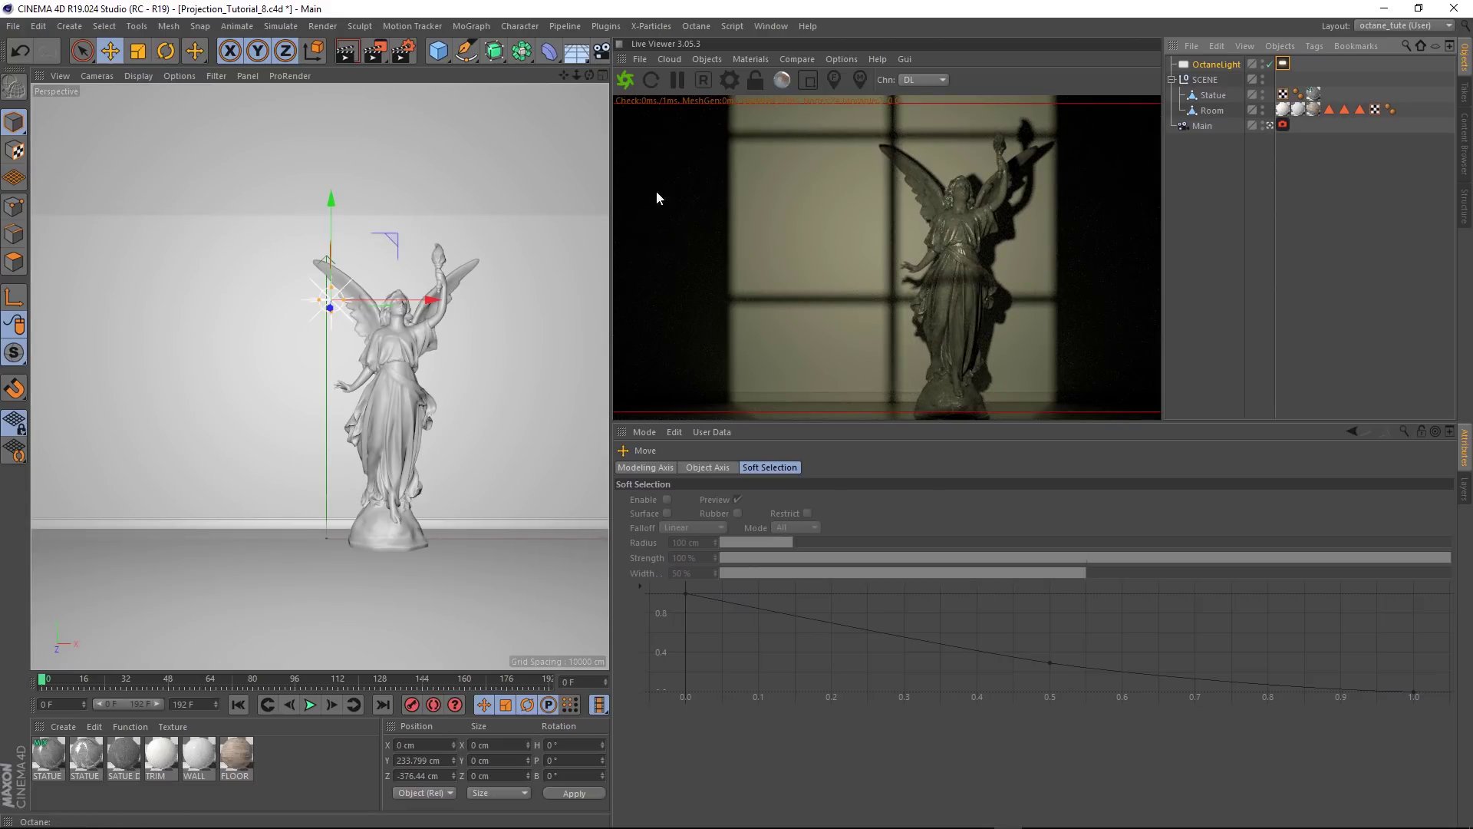
Tilt the light so the window falls diagonally, and raise its Temperature to about 6850 K.
{"action": "left_click", "coordinate": [165, 51]}
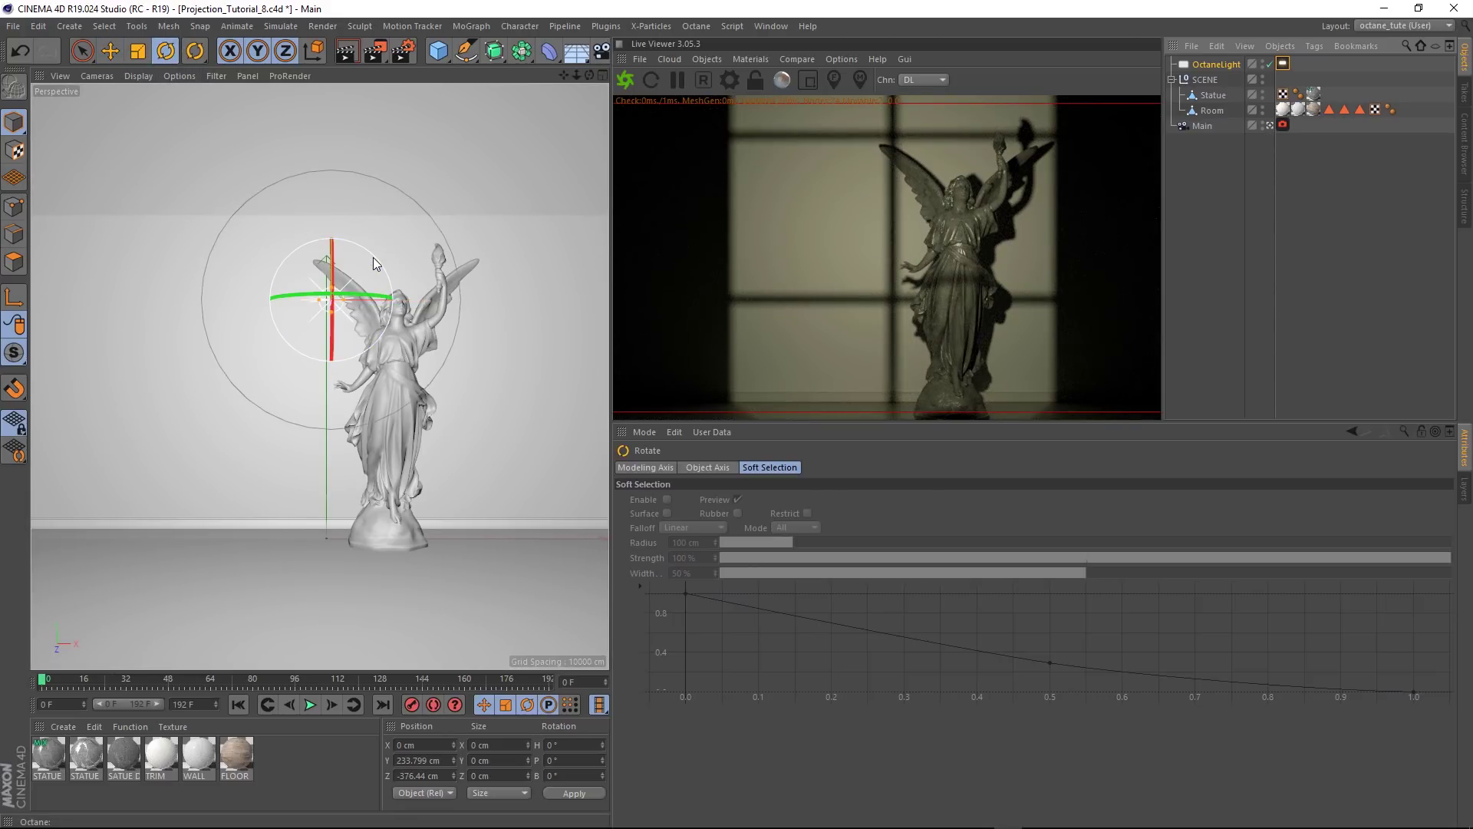
{"action": "left_click_drag", "start_coordinate": [374, 263], "coordinate": [321, 297]}
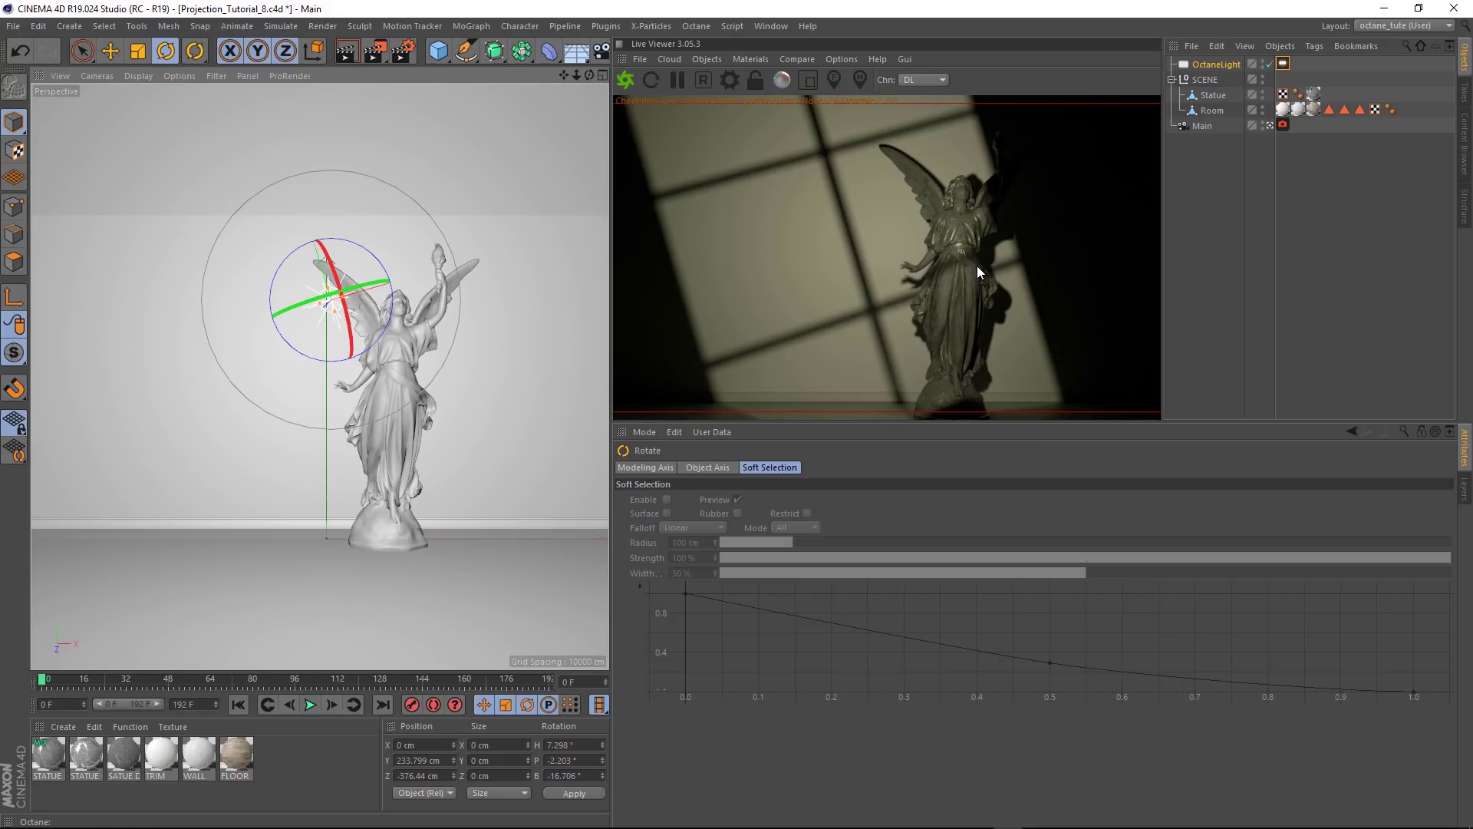
{"action": "left_click", "coordinate": [1283, 64]}
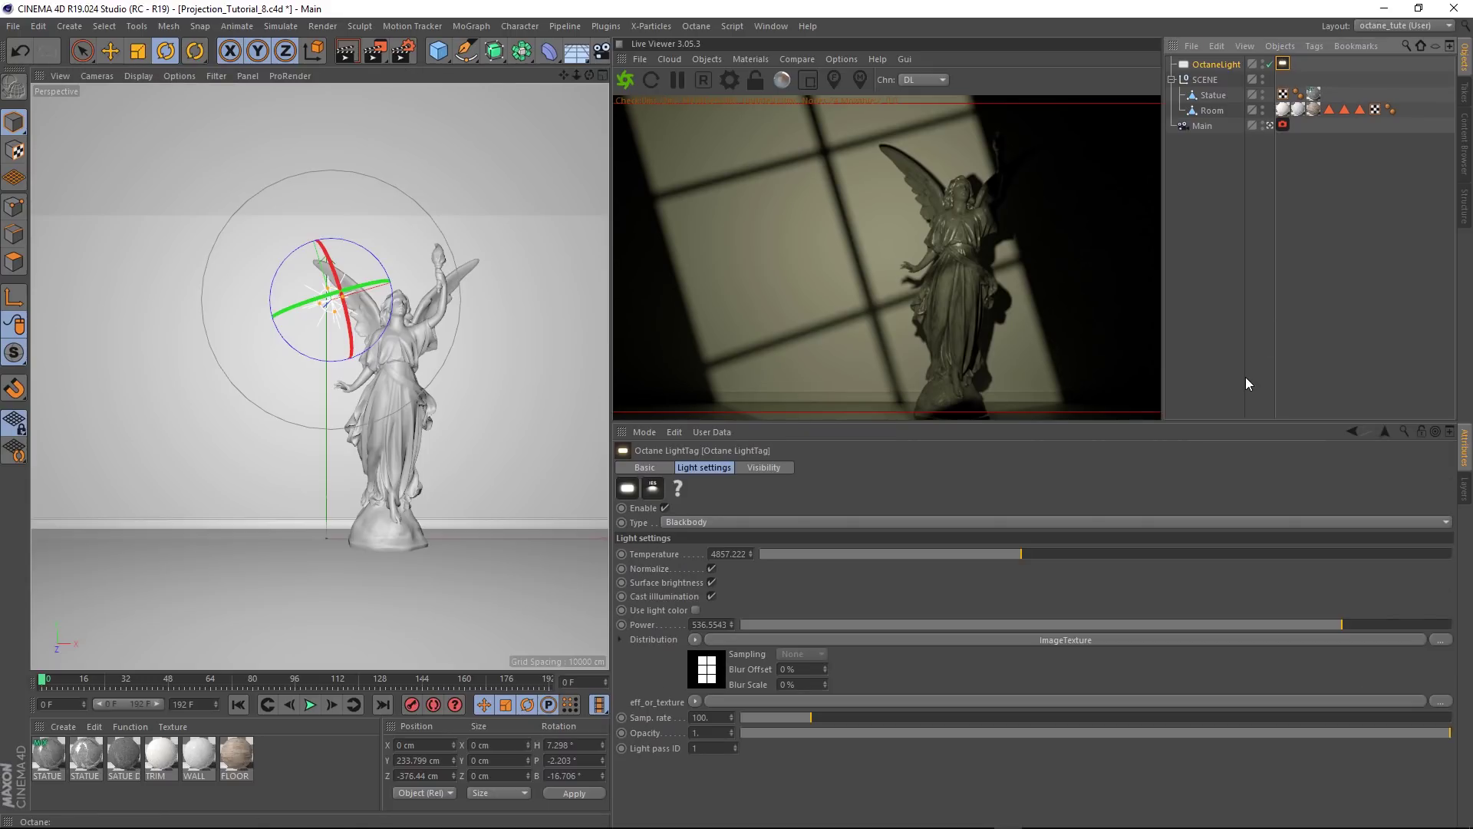
{"action": "left_click_drag", "start_coordinate": [1032, 548], "coordinate": [1141, 553]}
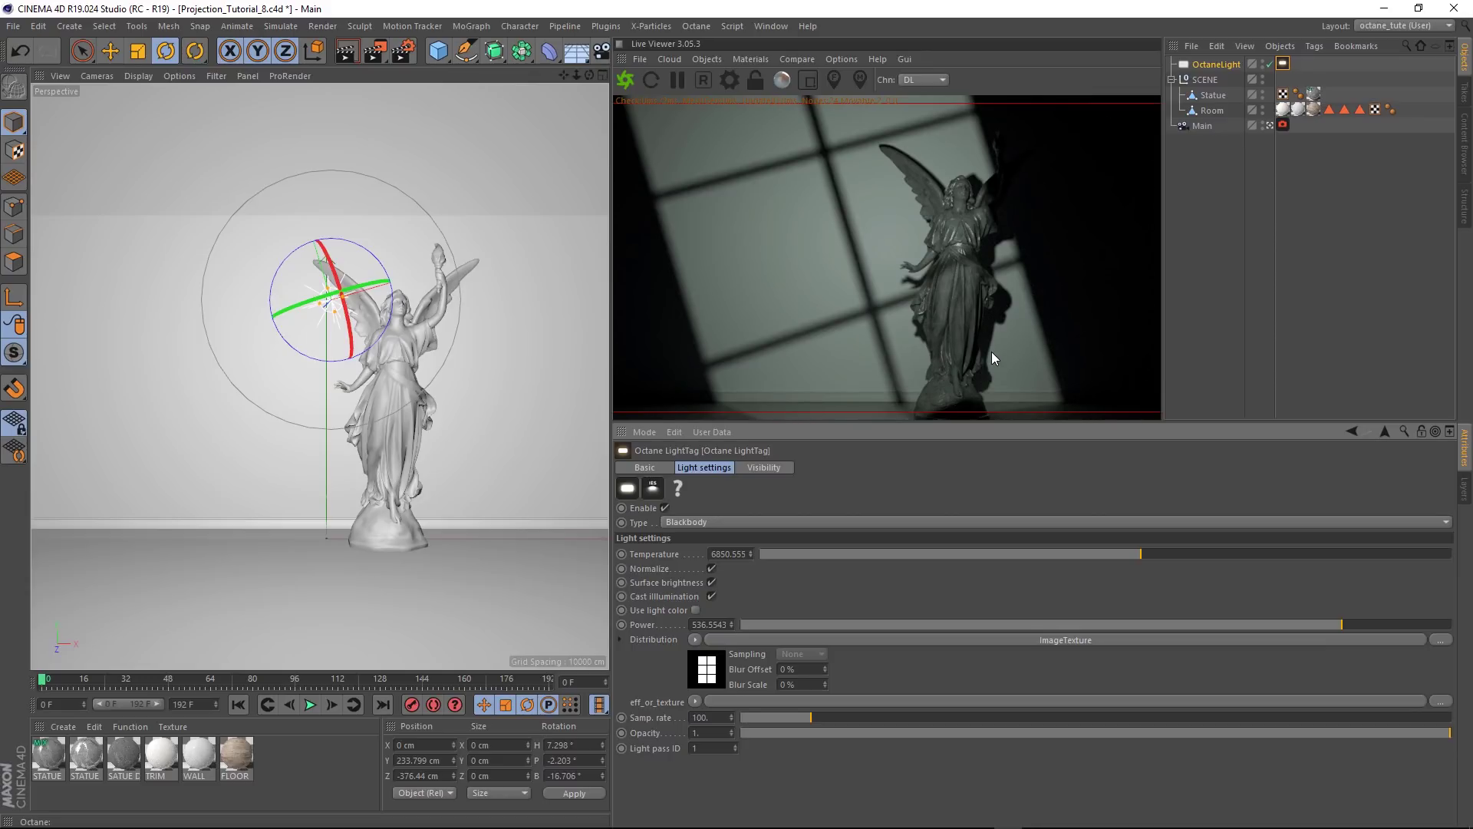
Swap the light's projected image from window.png to window_tree.jpg.
{"action": "left_click", "coordinate": [1002, 639]}
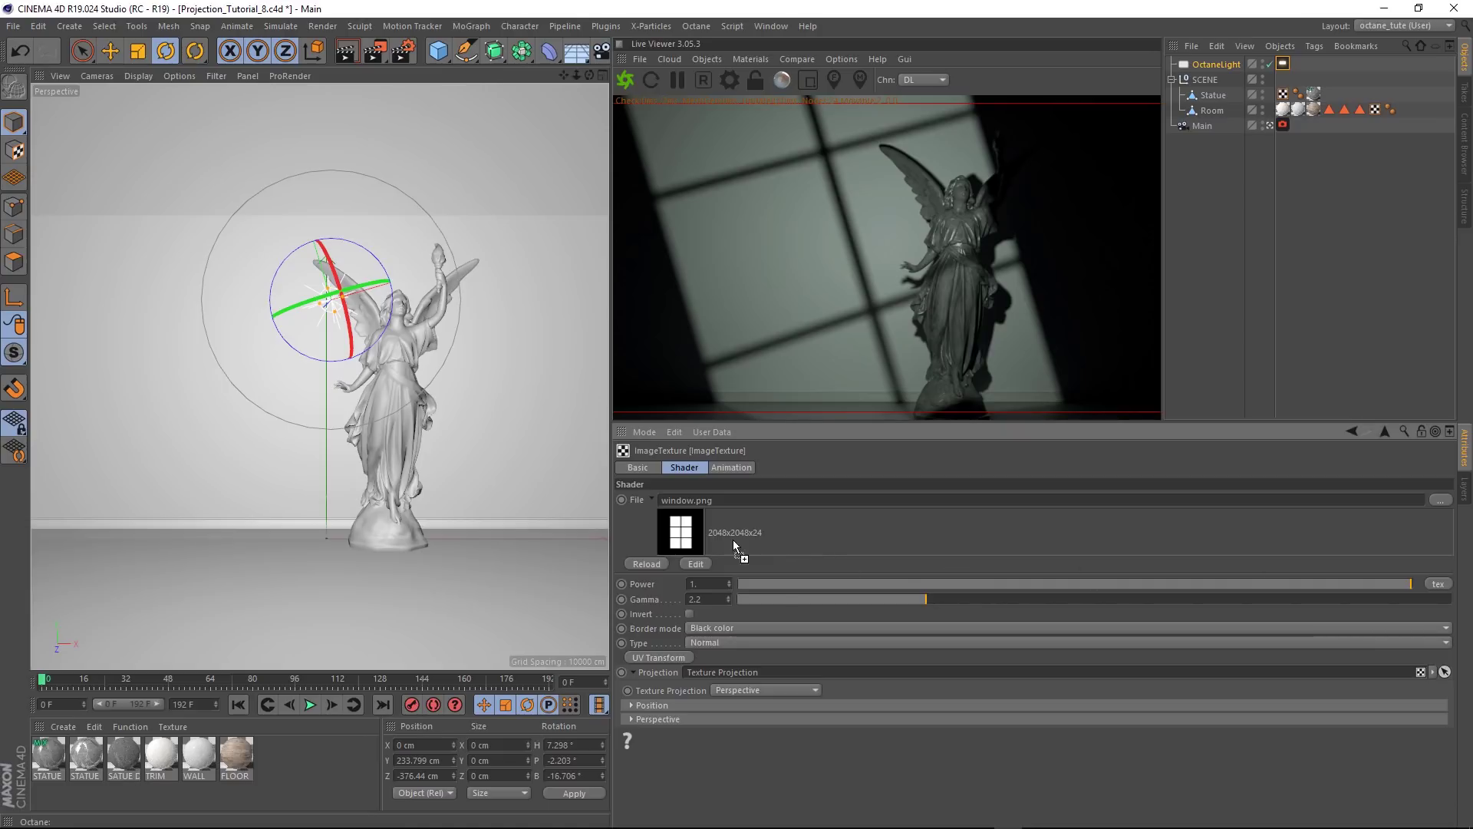
{"action": "left_click_drag", "start_coordinate": [678, 537], "coordinate": [675, 539]}
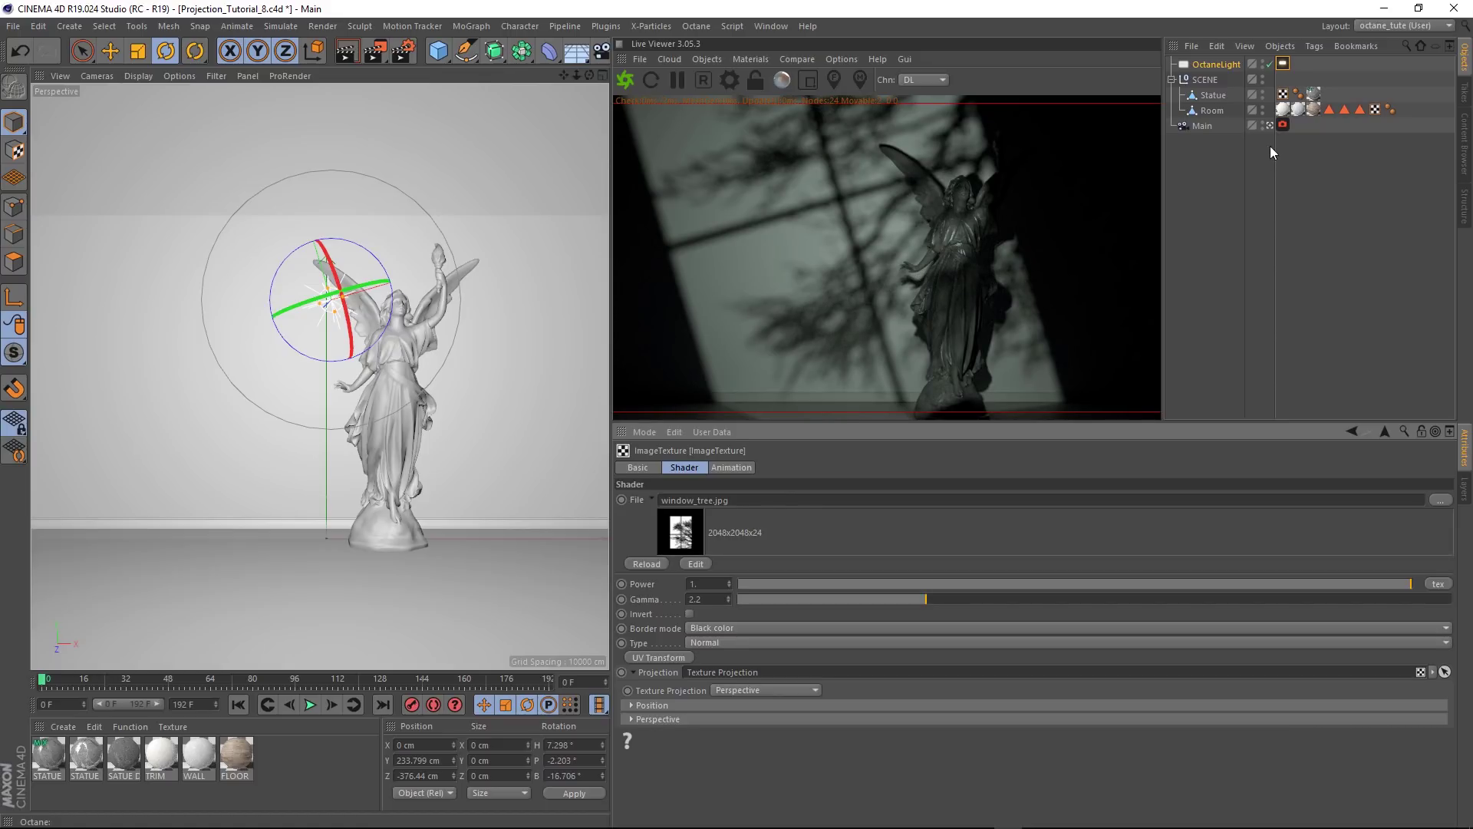
{"action": "left_click", "coordinate": [1269, 125]}
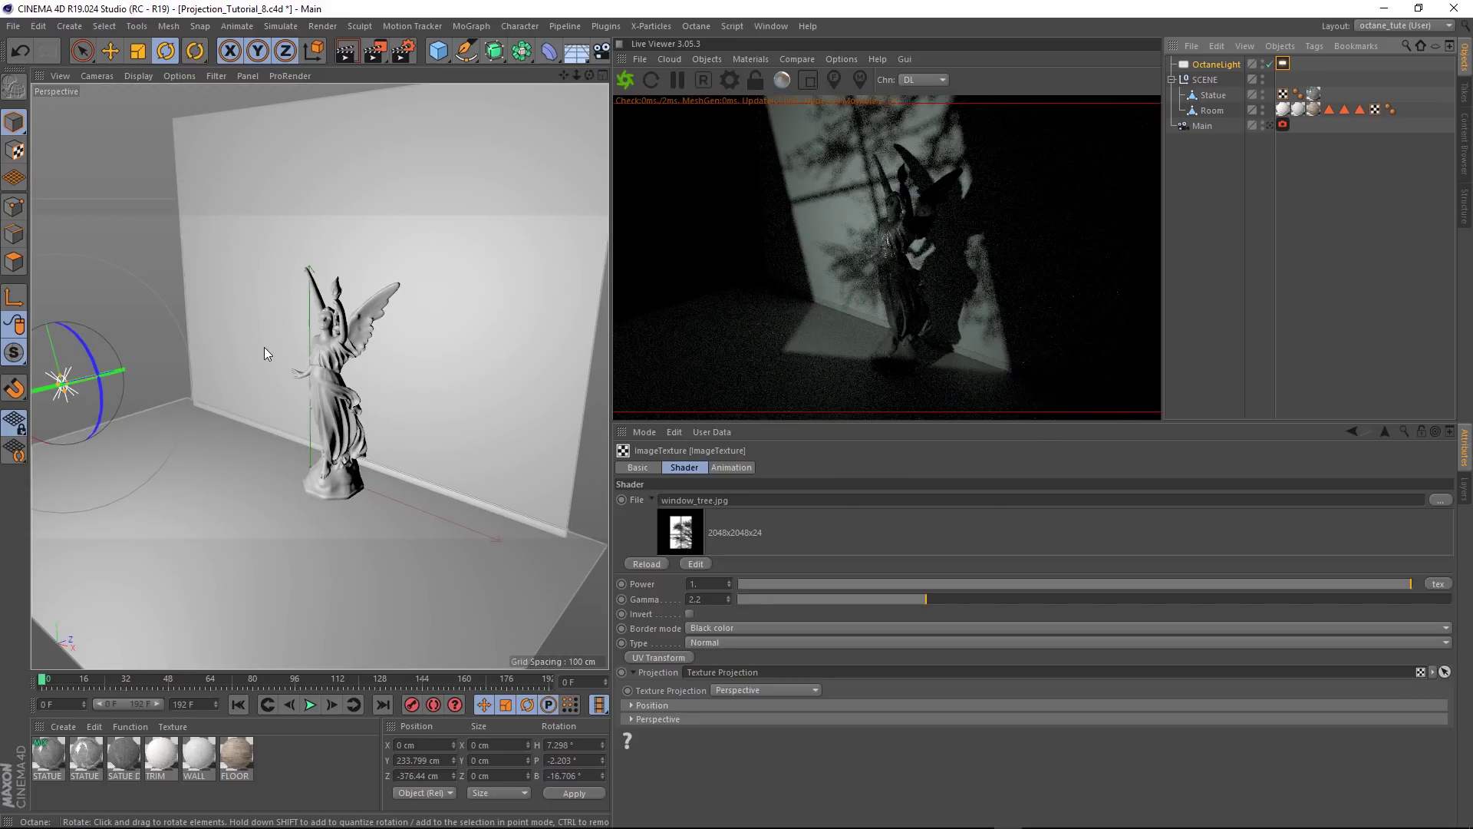
Scale the light up slightly and shift it sideways along X to 33.688 cm.
{"action": "left_click", "coordinate": [138, 51]}
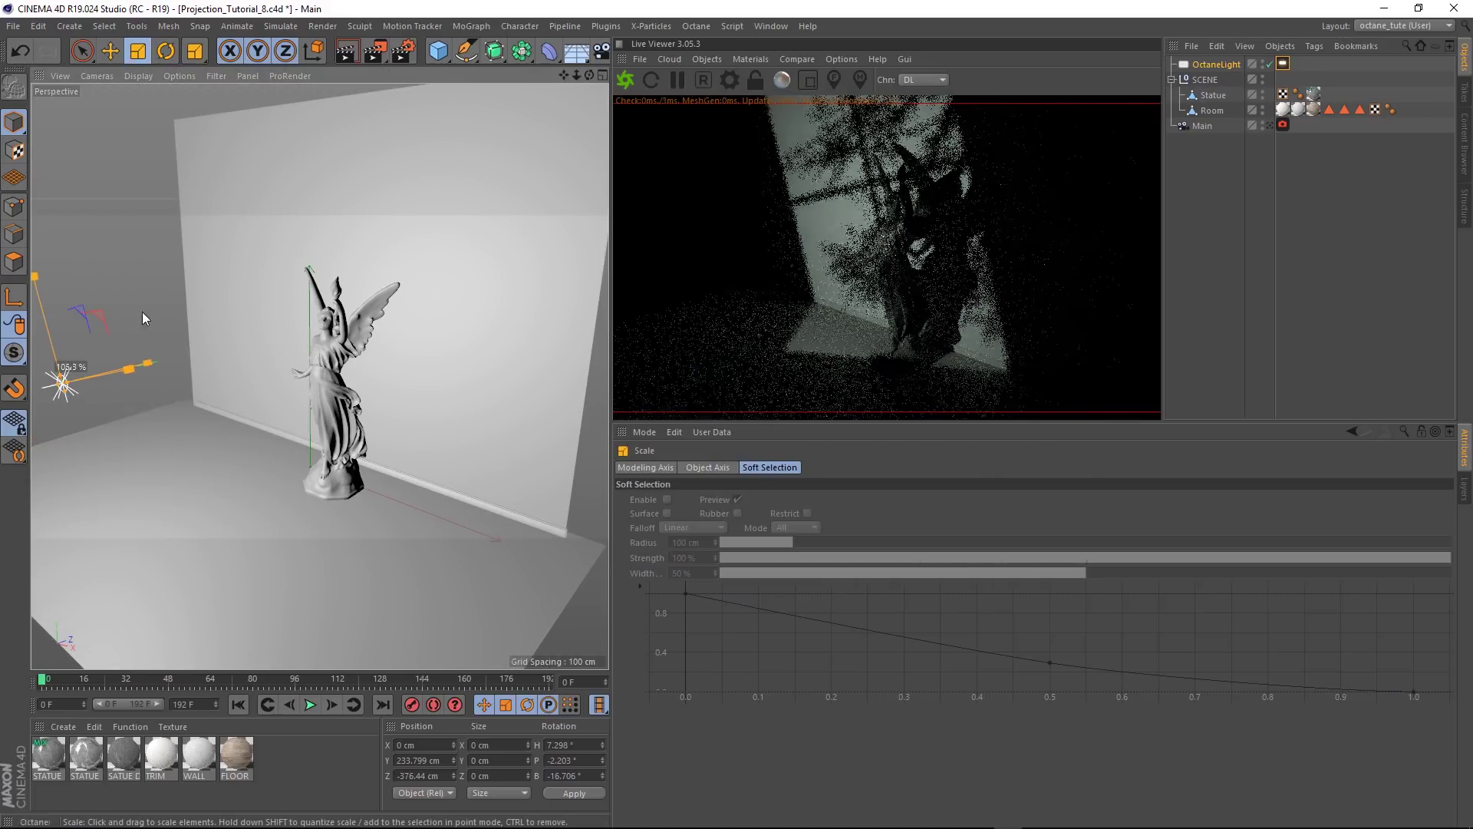
{"action": "left_click_drag", "start_coordinate": [142, 312], "coordinate": [202, 333]}
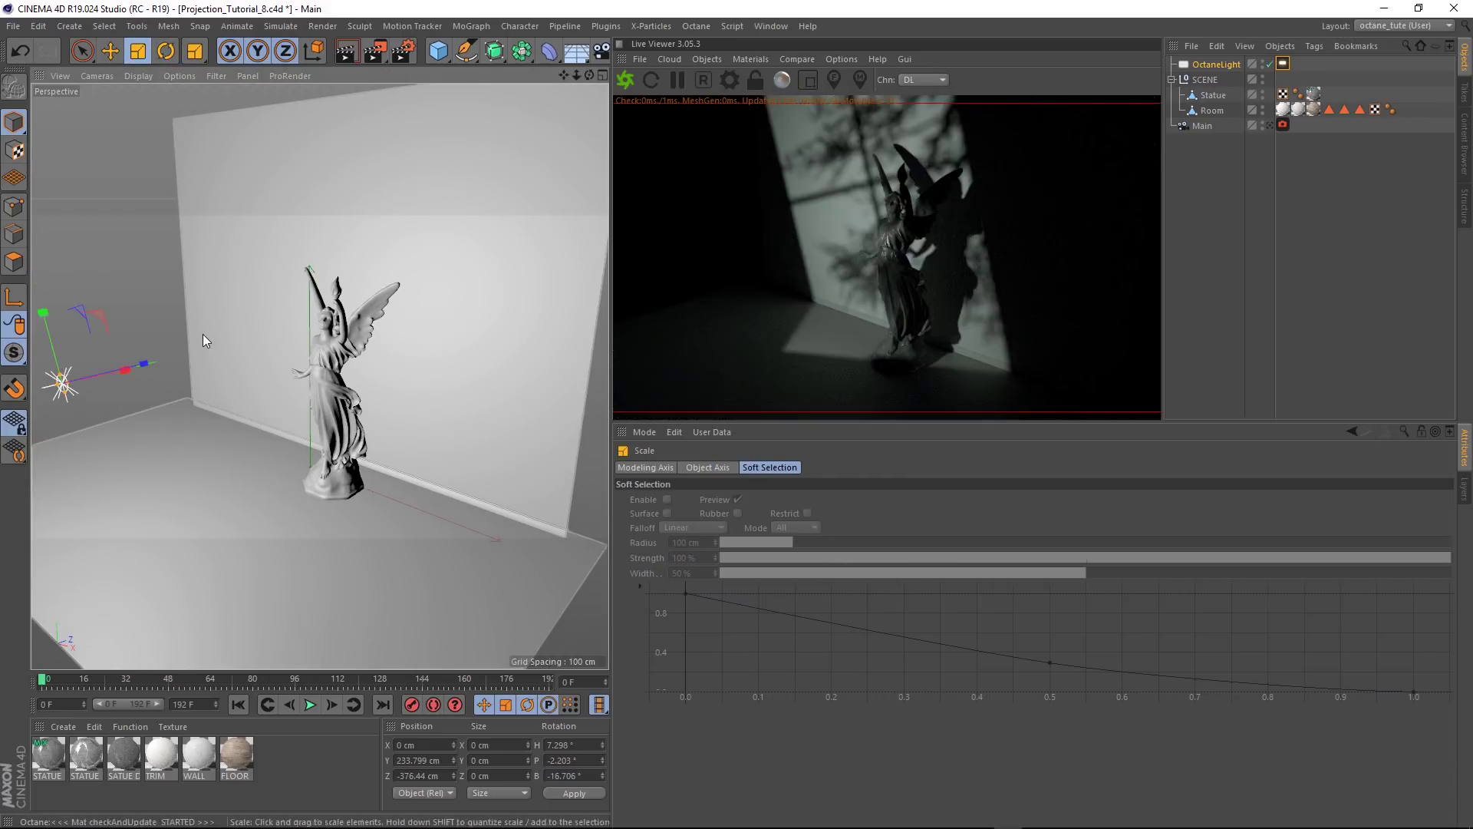
{"action": "left_click", "coordinate": [112, 52]}
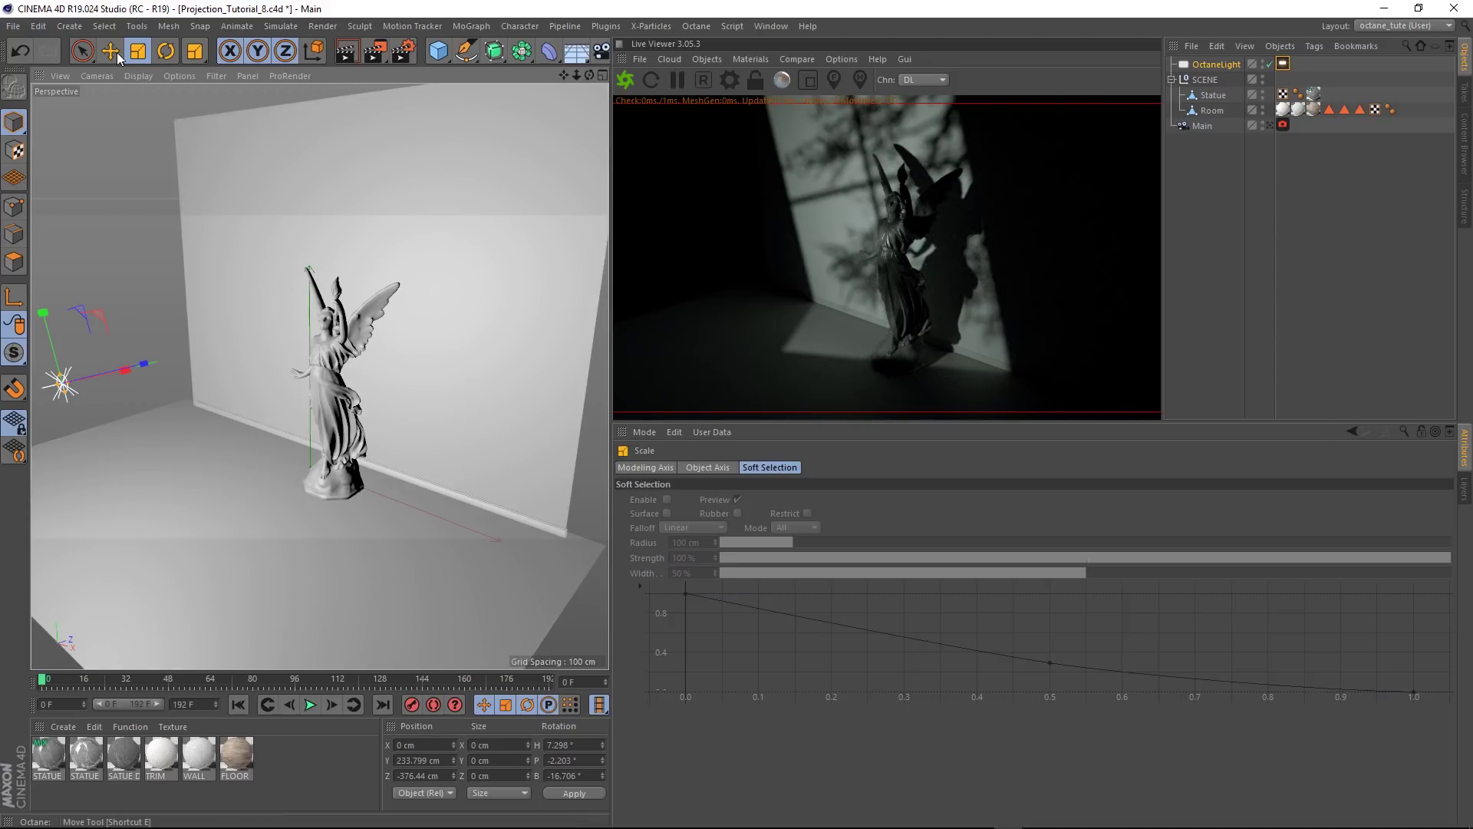
{"action": "mouse_move", "coordinate": [111, 370]}
{"action": "left_mouse_down"}
{"action": "mouse_move", "coordinate": [159, 362]}
{"action": "mouse_move", "coordinate": [132, 368]}
{"action": "left_mouse_up"}
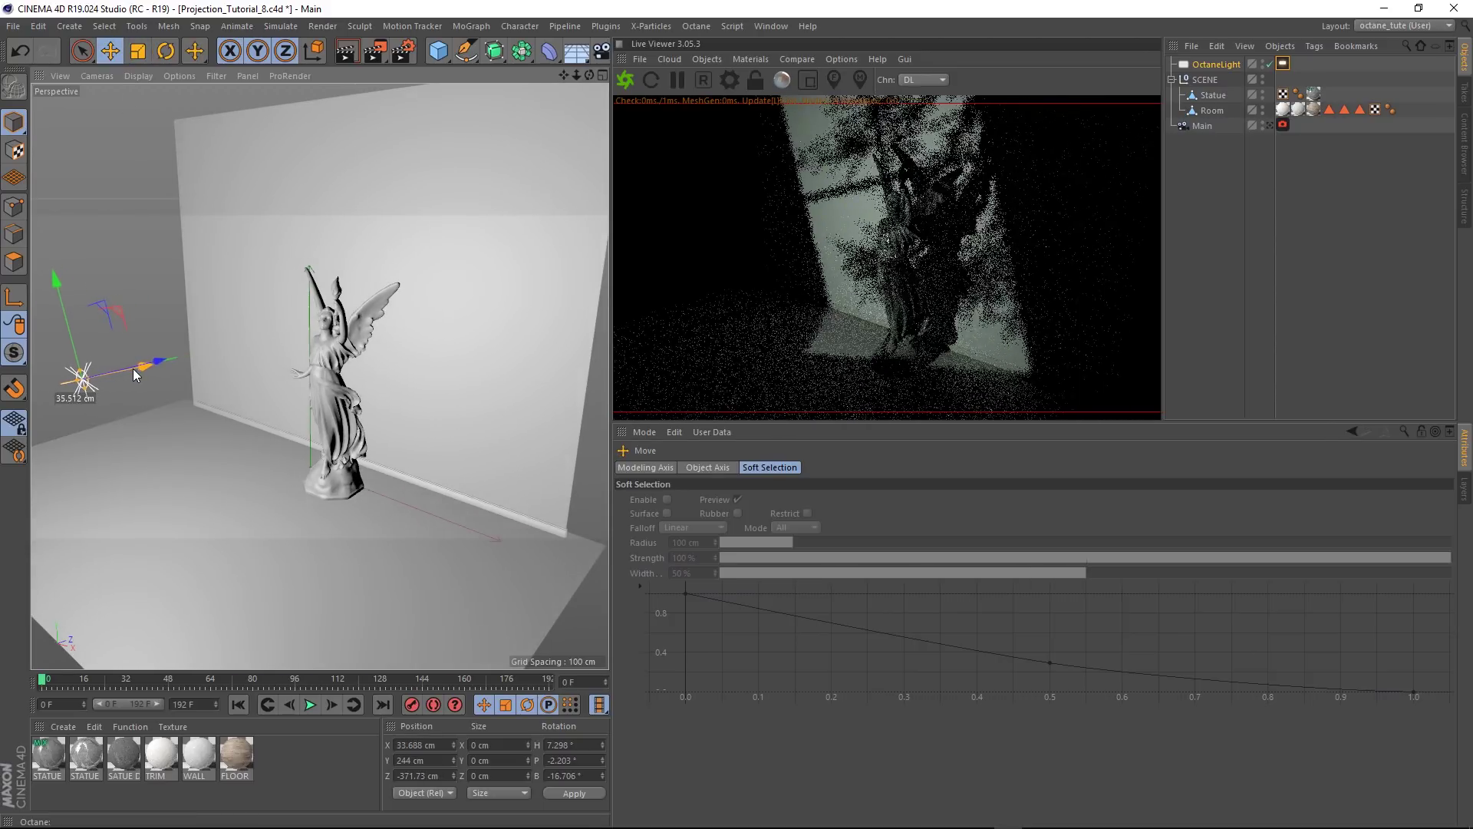
Rotate the light to H 11.012° toward the statue and save the scene as version 9.
{"action": "left_click", "coordinate": [1269, 125]}
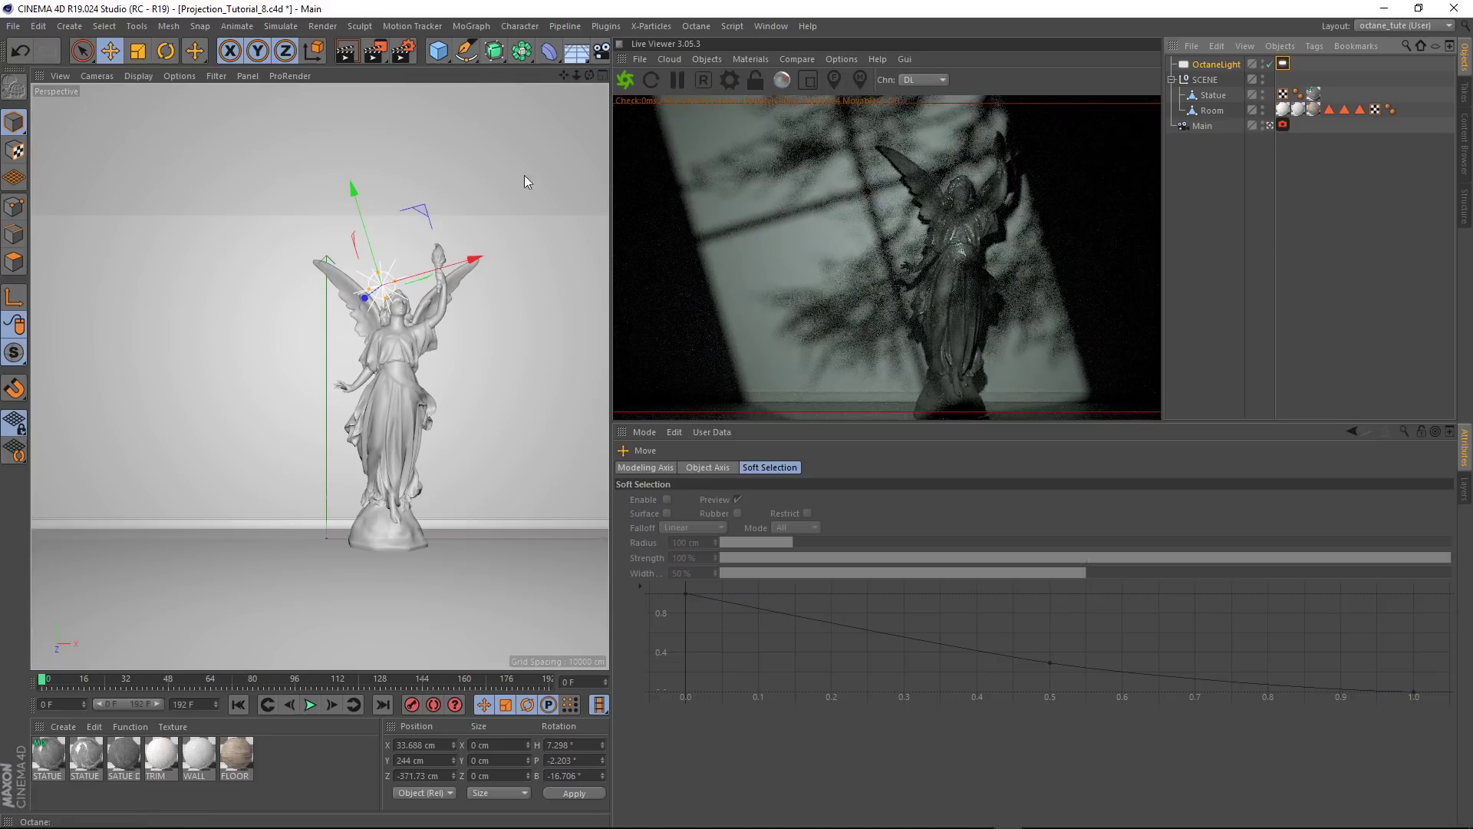
{"action": "key", "text": "r"}
{"action": "left_click_drag", "start_coordinate": [299, 246], "coordinate": [320, 372]}
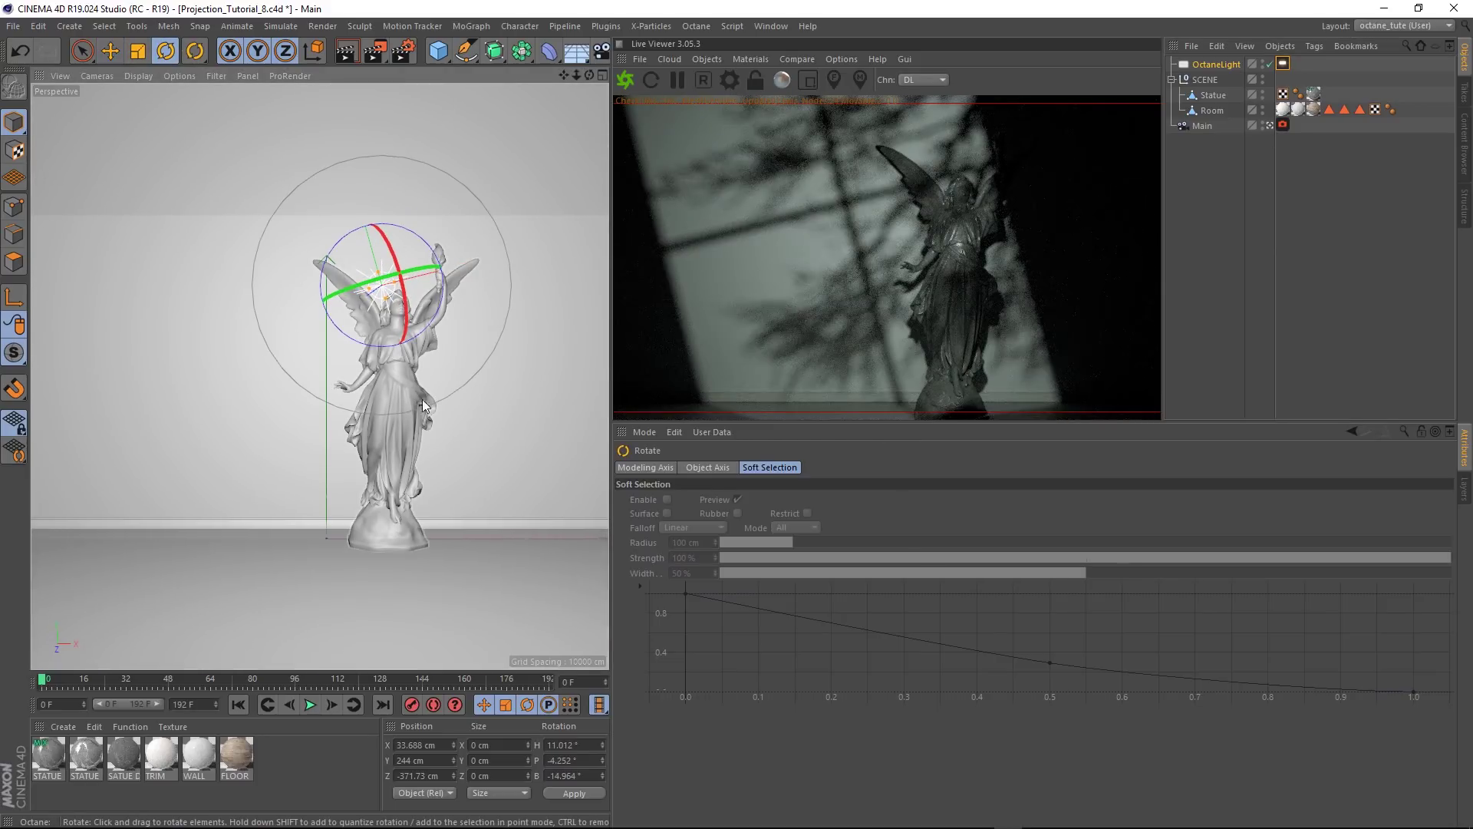
{"action": "key", "text": "ctrl+alt+s"}
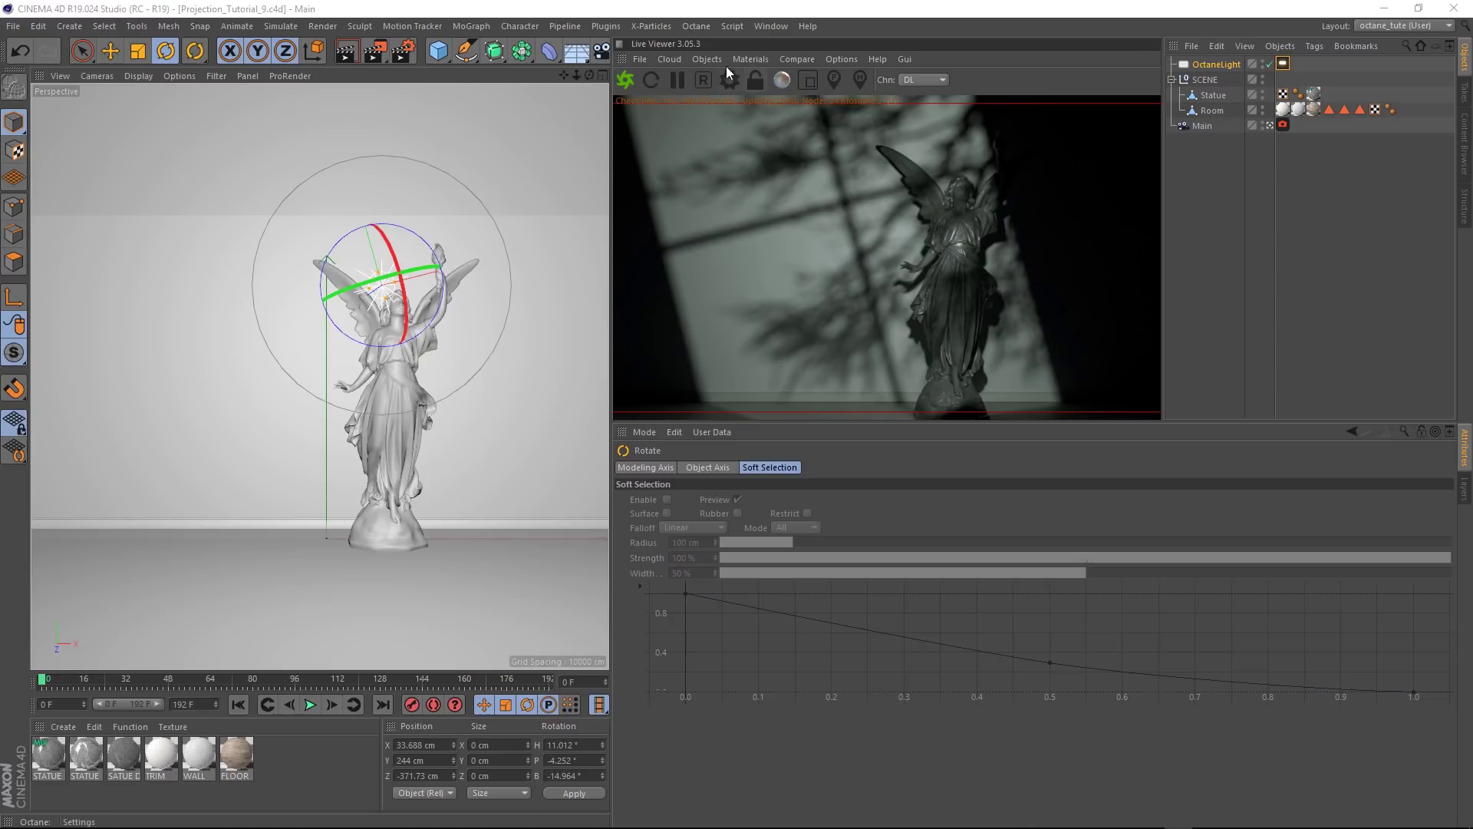
Add an Octane Texture Environment sky and lower its power to about 0.064.
{"action": "left_click", "coordinate": [708, 59]}
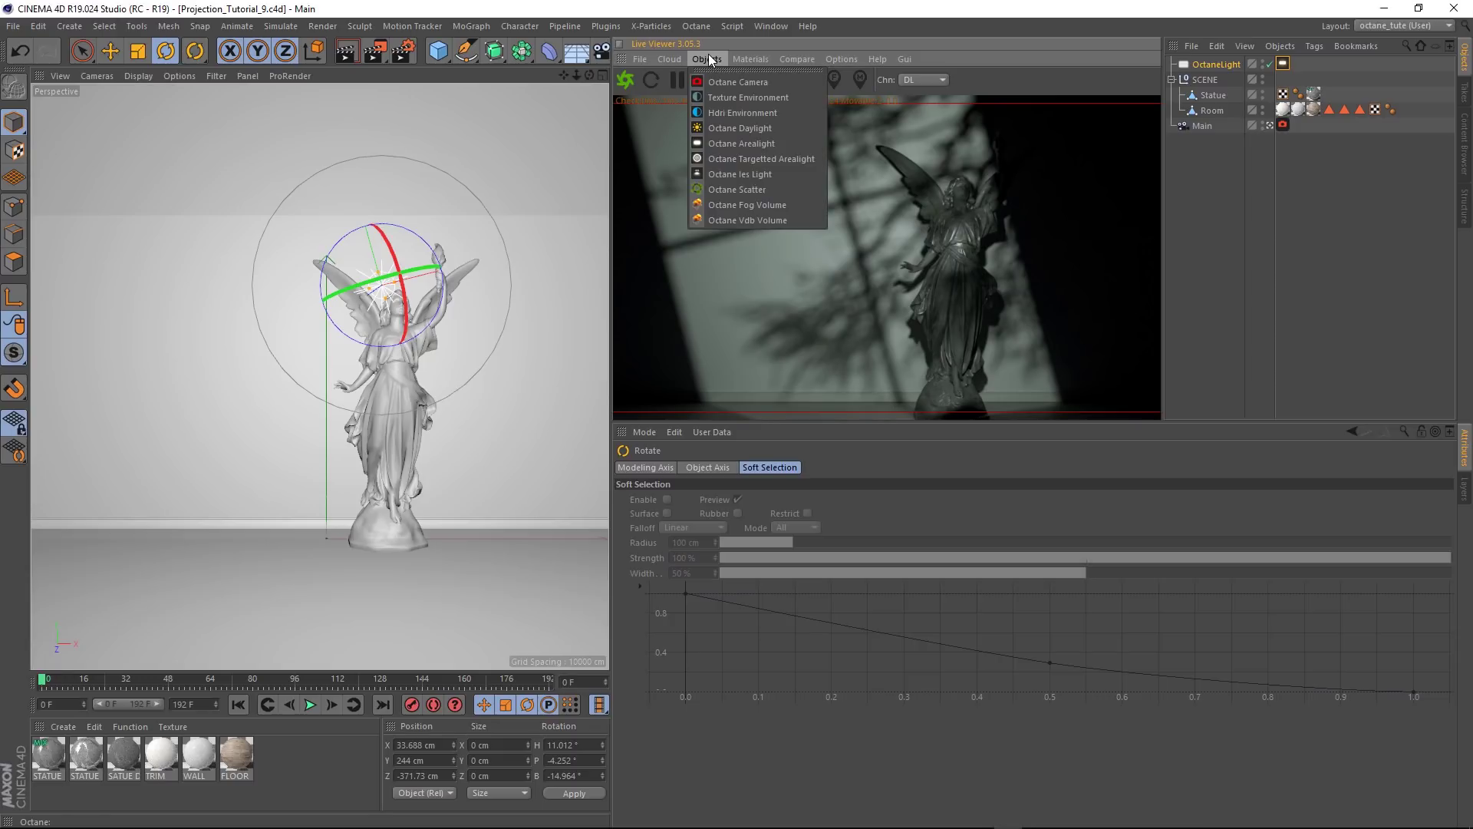
{"action": "left_click", "coordinate": [713, 98]}
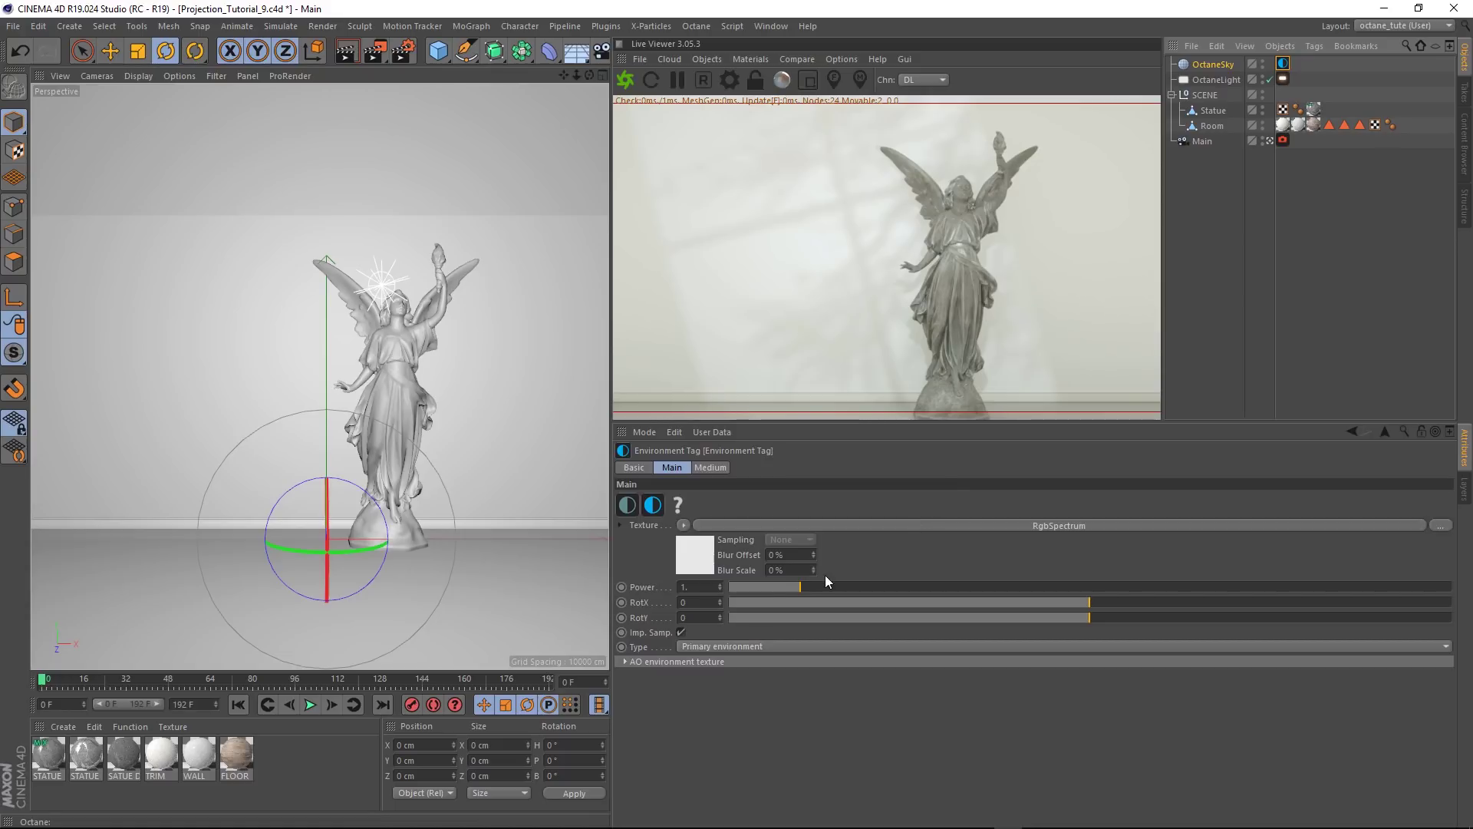
{"action": "left_click_drag", "start_coordinate": [801, 587], "coordinate": [735, 597]}
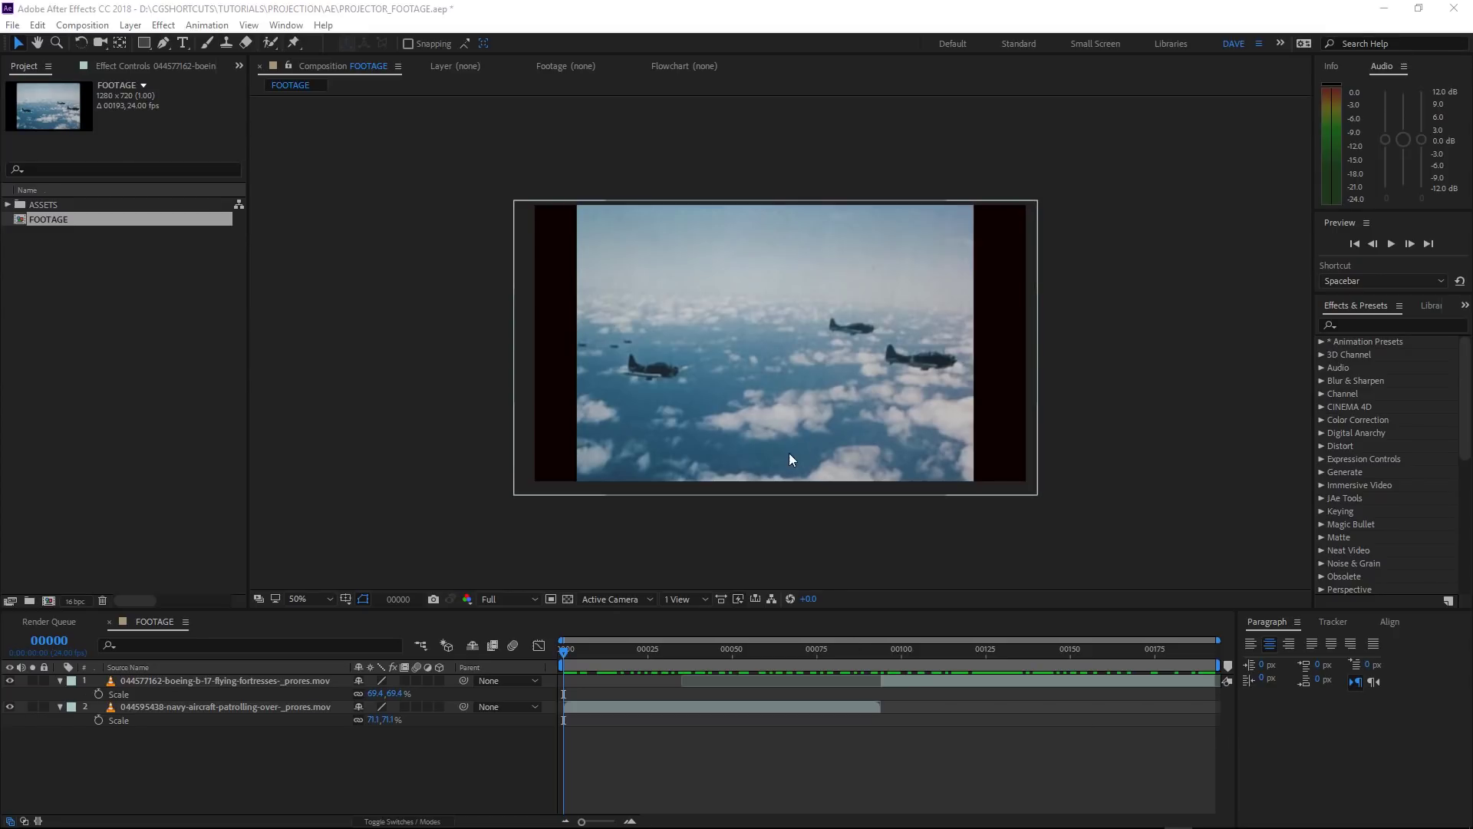
Preview the bomber footage, then set up a comp-sized 1280×720 Black Solid 2 above the top layer.
{"action": "mouse_move", "coordinate": [565, 647]}
{"action": "left_mouse_down"}
{"action": "mouse_move", "coordinate": [1241, 673]}
{"action": "mouse_move", "coordinate": [541, 647]}
{"action": "left_mouse_up"}
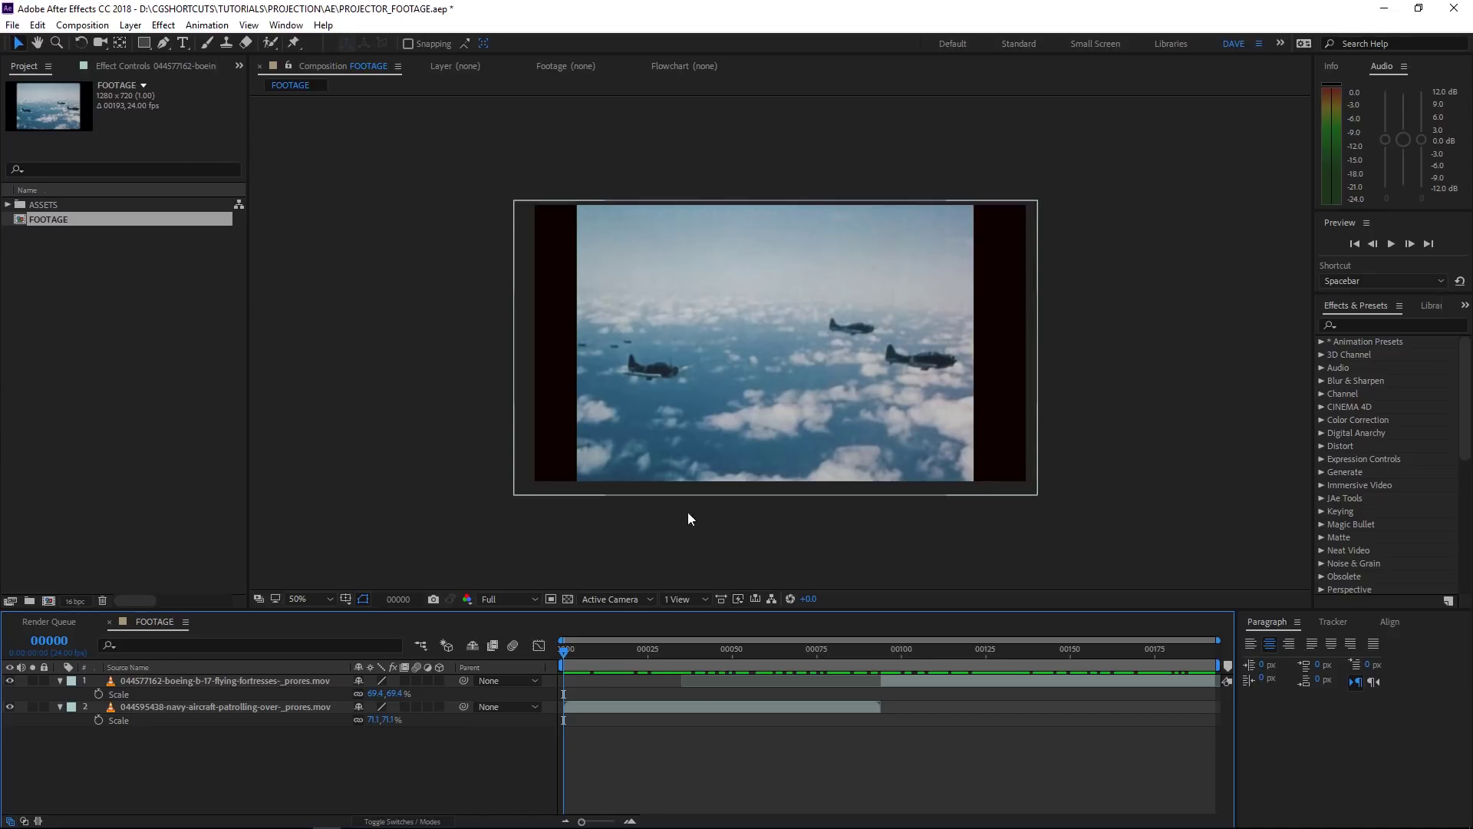
{"action": "left_click", "coordinate": [240, 682]}
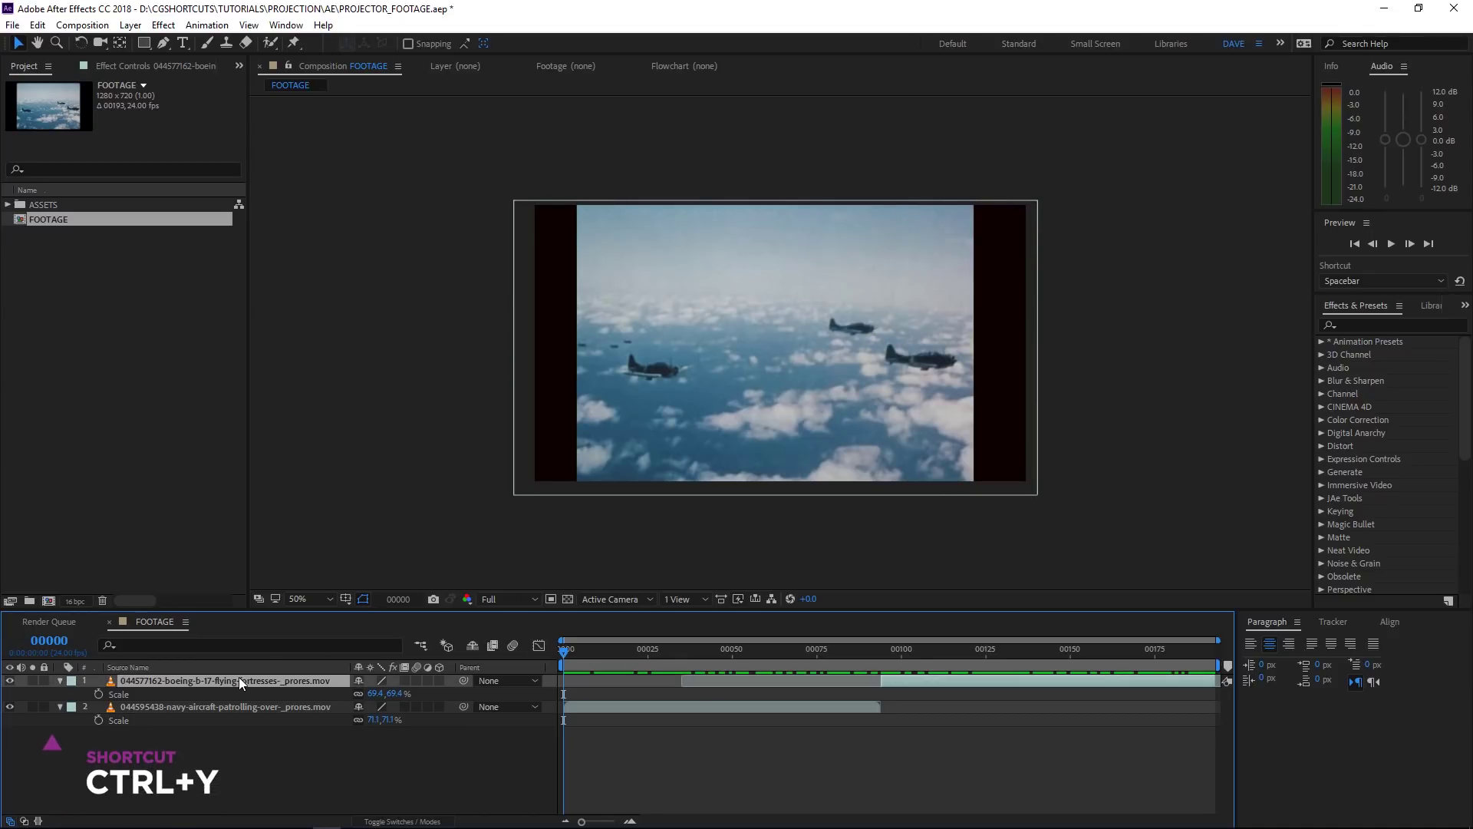
{"action": "key", "text": "ctrl+y"}
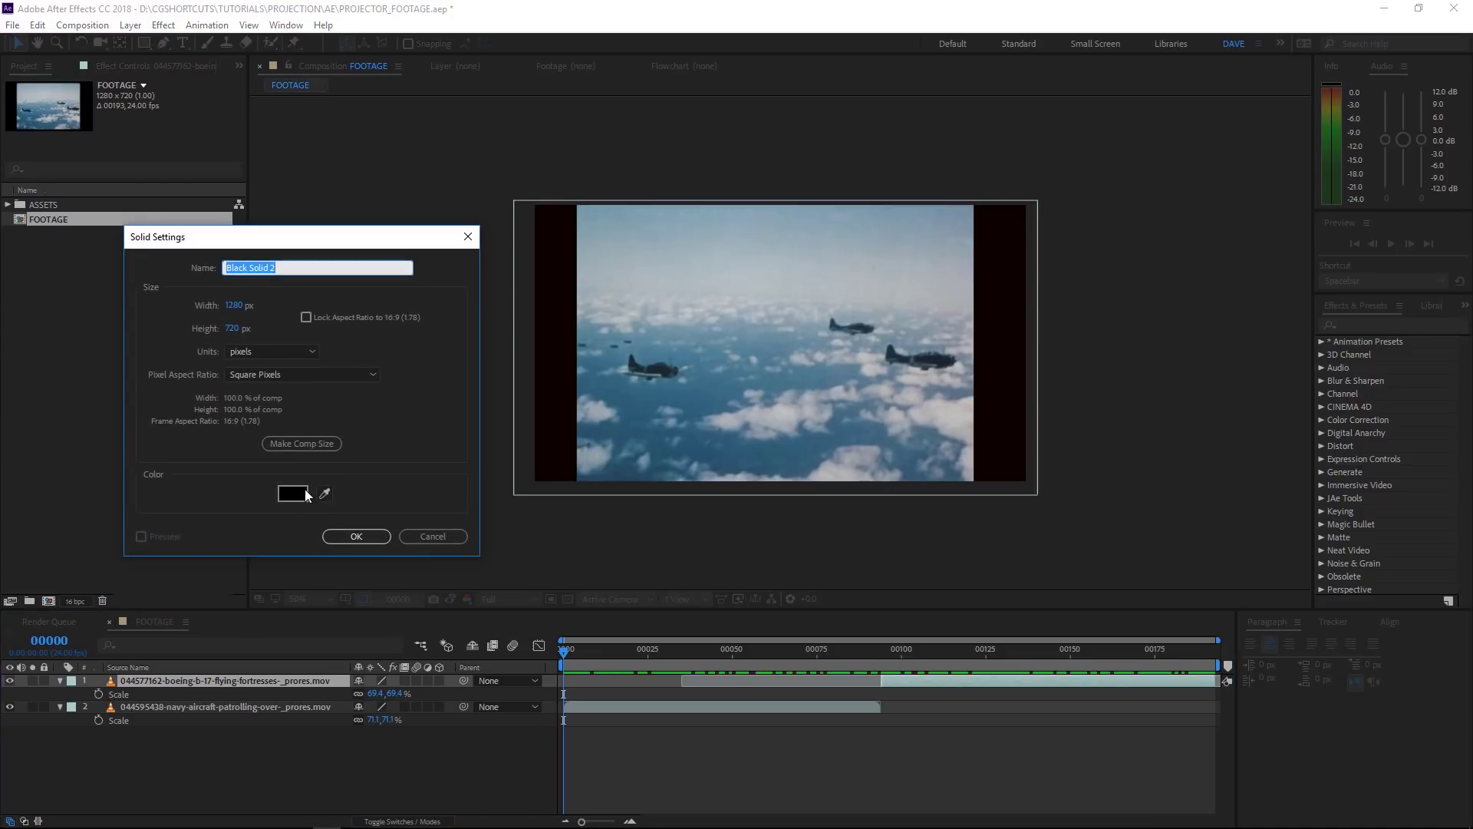
{"action": "left_click", "coordinate": [308, 447]}
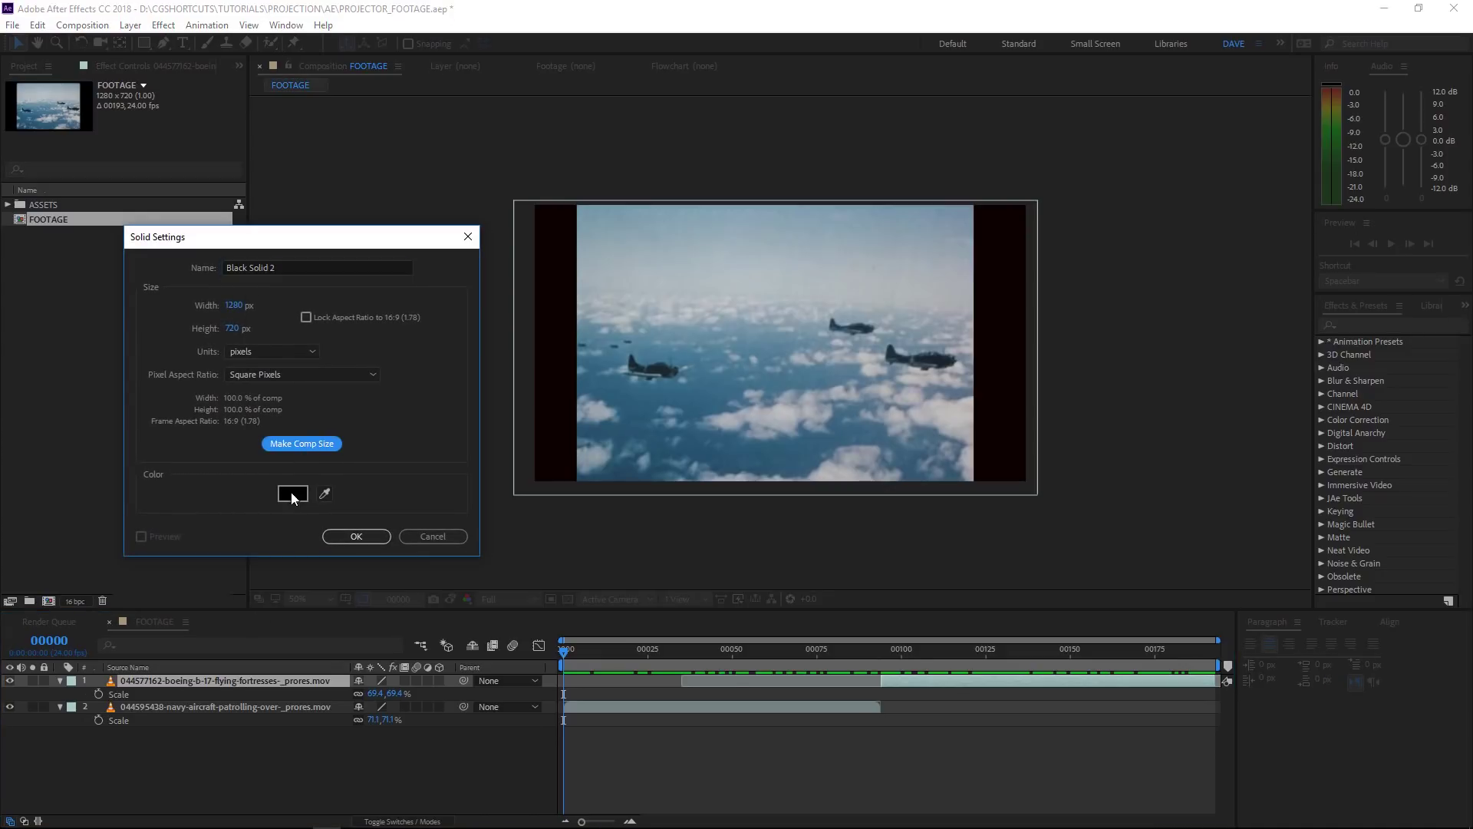
Add Black Solid 2 and draw a rounded rectangle mask framing the footage.
{"action": "left_click", "coordinate": [356, 537]}
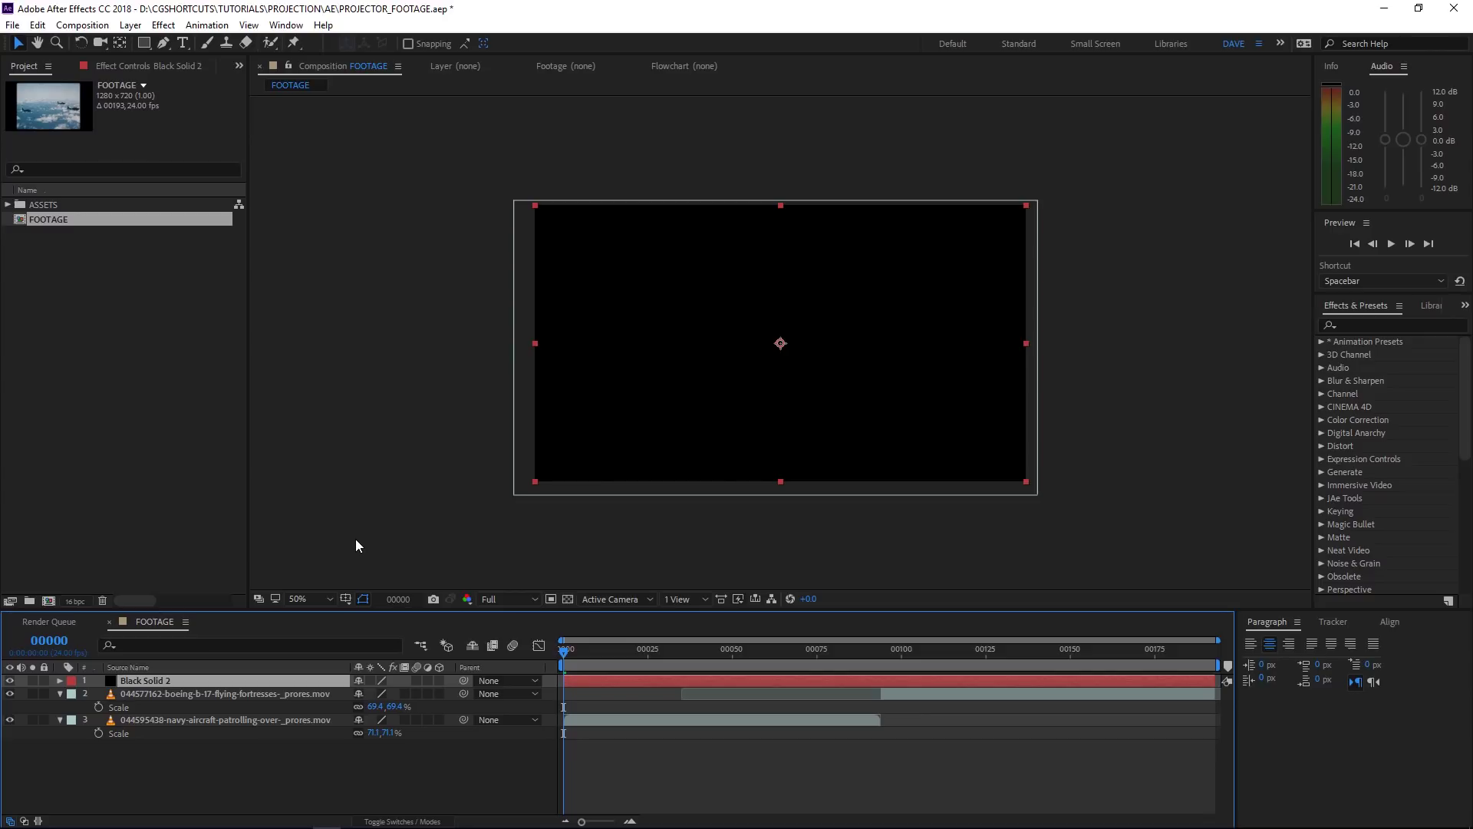
{"action": "left_click_drag", "start_coordinate": [144, 42], "coordinate": [213, 58]}
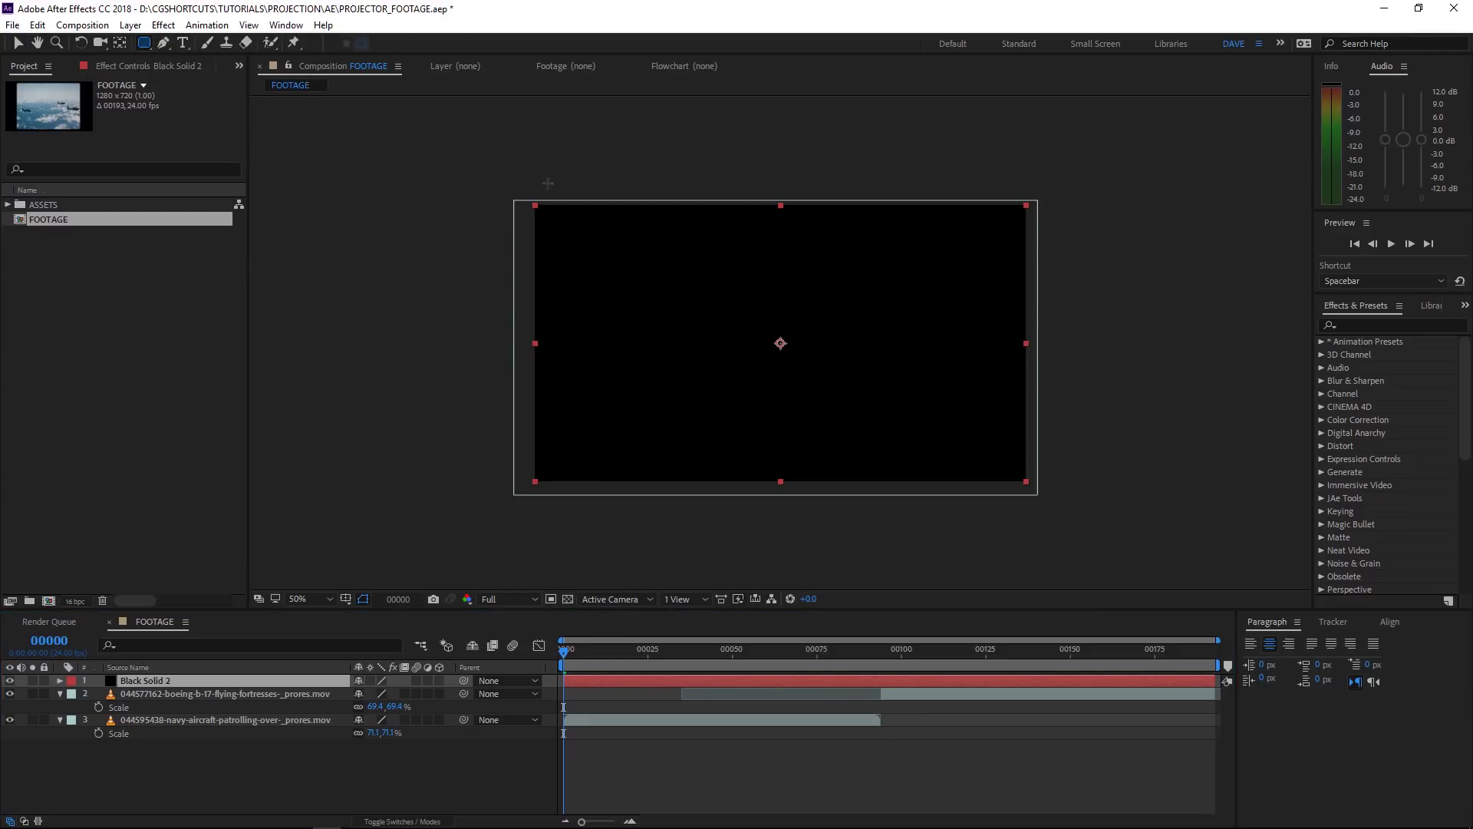
{"action": "mouse_move", "coordinate": [586, 220]}
{"action": "left_mouse_down"}
{"action": "mouse_move", "coordinate": [625, 285]}
{"action": "mouse_move", "coordinate": [618, 275]}
{"action": "mouse_move", "coordinate": [744, 384]}
{"action": "mouse_move", "coordinate": [964, 474]}
{"action": "left_mouse_up"}
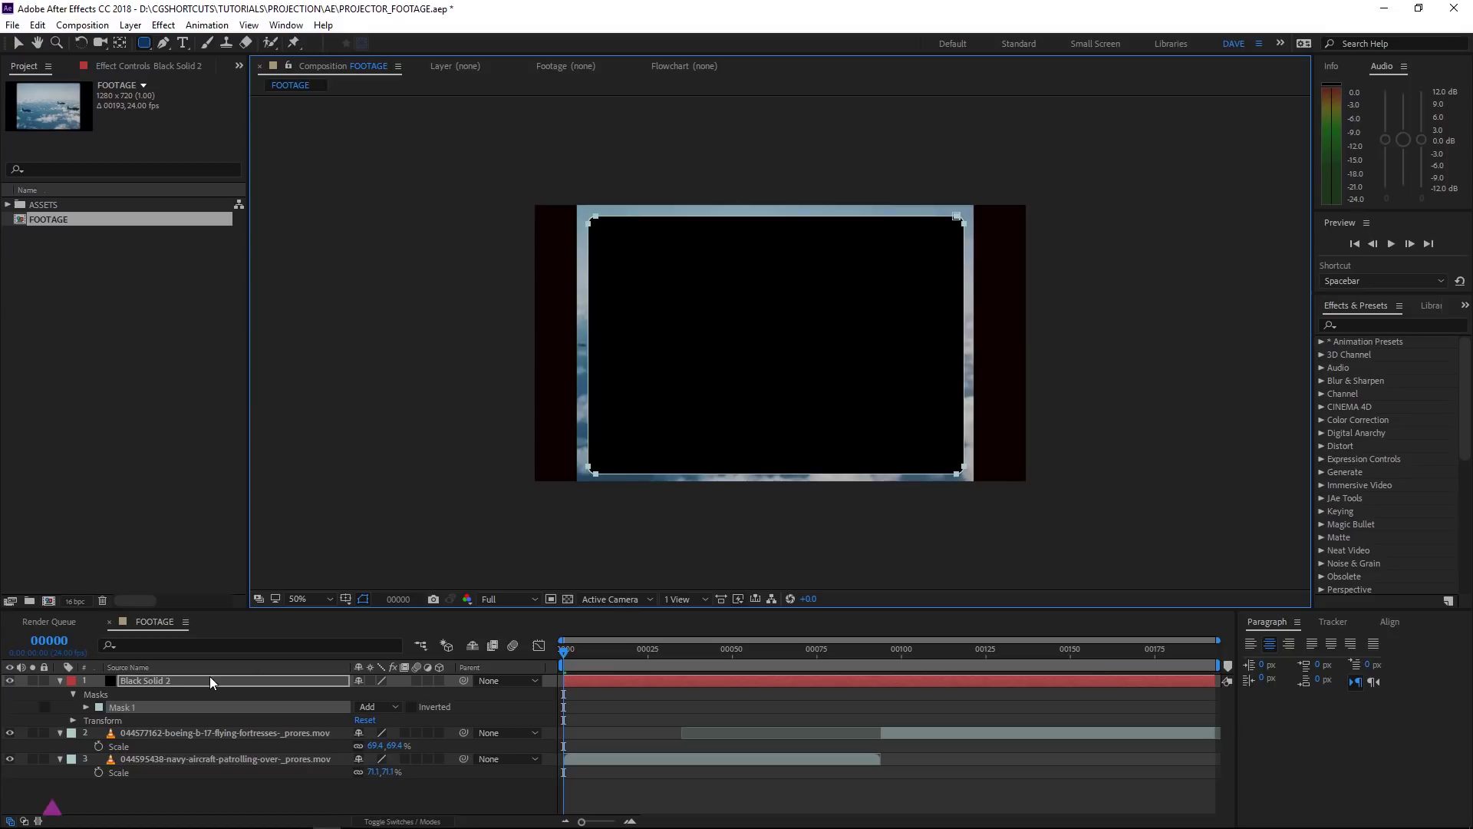
Feather the mask to 22 pixels, hide its outline, and preview the vignetted footage.
{"action": "key", "text": "m"}
{"action": "key", "text": "m"}
{"action": "key", "text": "m"}
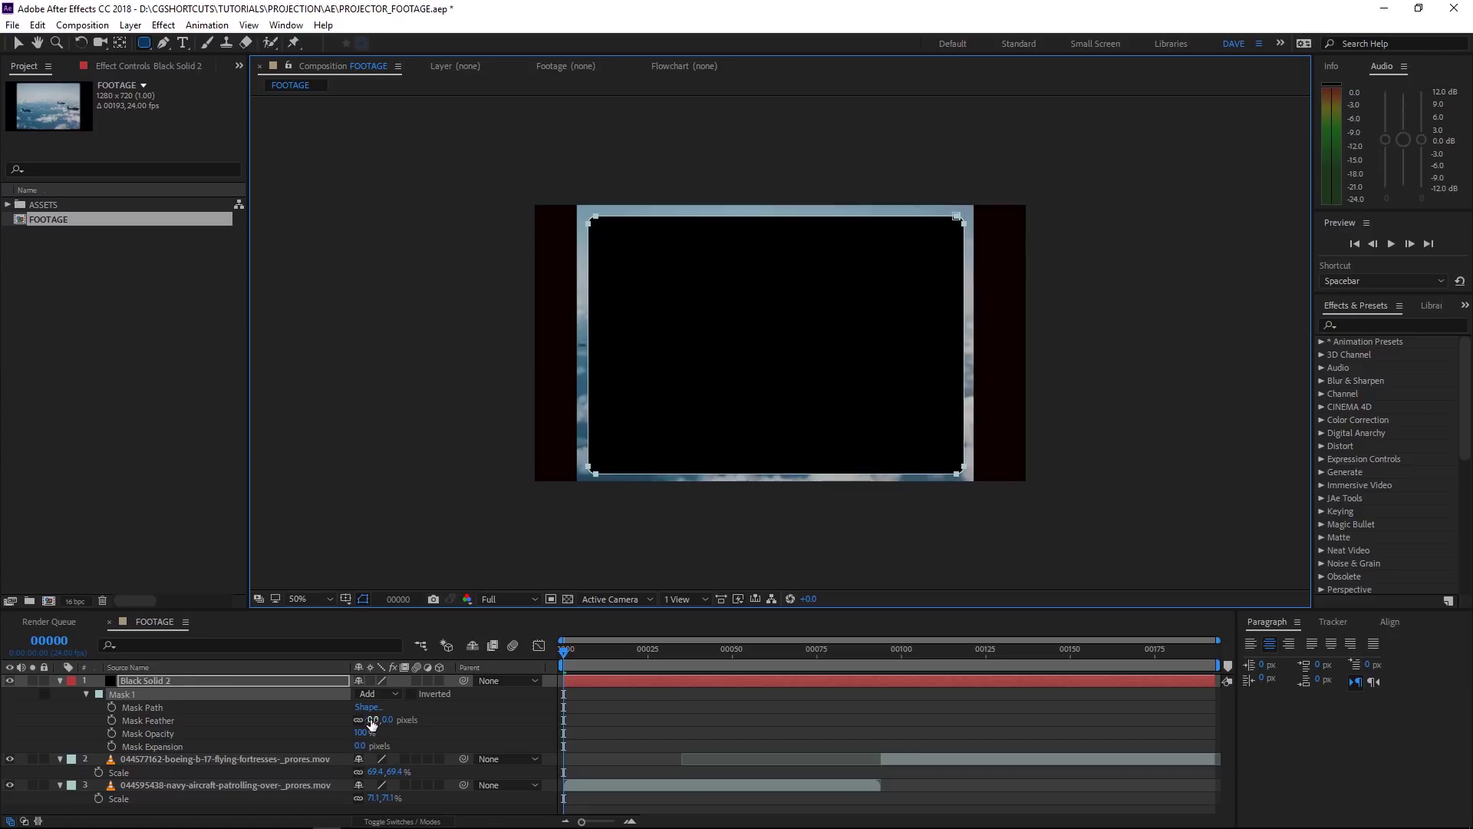
{"action": "left_click_drag", "start_coordinate": [373, 720], "coordinate": [388, 719]}
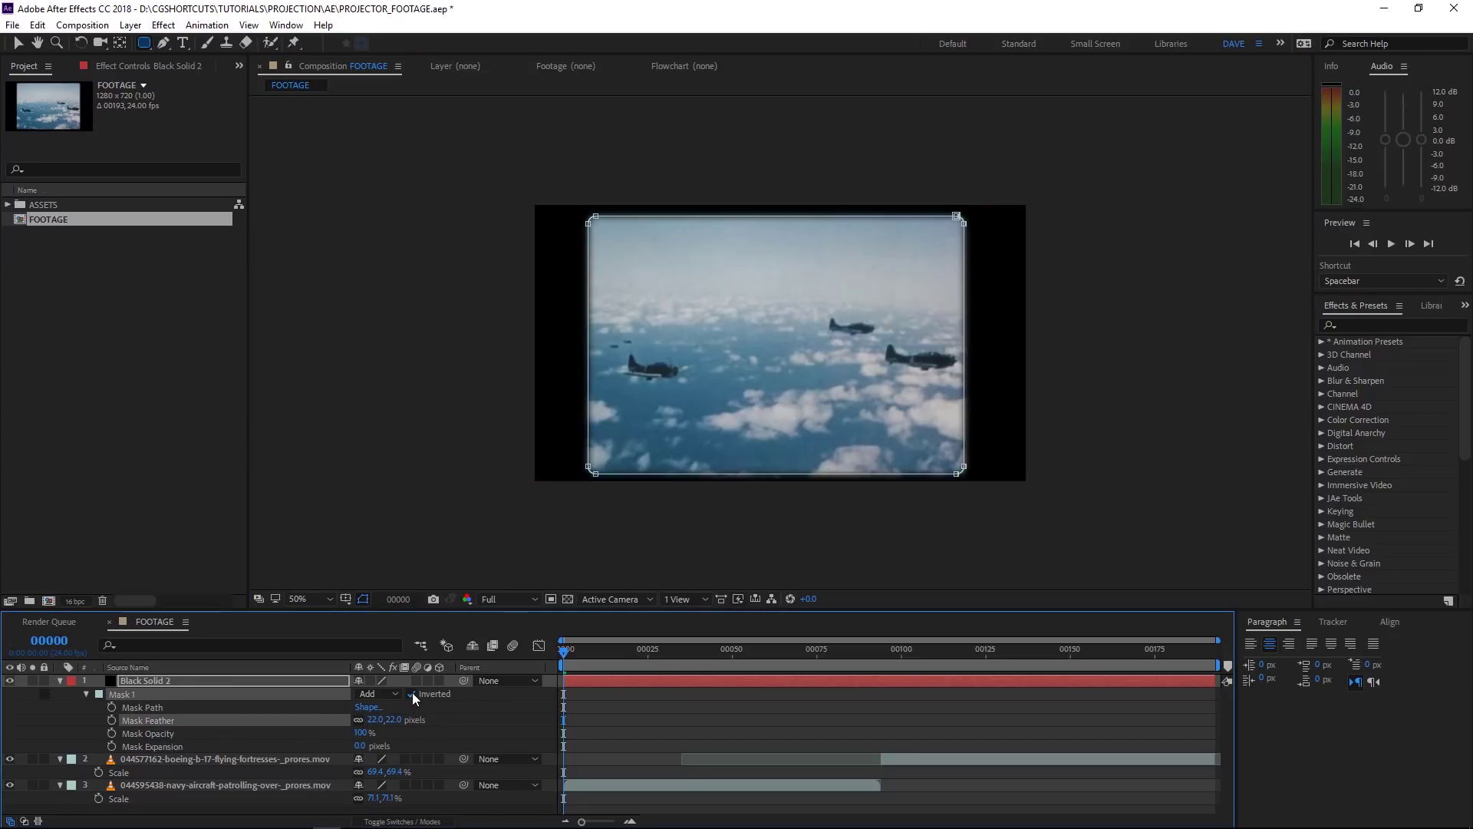
{"action": "key", "text": "ctrl+shift+h"}
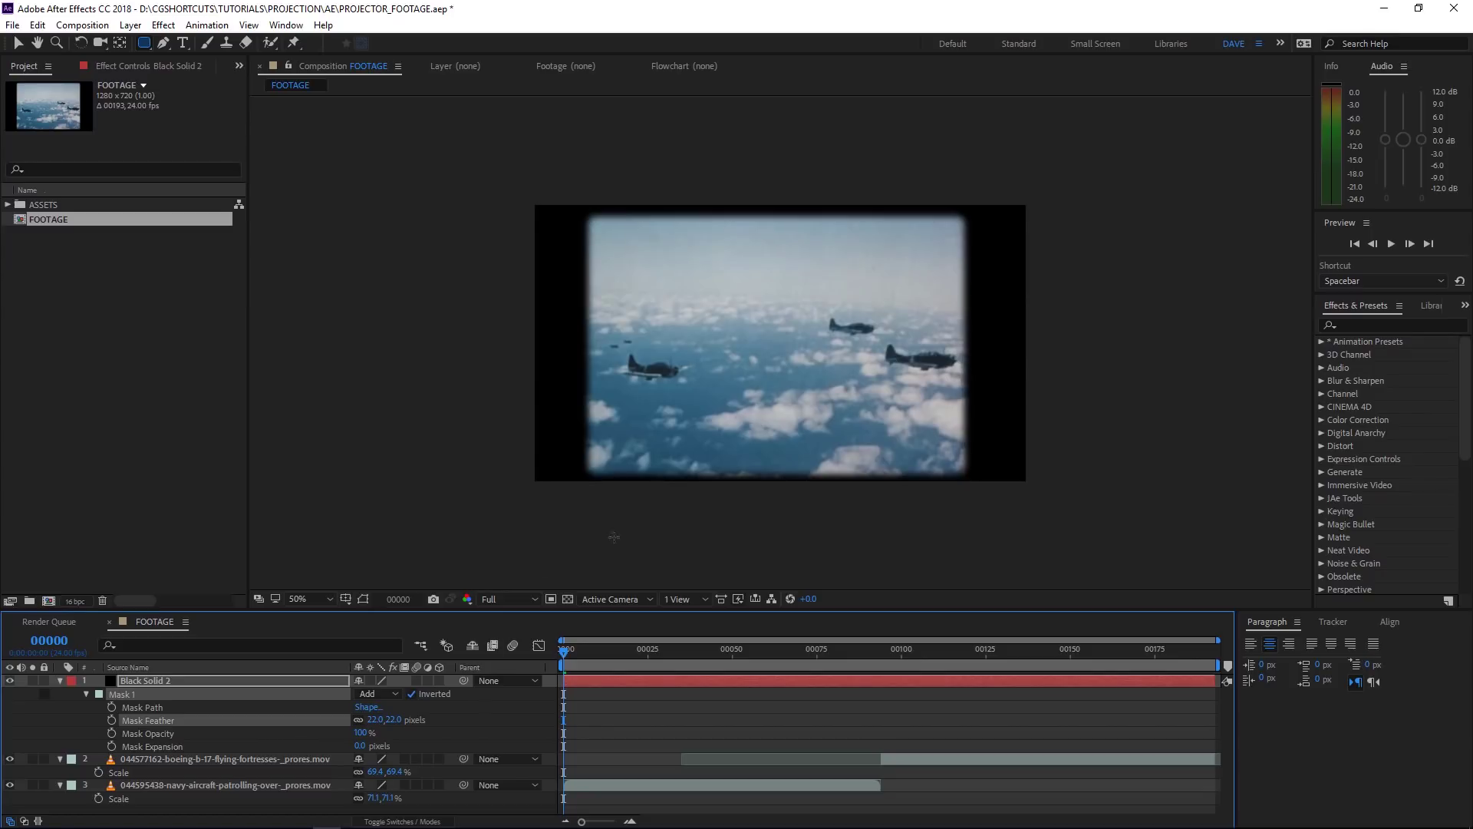
{"action": "left_click_drag", "start_coordinate": [655, 652], "coordinate": [1249, 666]}
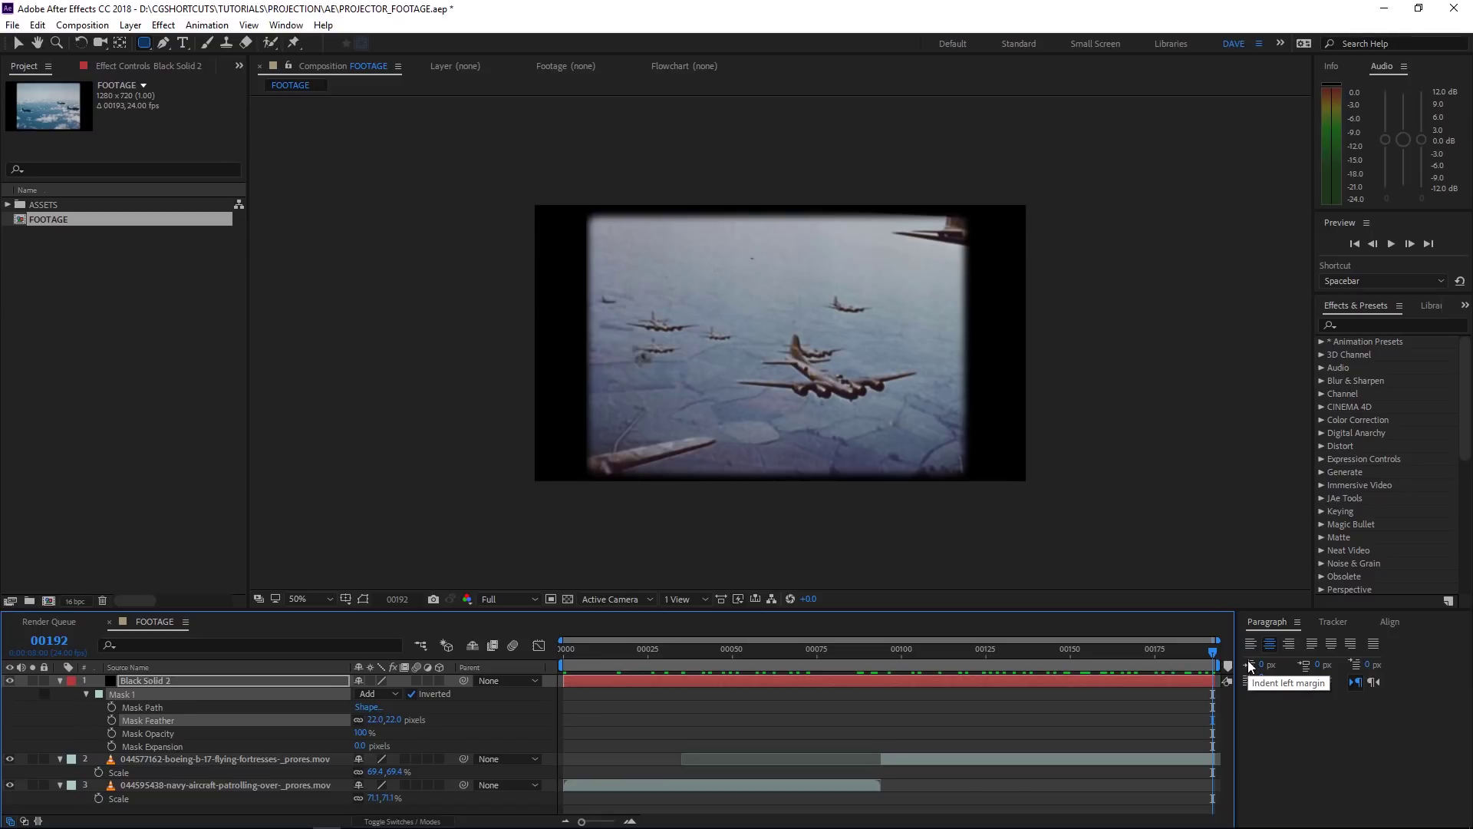
Queue the FOOTAGE comp as a JPEG Sequence render and choose its output location.
{"action": "key", "text": "ctrl+m"}
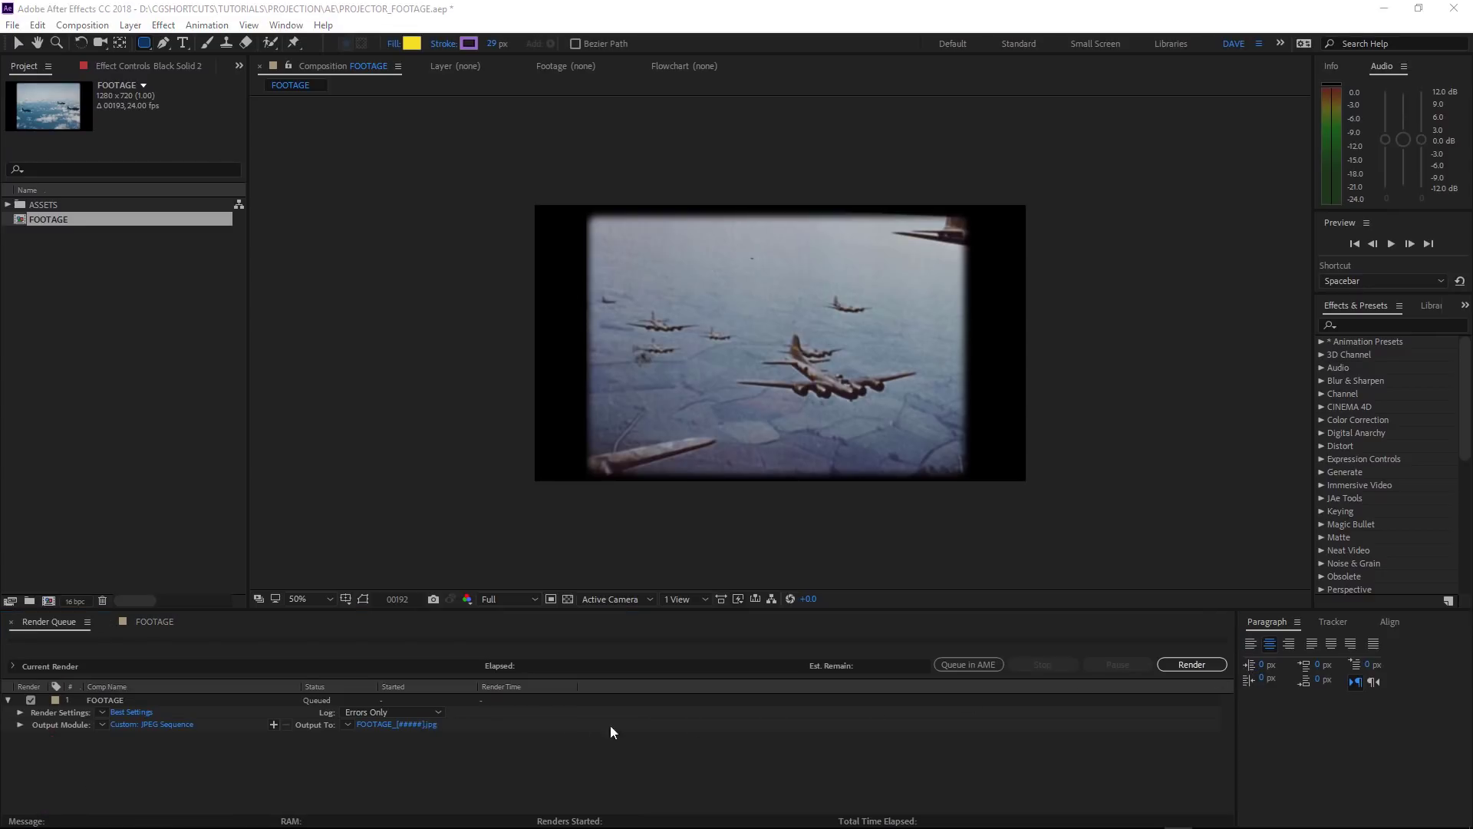
{"action": "left_click", "coordinate": [126, 725]}
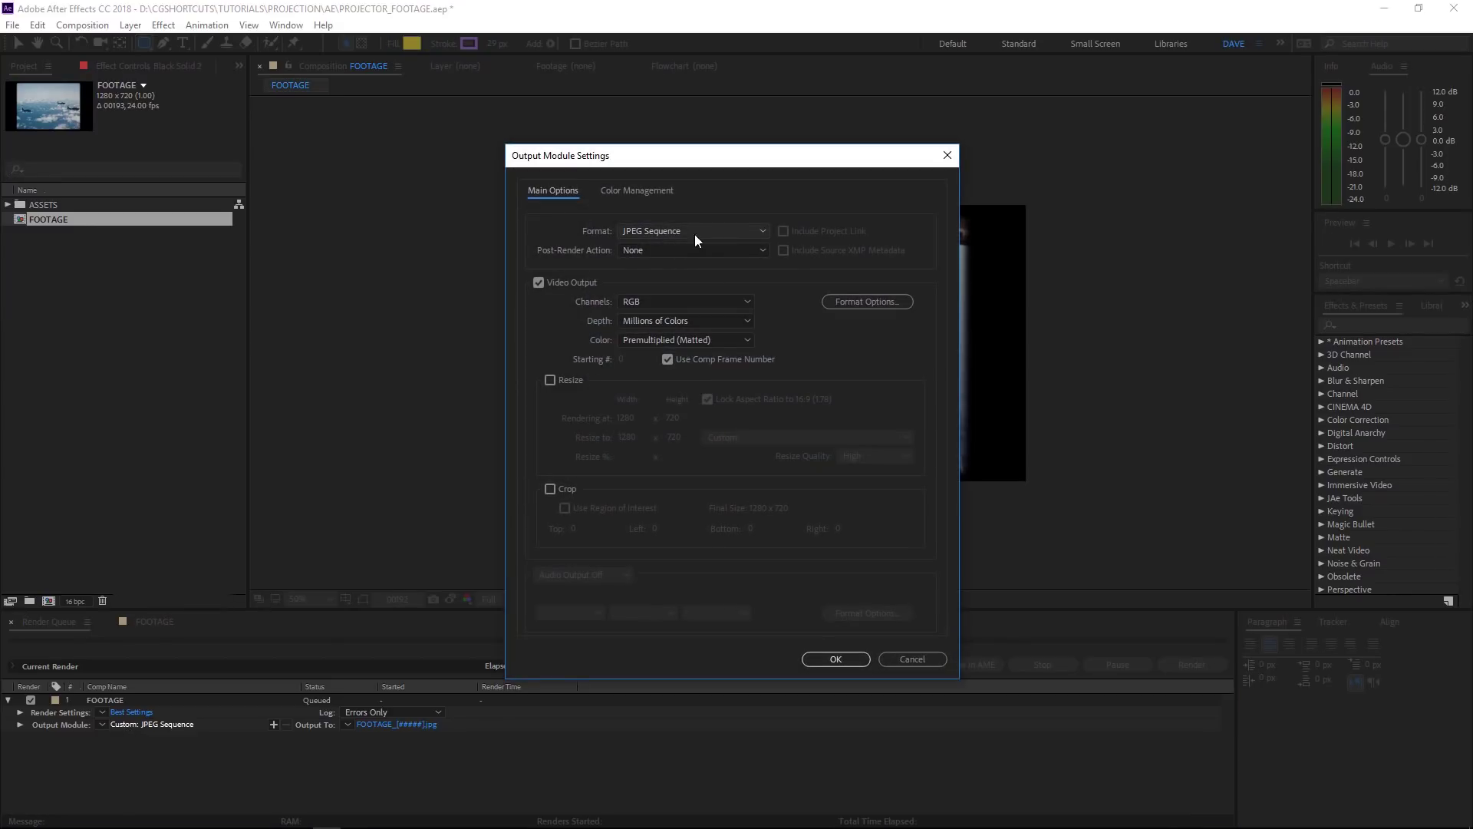
{"action": "left_click", "coordinate": [864, 304]}
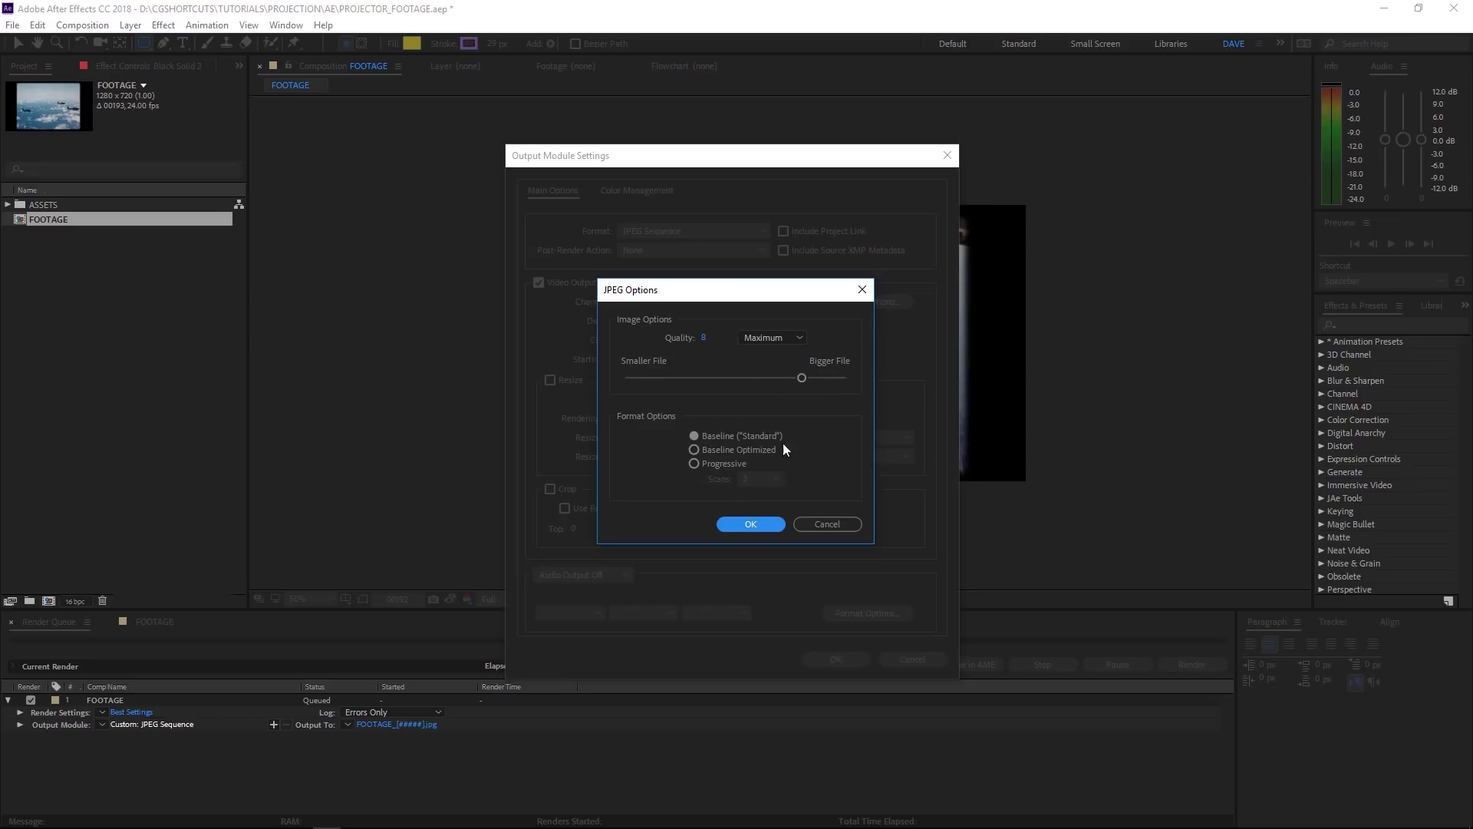
{"action": "left_click", "coordinate": [821, 527]}
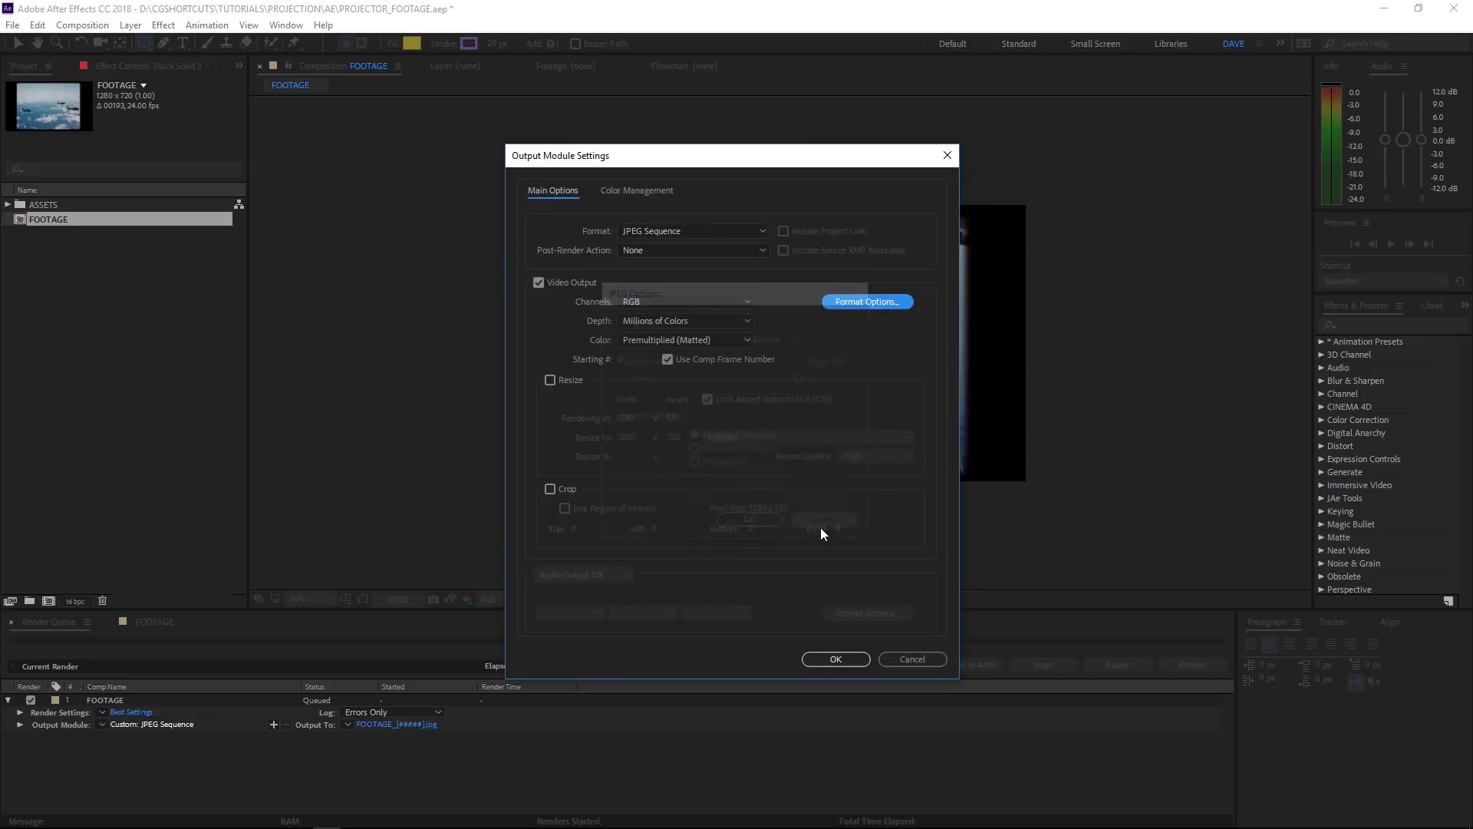
{"action": "left_click", "coordinate": [908, 659]}
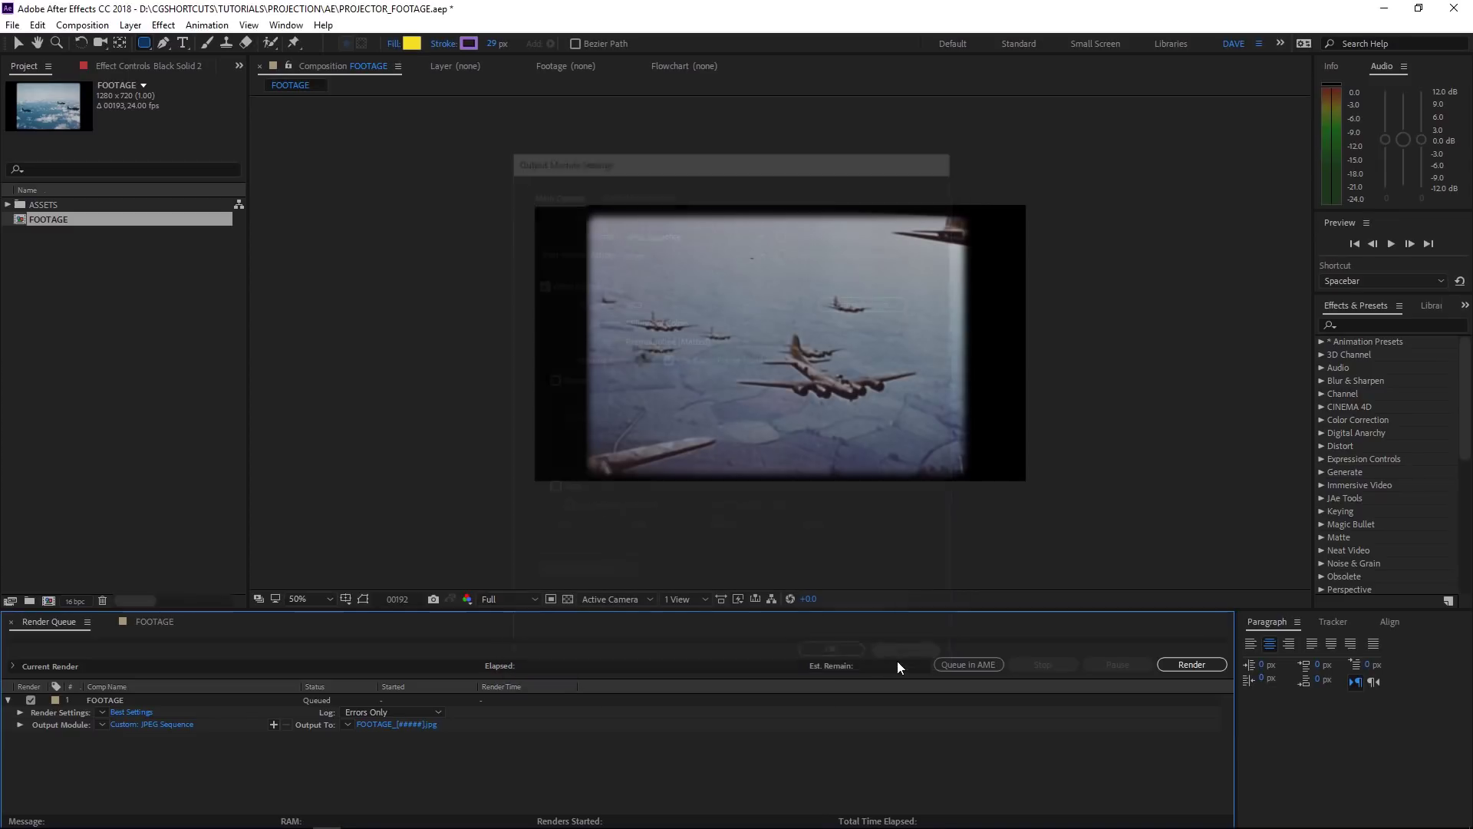
{"action": "left_click", "coordinate": [402, 725]}
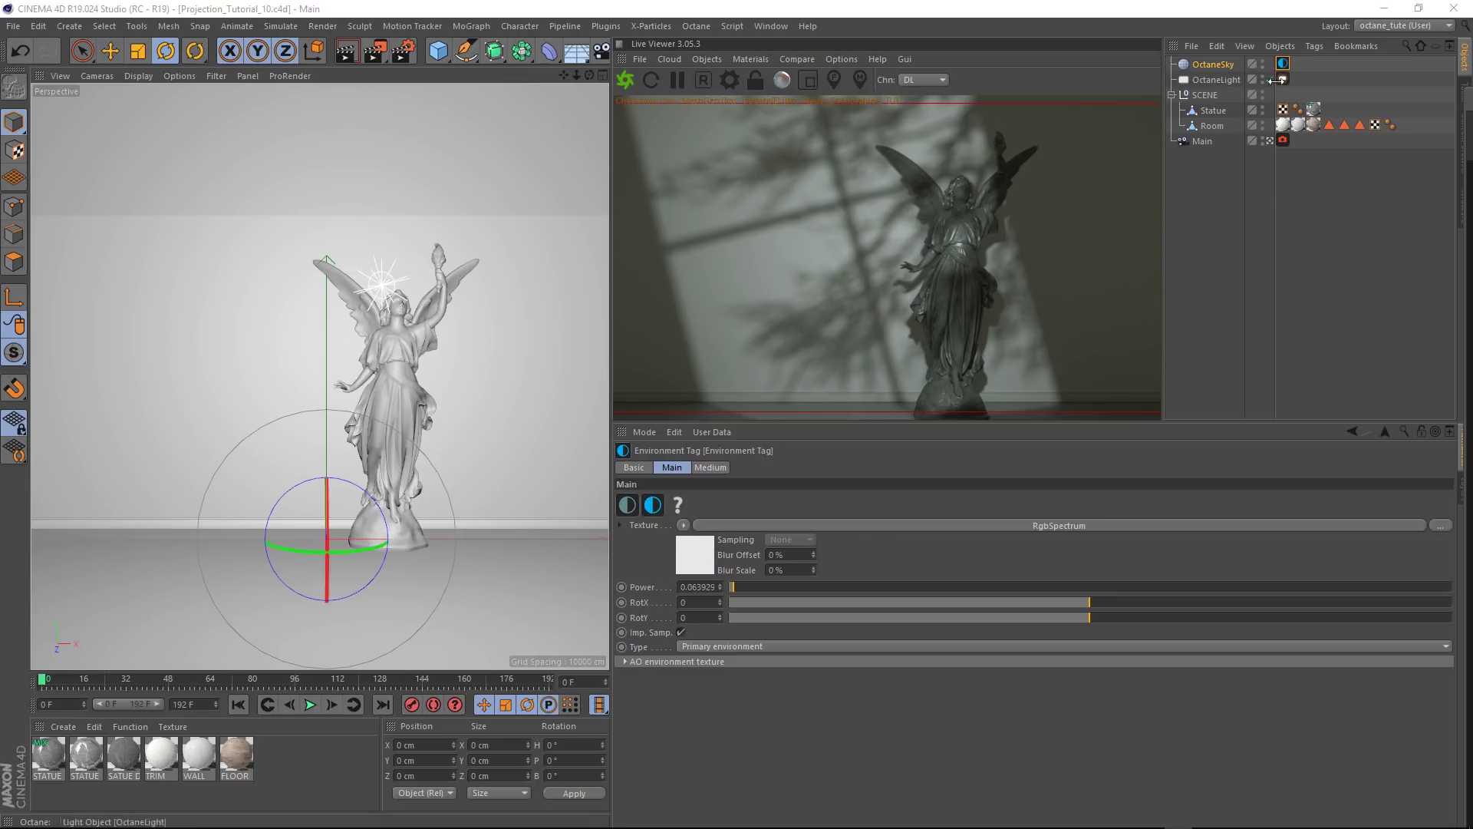
Load footage_00000.jpg into the Octane light's Distribution ImageTexture in place of window_tree.jpg.
{"action": "left_click", "coordinate": [1282, 79]}
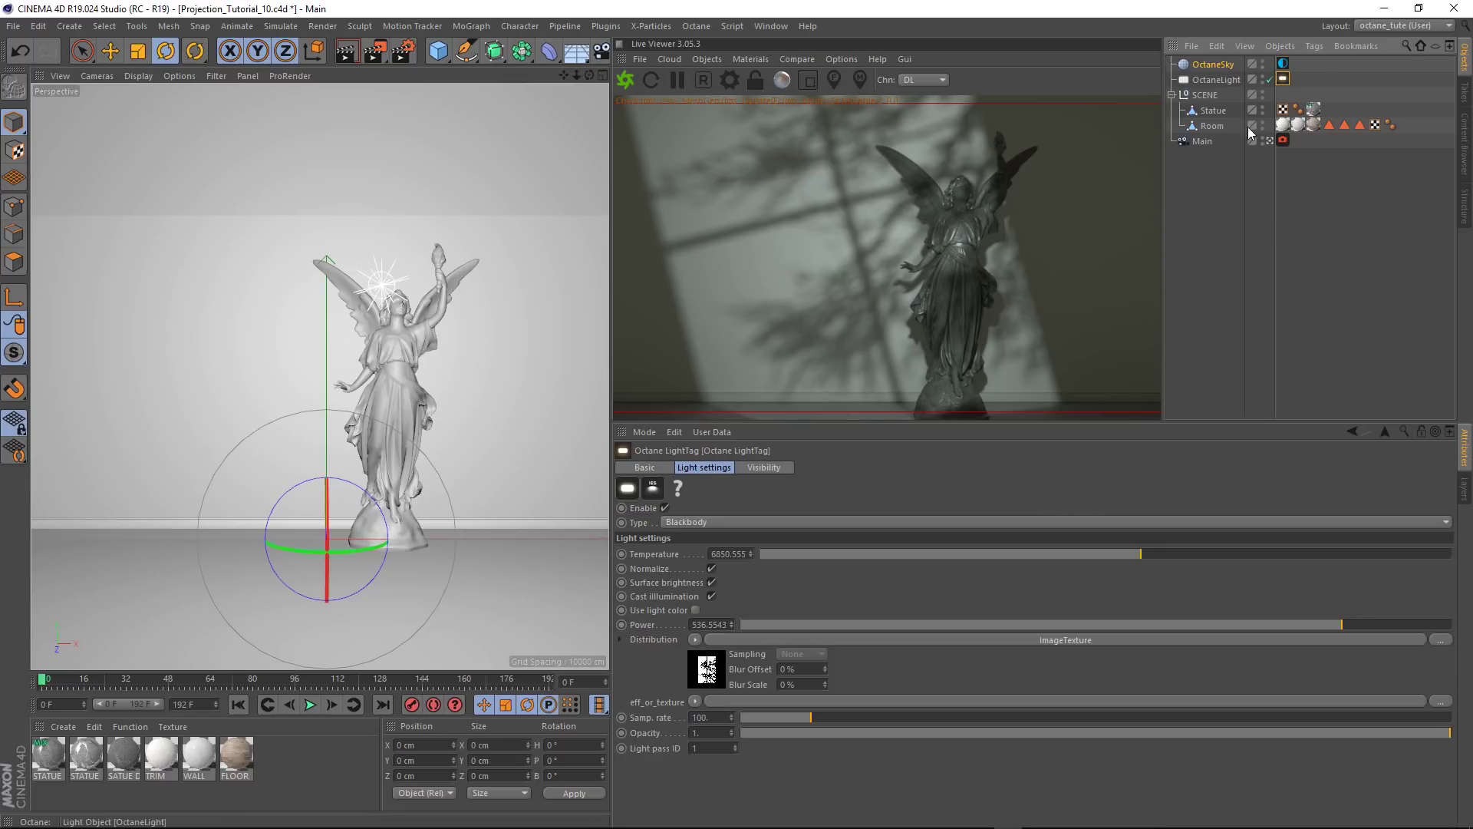
{"action": "left_click", "coordinate": [1058, 640]}
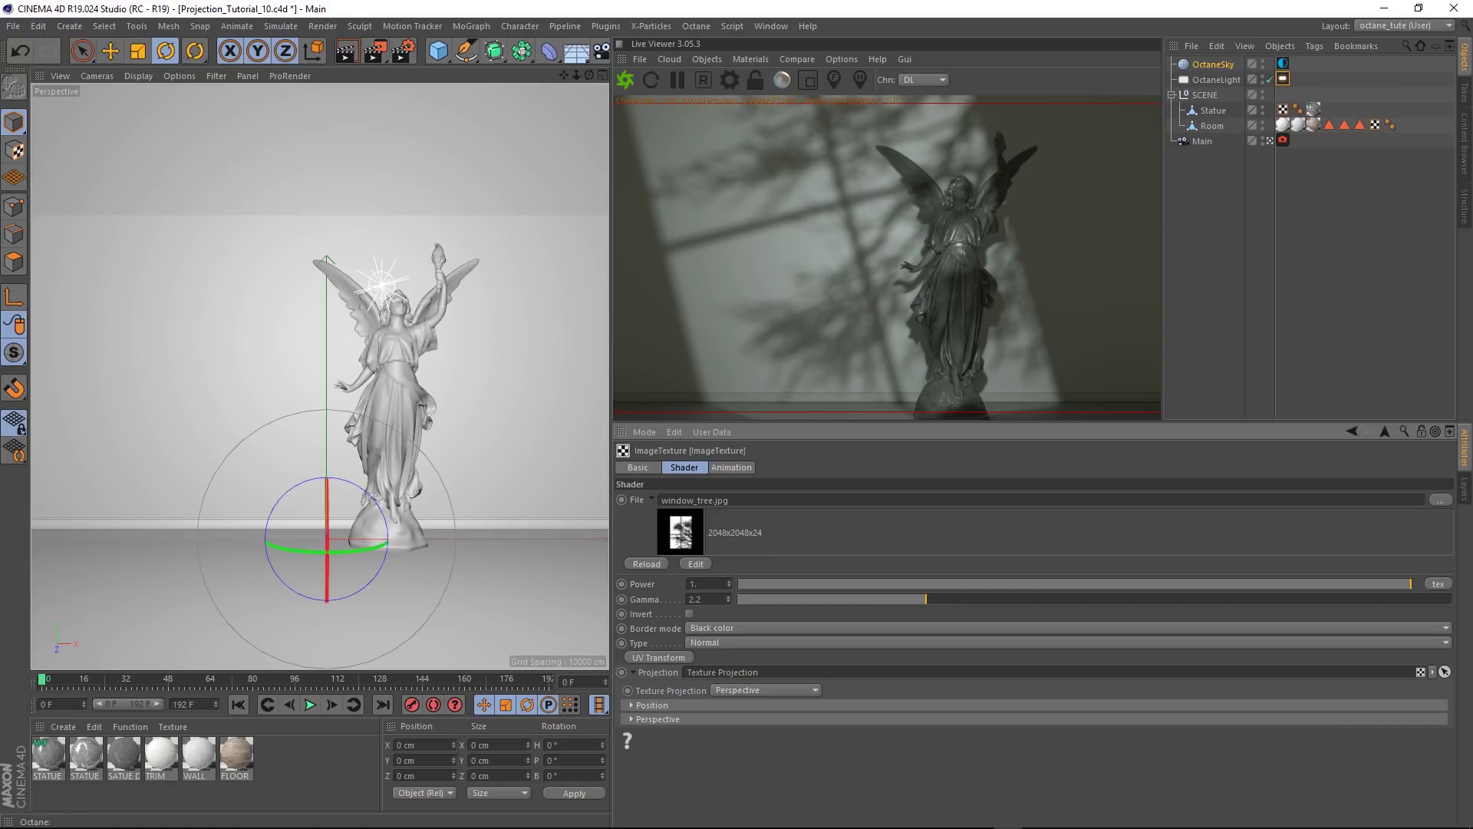
{"action": "left_click_drag", "start_coordinate": [1472, 368], "coordinate": [748, 503]}
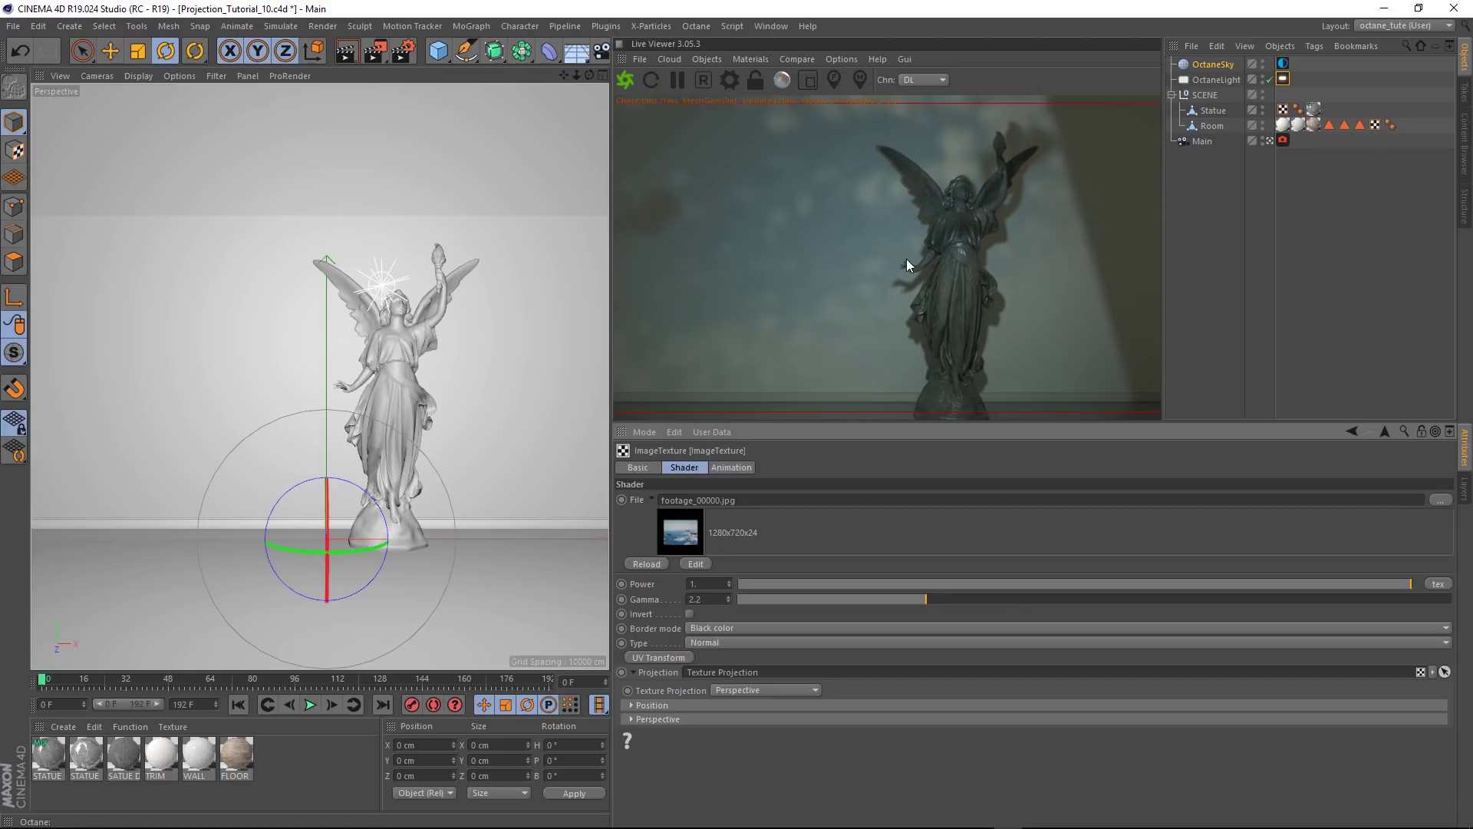
Set the Octane light's H, P and B rotation to 0 in the Coord. tab.
{"action": "left_click", "coordinate": [1270, 142]}
{"action": "left_click", "coordinate": [1270, 141]}
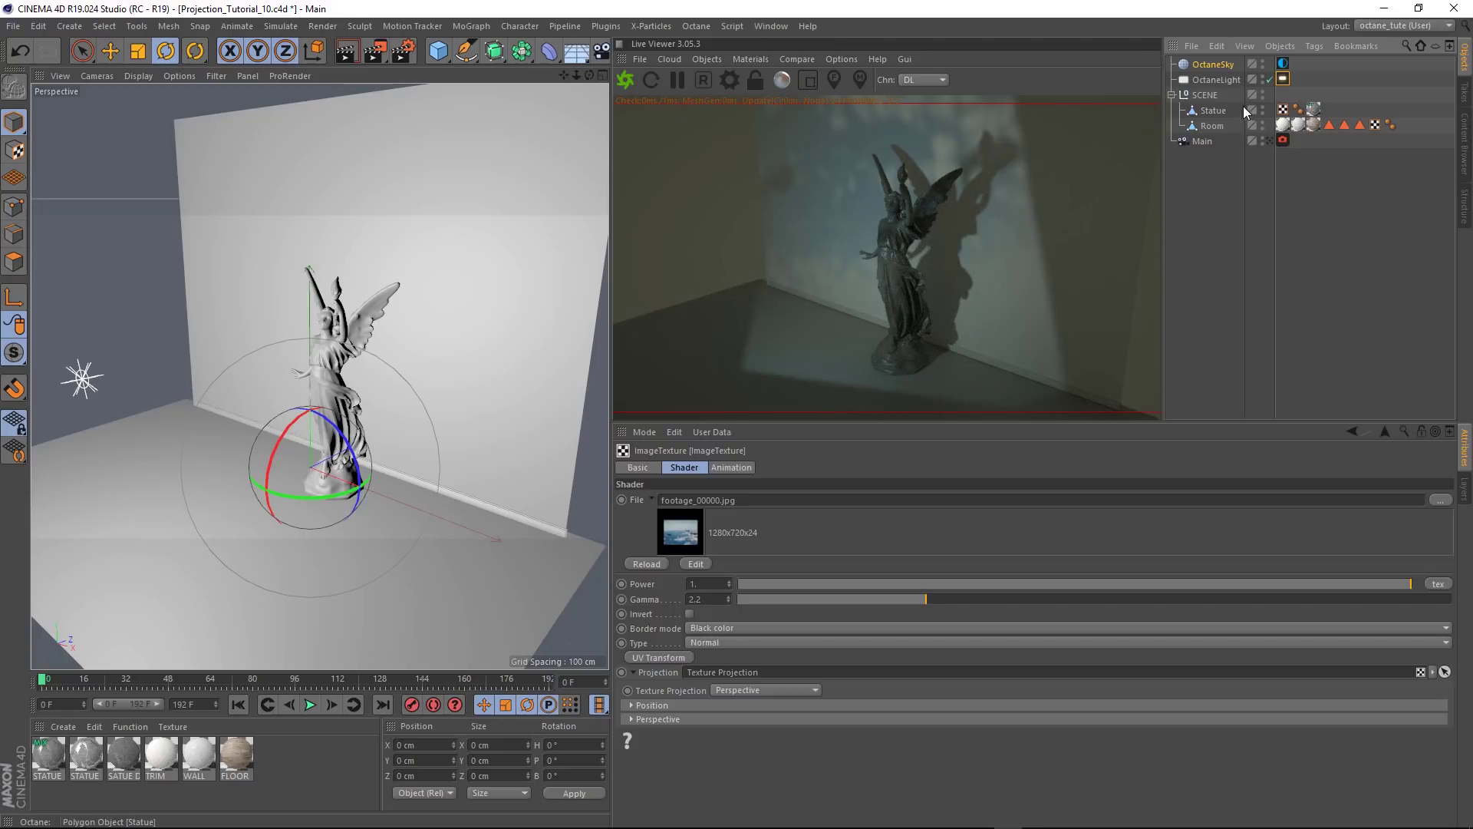
{"action": "left_click", "coordinate": [1223, 81]}
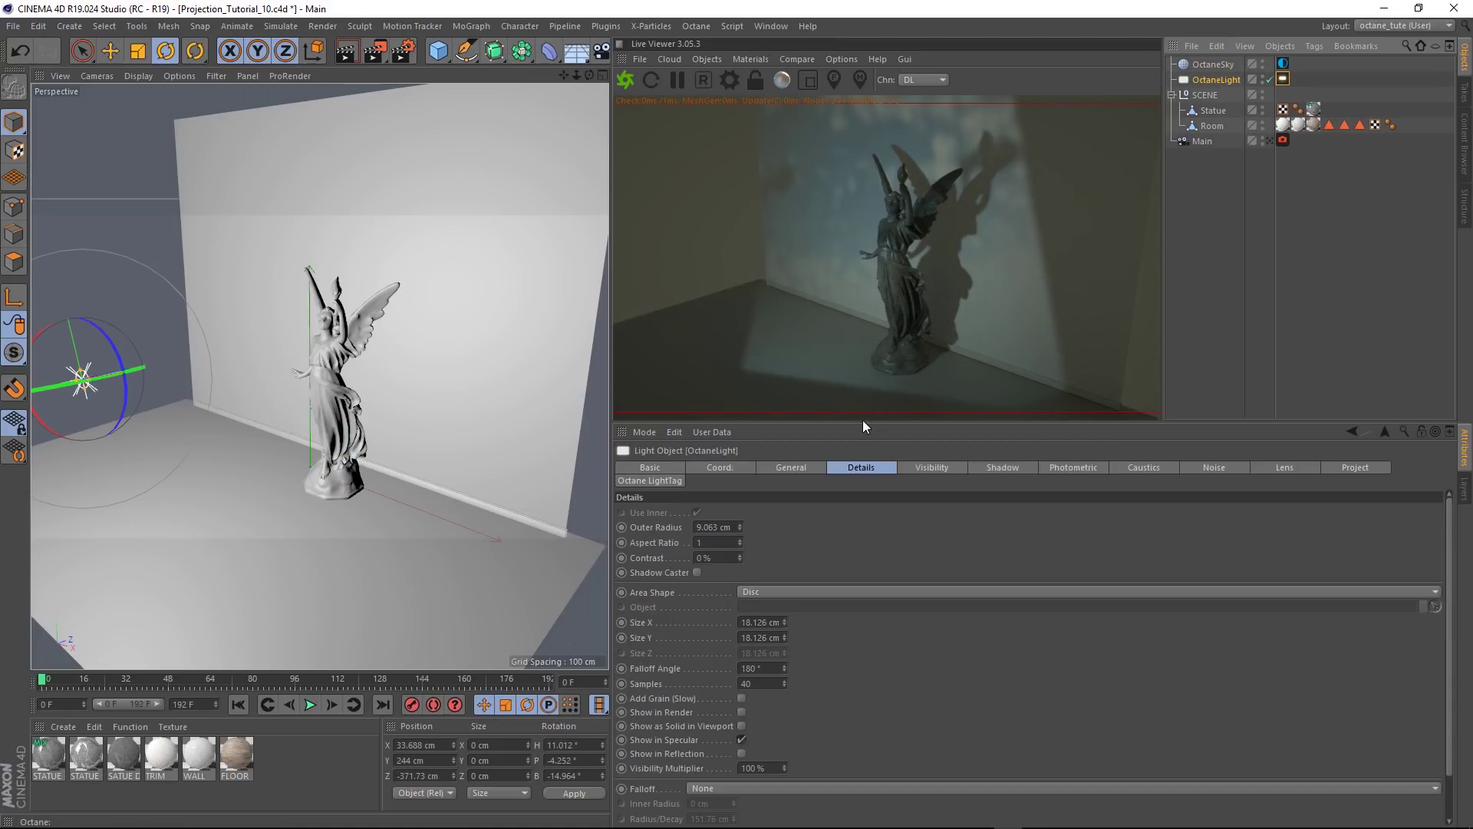
{"action": "left_click", "coordinate": [788, 468]}
{"action": "left_click", "coordinate": [743, 470]}
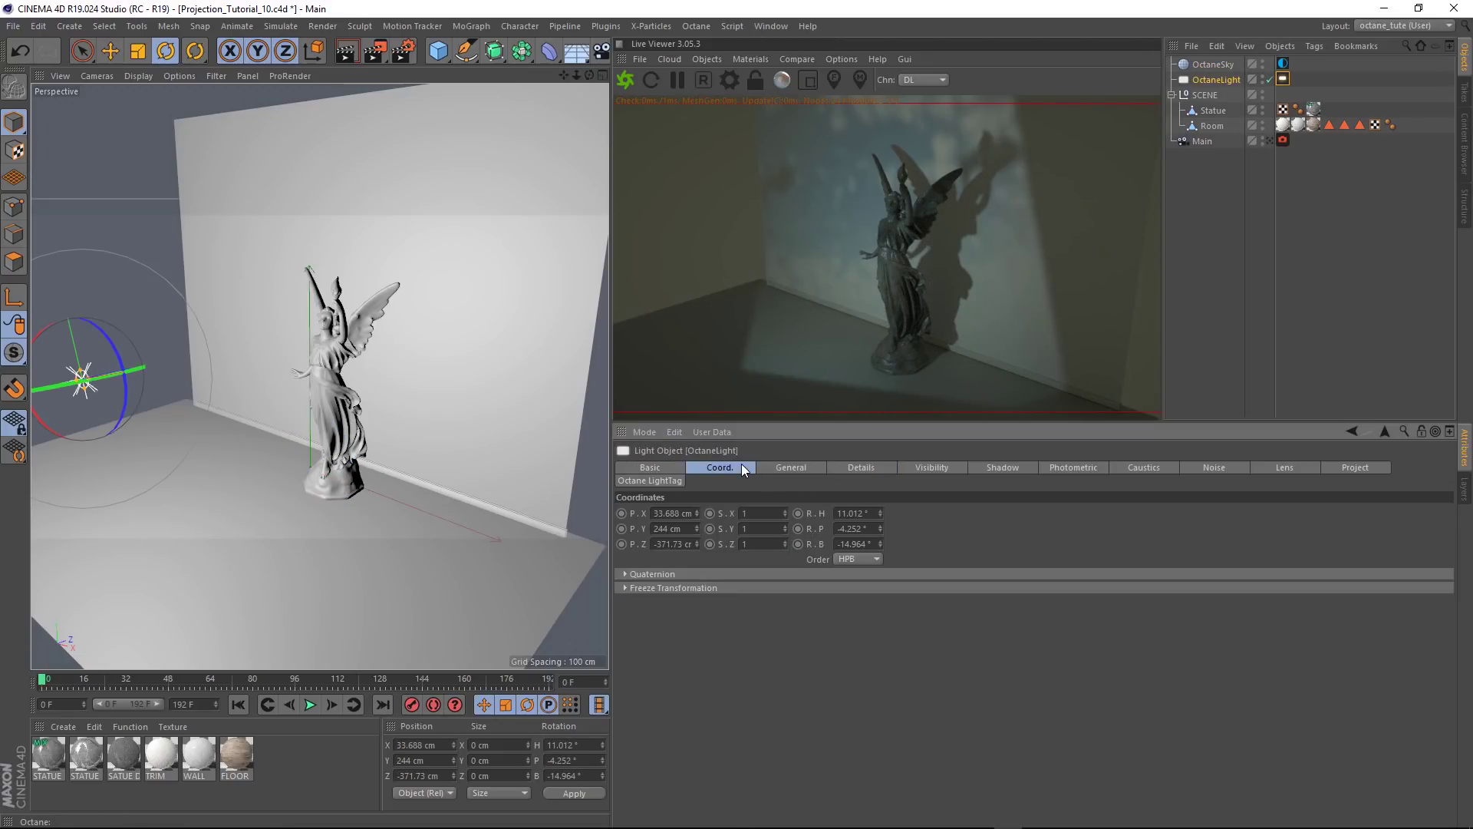
{"action": "left_click_drag", "start_coordinate": [858, 513], "coordinate": [856, 544]}
{"action": "type", "text": "0"}
{"action": "key", "text": "Return"}
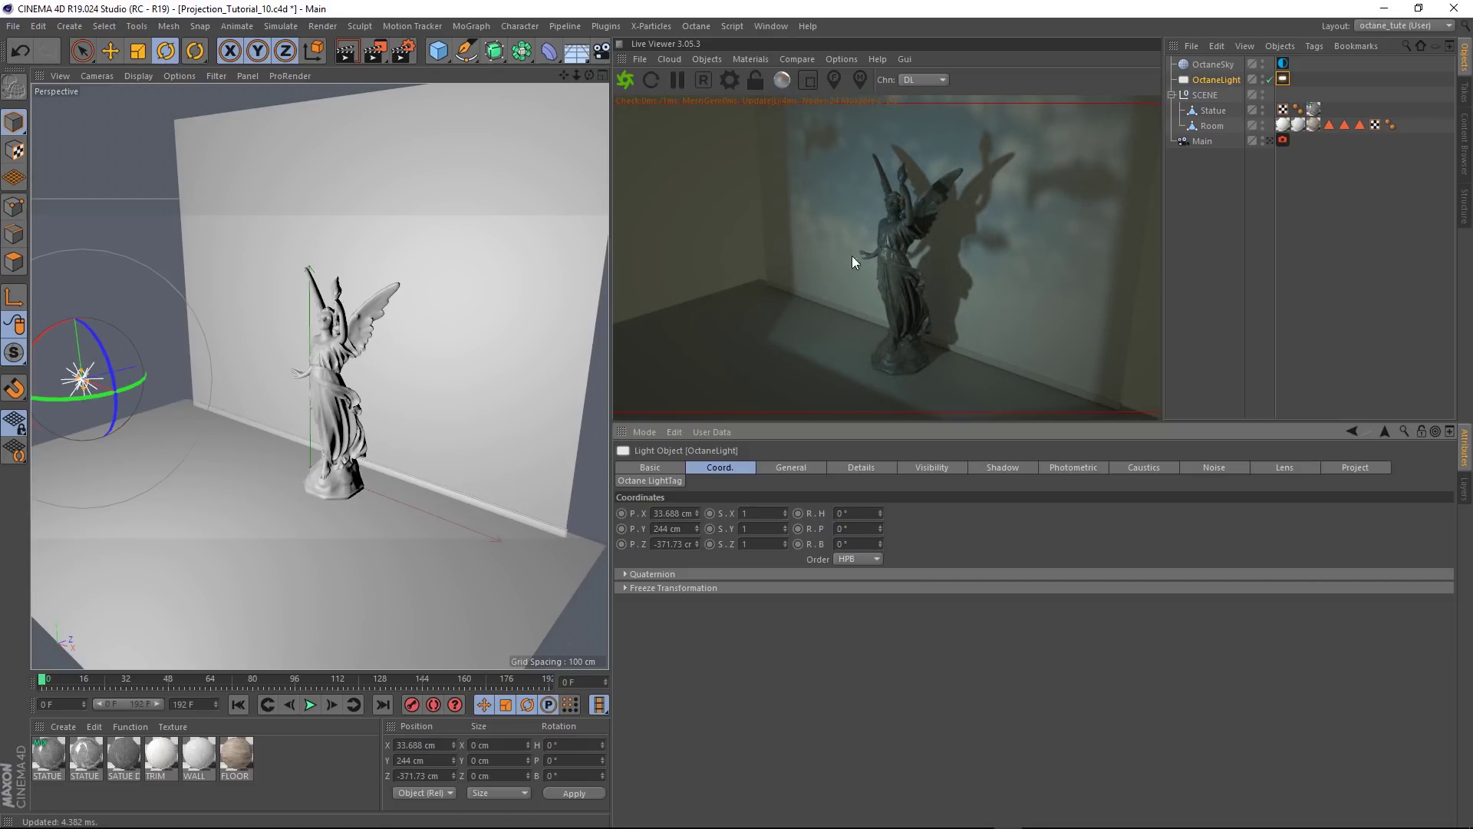
Move the light closer to the statue, to Z -163, and switch off OctaneSky.
{"action": "left_click", "coordinate": [111, 51]}
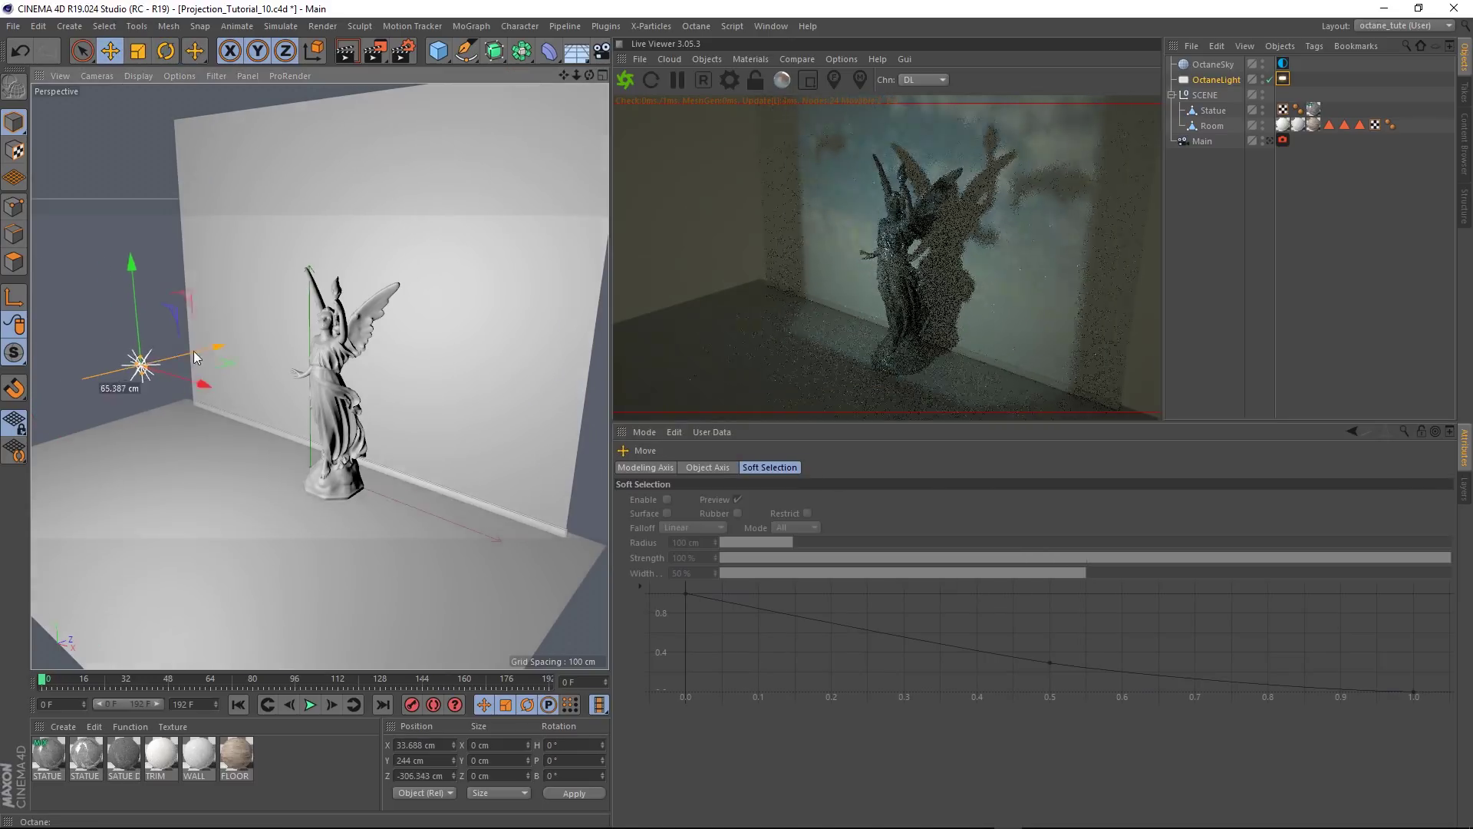
{"action": "left_click_drag", "start_coordinate": [179, 376], "coordinate": [282, 366]}
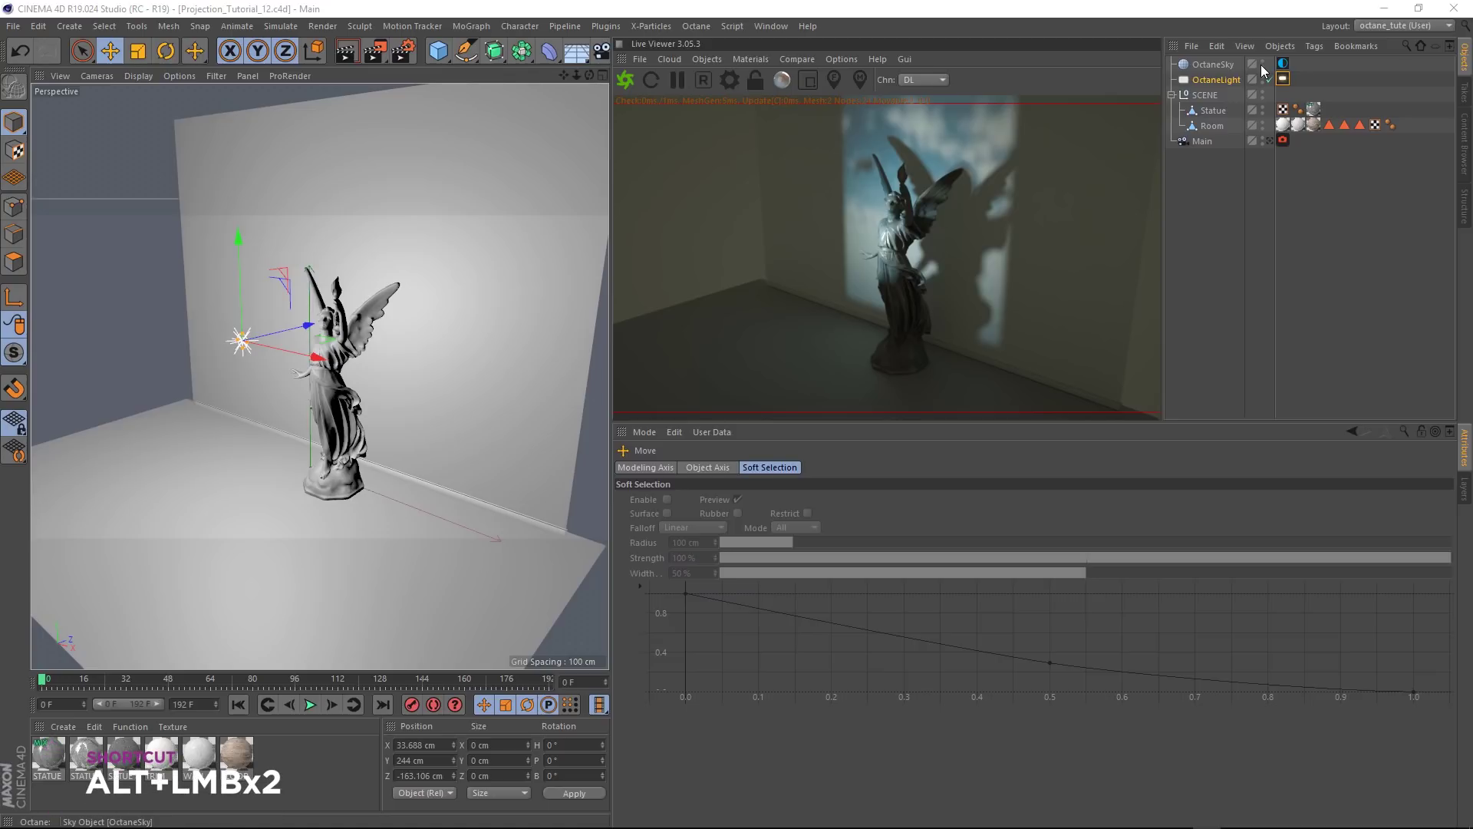
{"action": "double_click", "coordinate": [1263, 67], "text": "alt"}
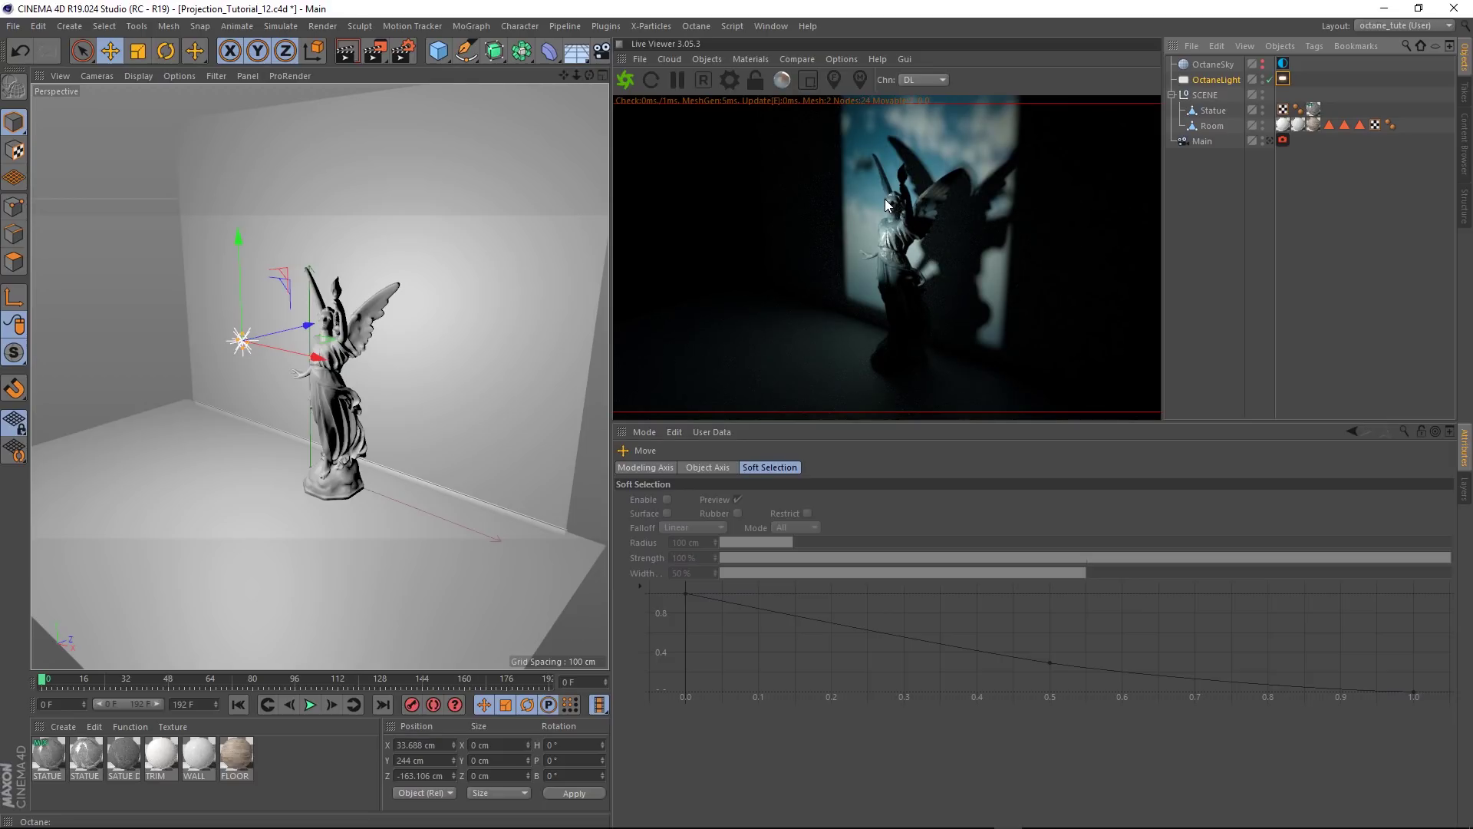
Set the Octane light's Outer Radius to 1 cm.
{"action": "left_click", "coordinate": [1217, 79]}
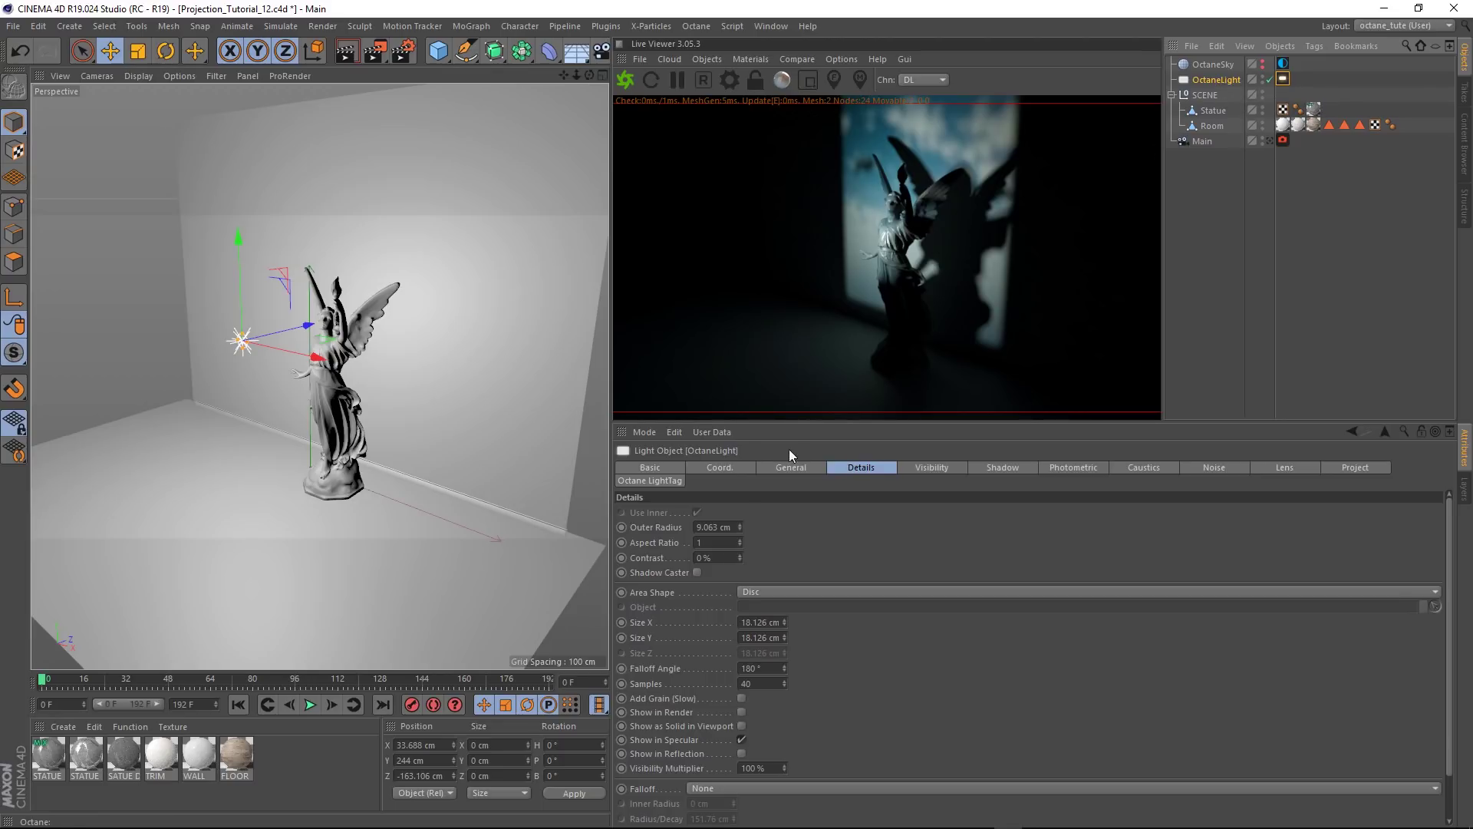
{"action": "left_click", "coordinate": [692, 526]}
{"action": "type", "text": "1"}
{"action": "key", "text": "Return"}
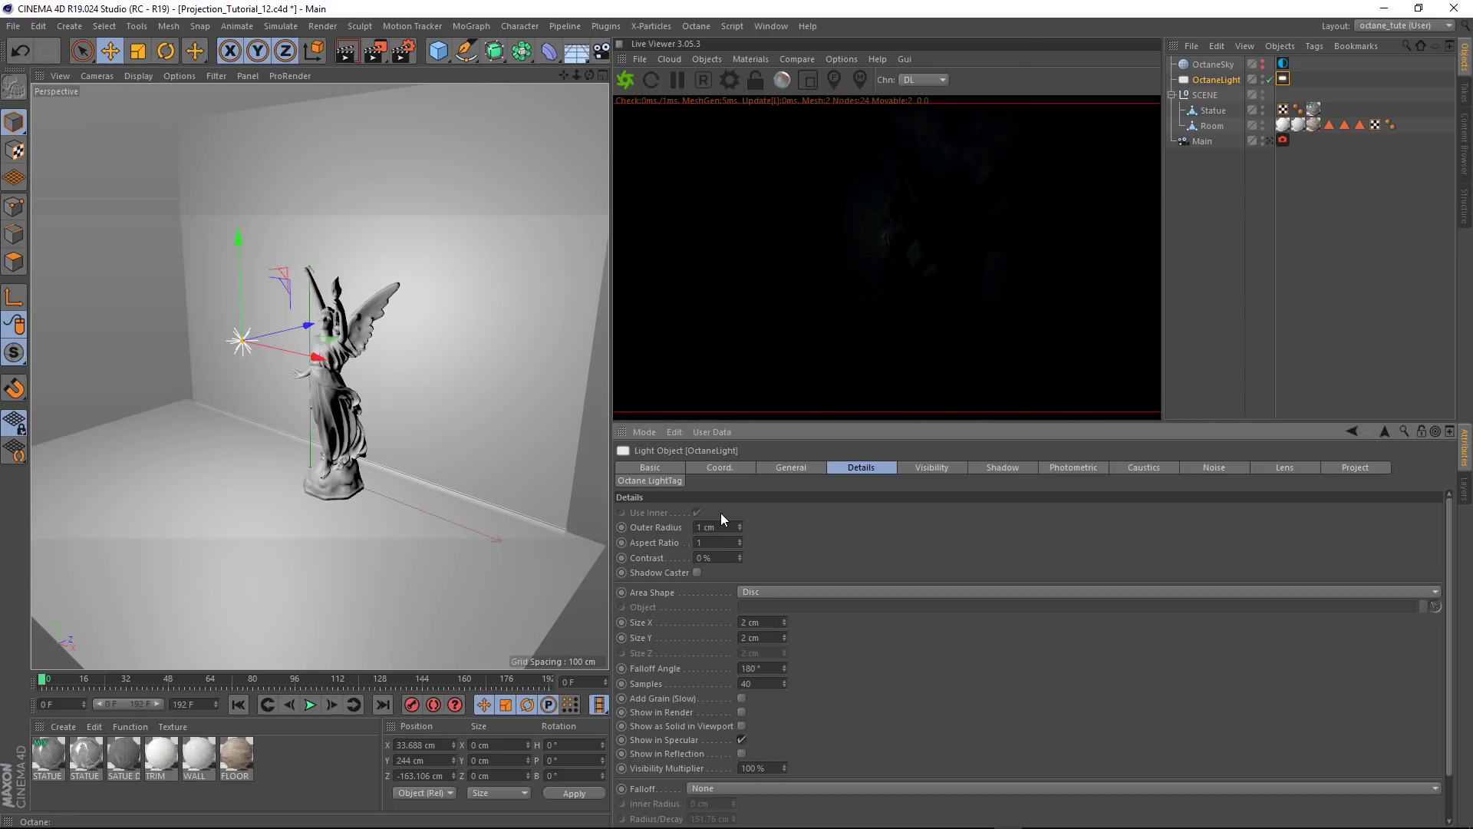
Raise the Octane LightTag's Power to 50000.
{"action": "left_click", "coordinate": [661, 481]}
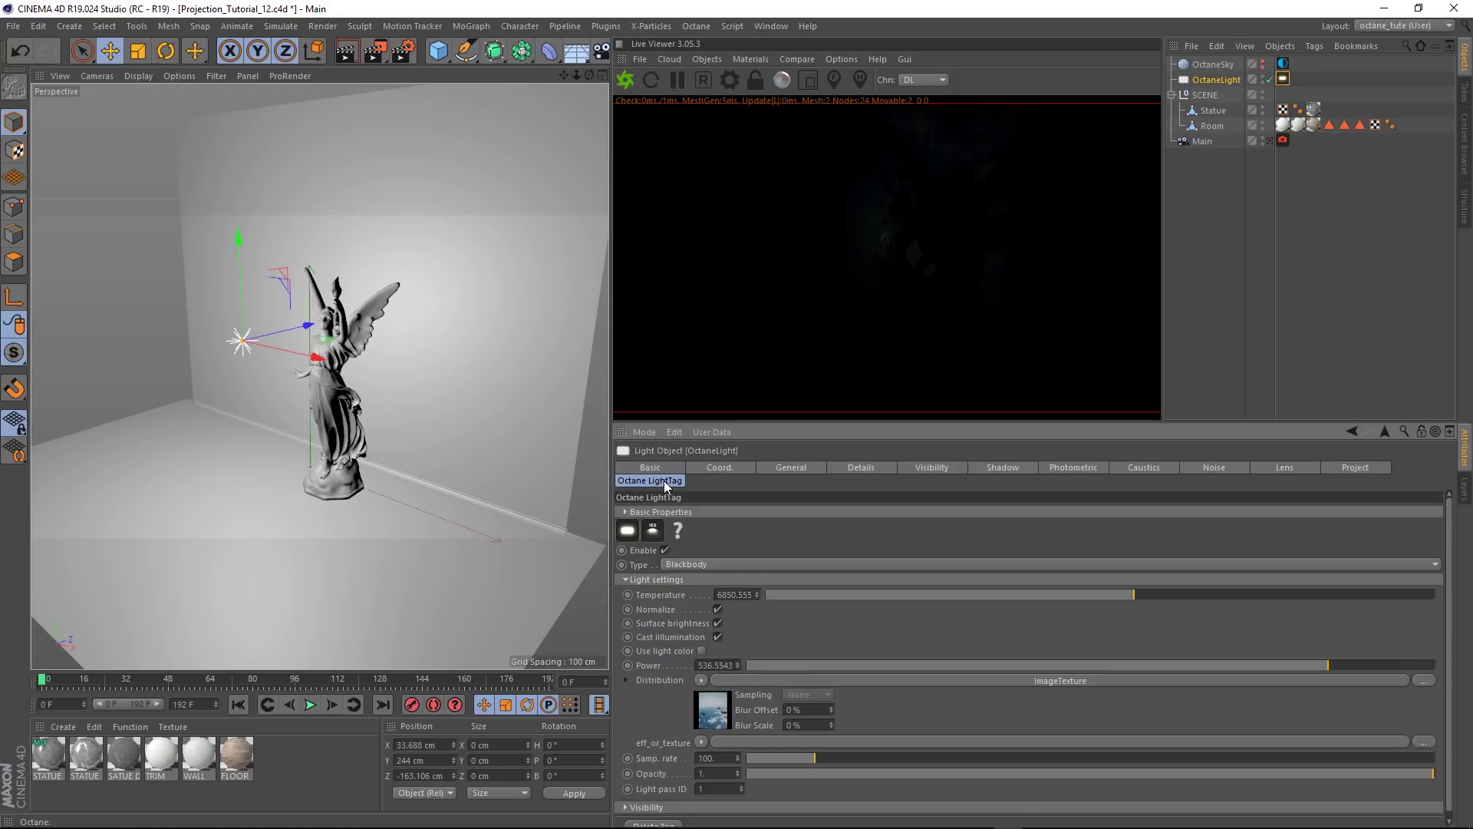
{"action": "left_click", "coordinate": [709, 666]}
{"action": "type", "text": "50000"}
{"action": "key", "text": "Return"}
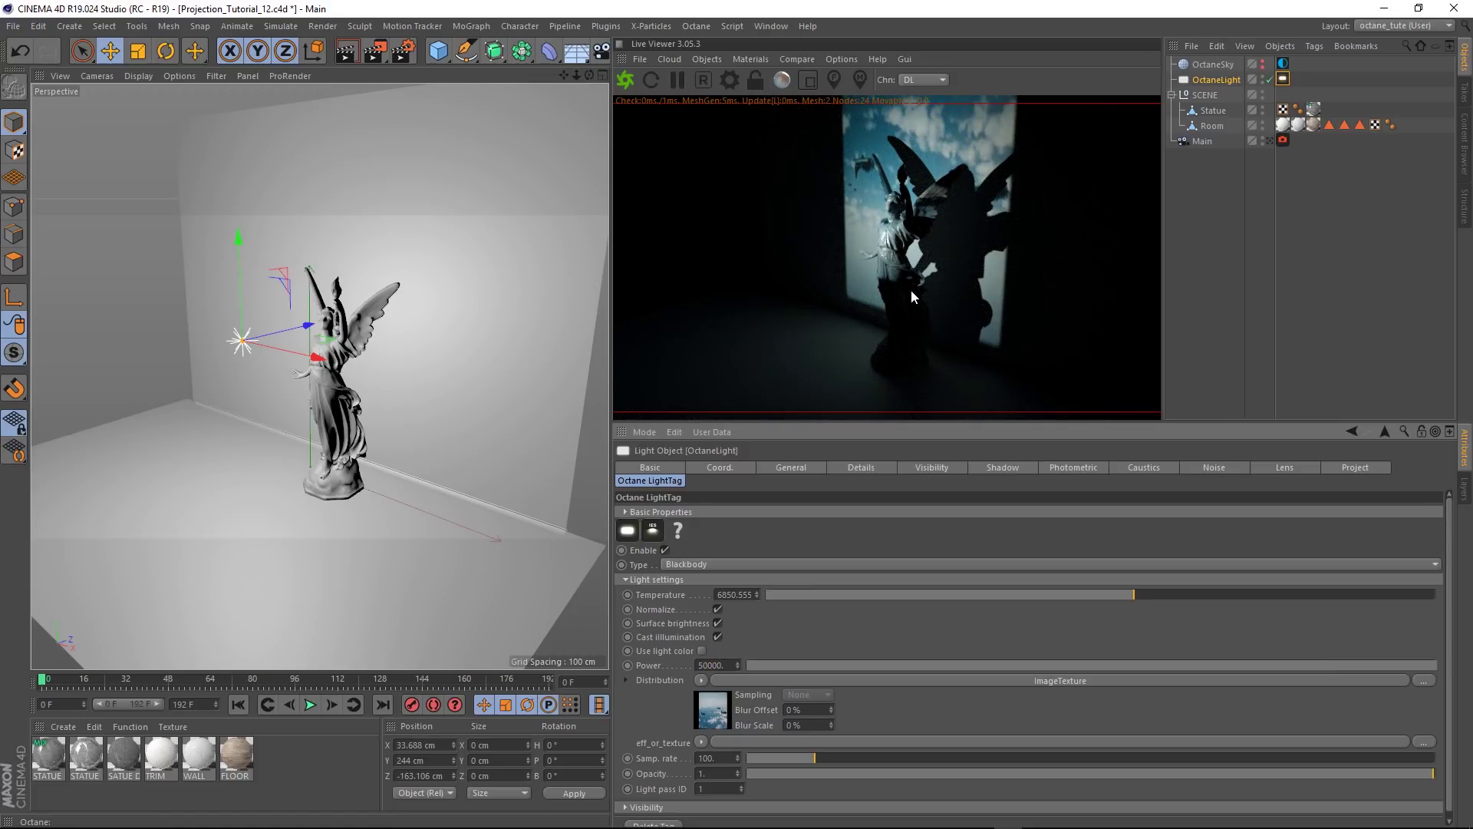
View through the Main camera, save incrementally, and set the projected texture scale to X 1.6, Y -1.
{"action": "left_click", "coordinate": [1270, 141]}
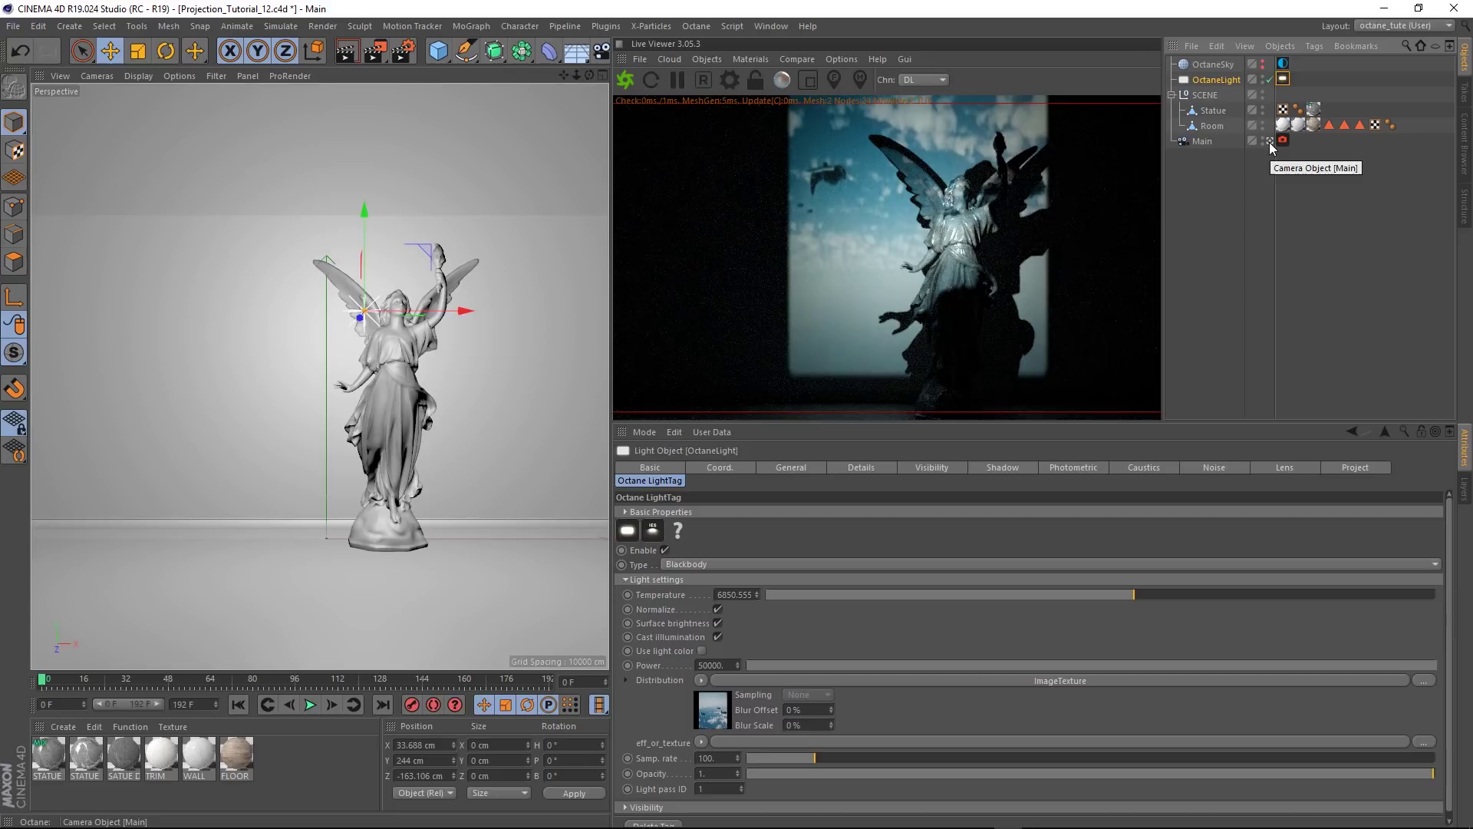
{"action": "key", "text": "ctrl+alt+s"}
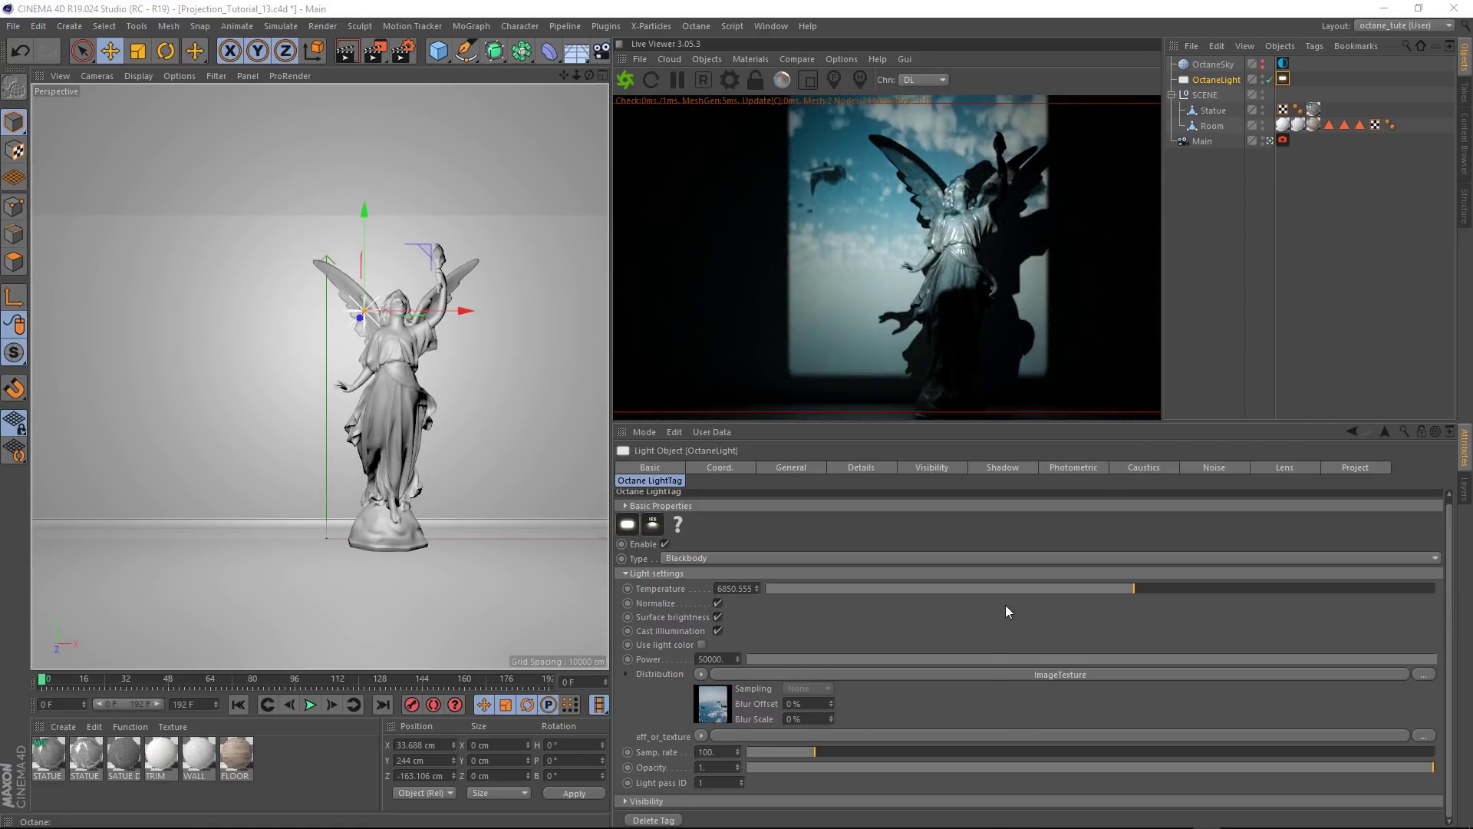
{"action": "left_click", "coordinate": [976, 675]}
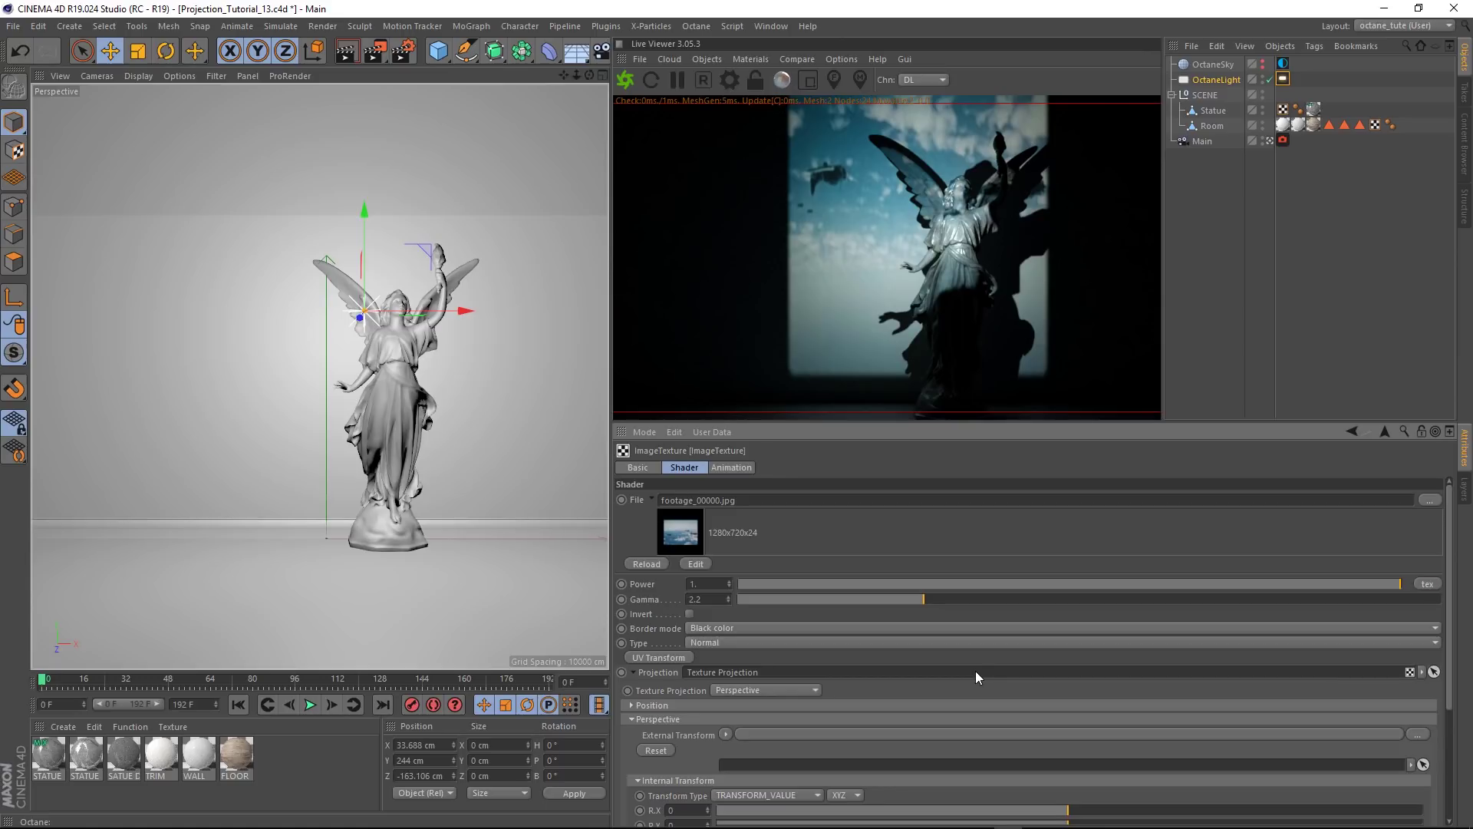
{"action": "scroll", "coordinate": [975, 671], "scroll_direction": "down", "scroll_amount": 5}
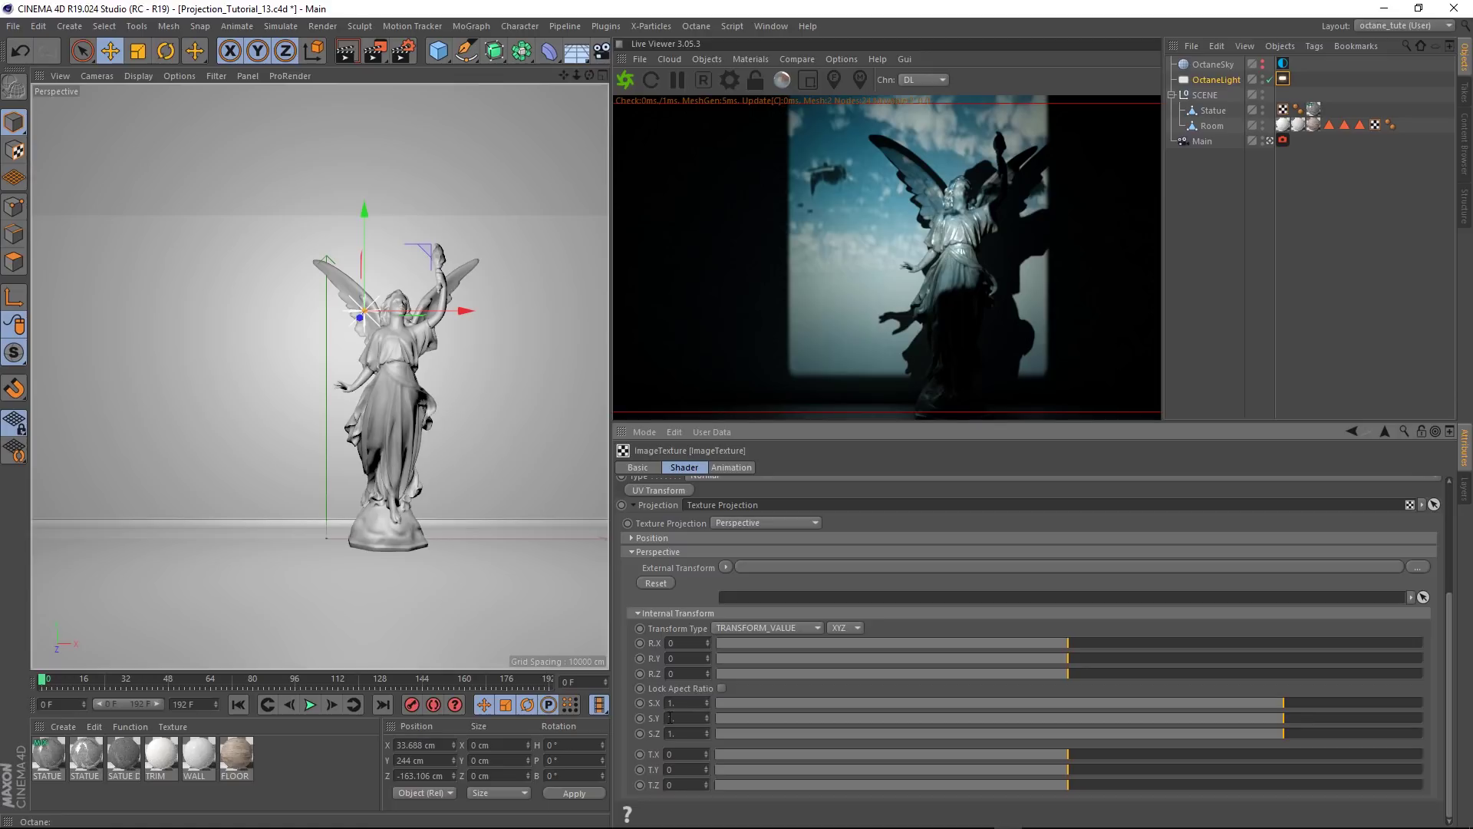
{"action": "type", "text": "-"}
{"action": "key", "text": "Return"}
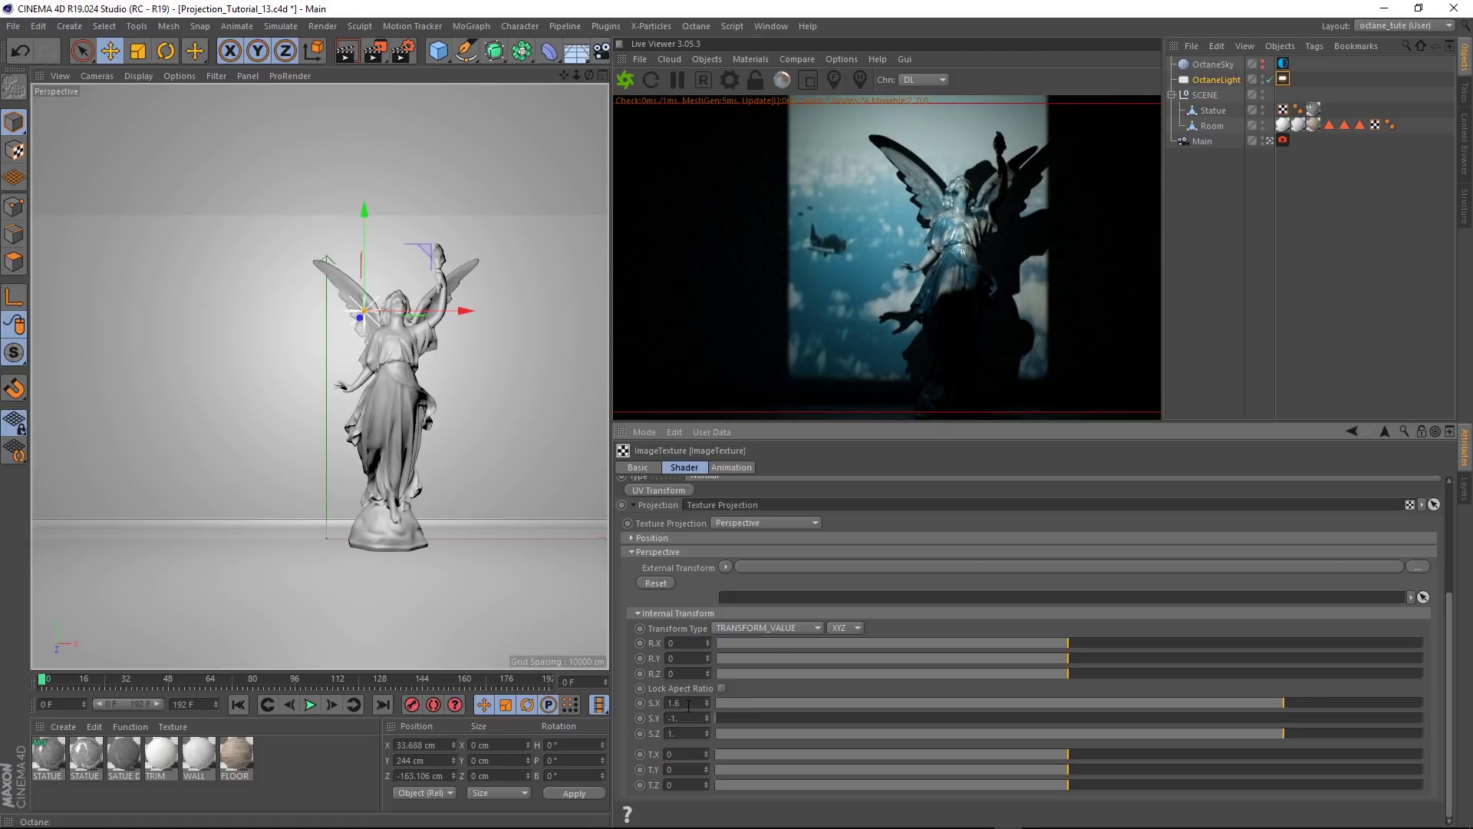
{"action": "left_click", "coordinate": [689, 705]}
{"action": "type", "text": "1.6"}
{"action": "key", "text": "Return"}
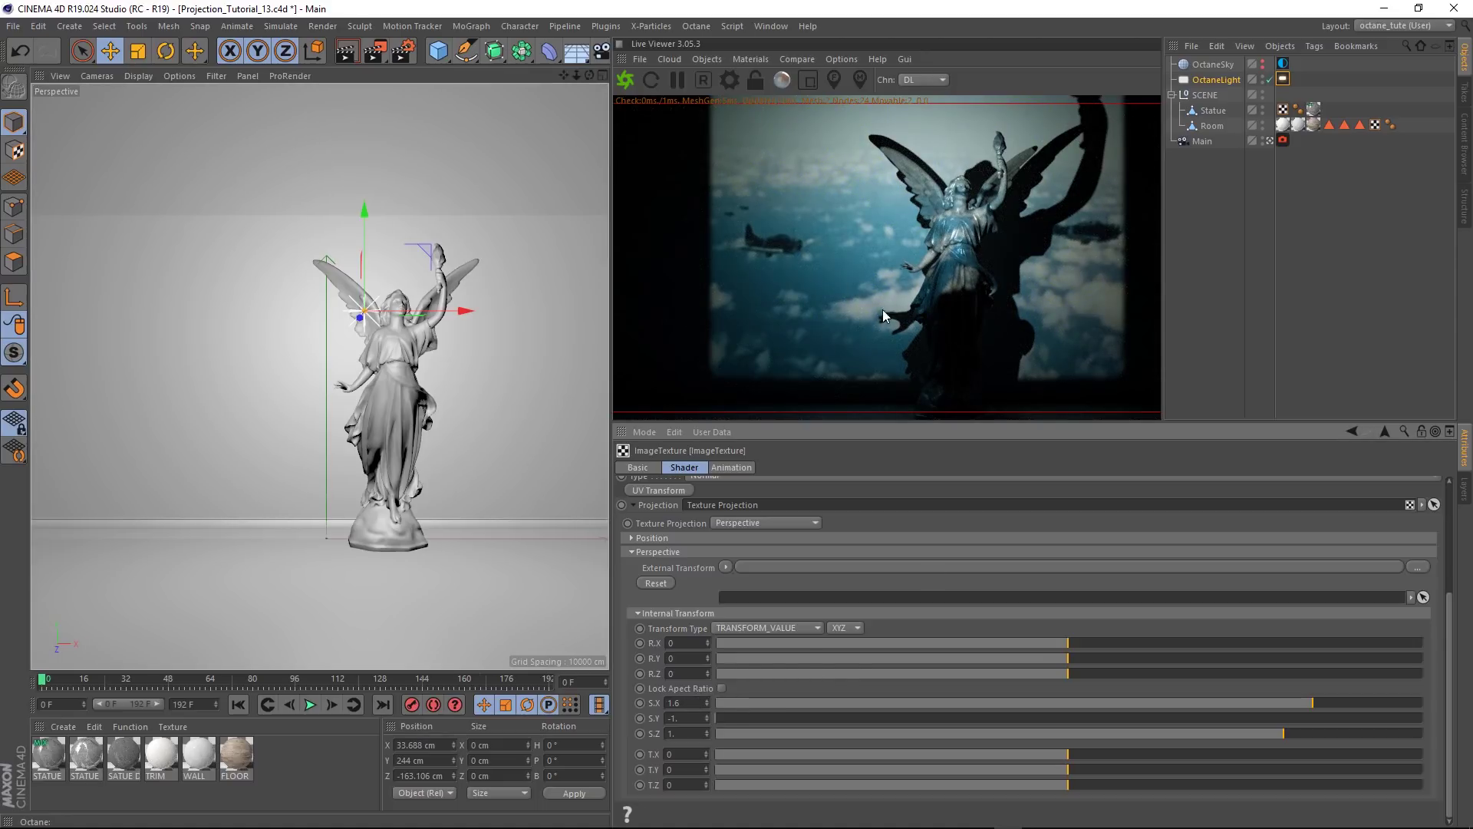
Animate the projected footage with Exact Frame timing, end frame 192 and 24 fps.
{"action": "left_click", "coordinate": [311, 705]}
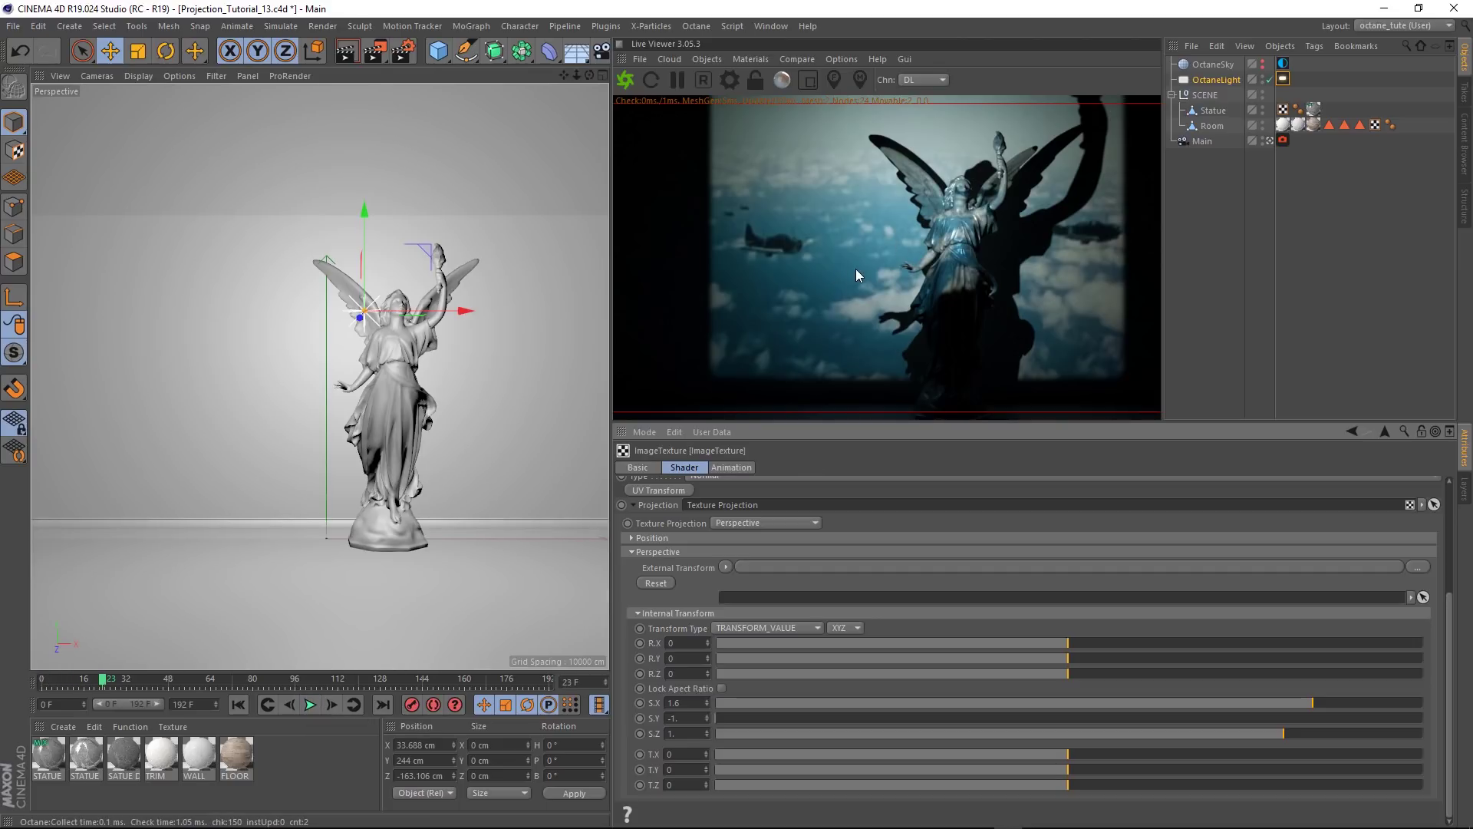
{"action": "left_click", "coordinate": [728, 468]}
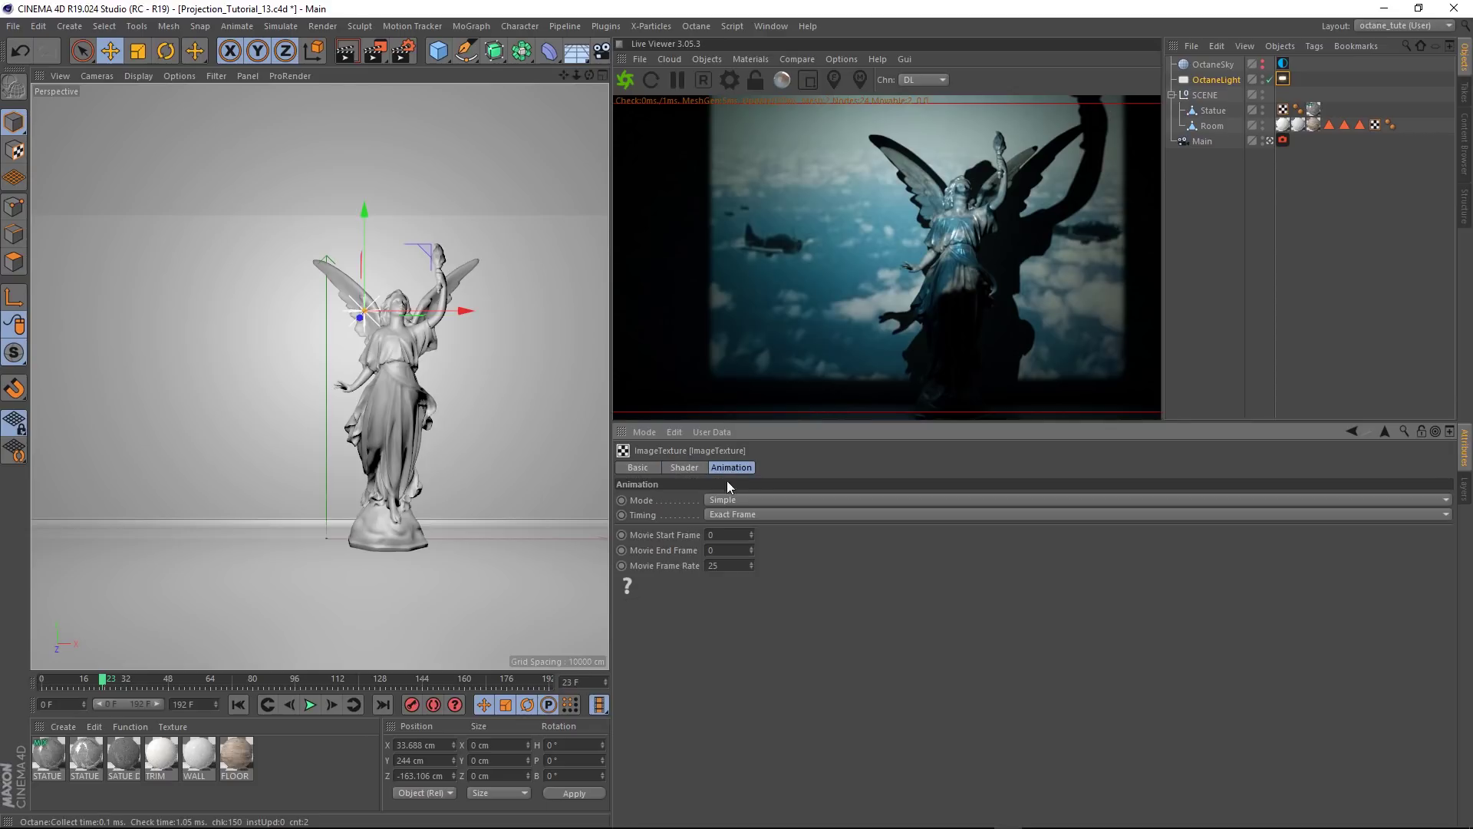
{"action": "left_click", "coordinate": [728, 515]}
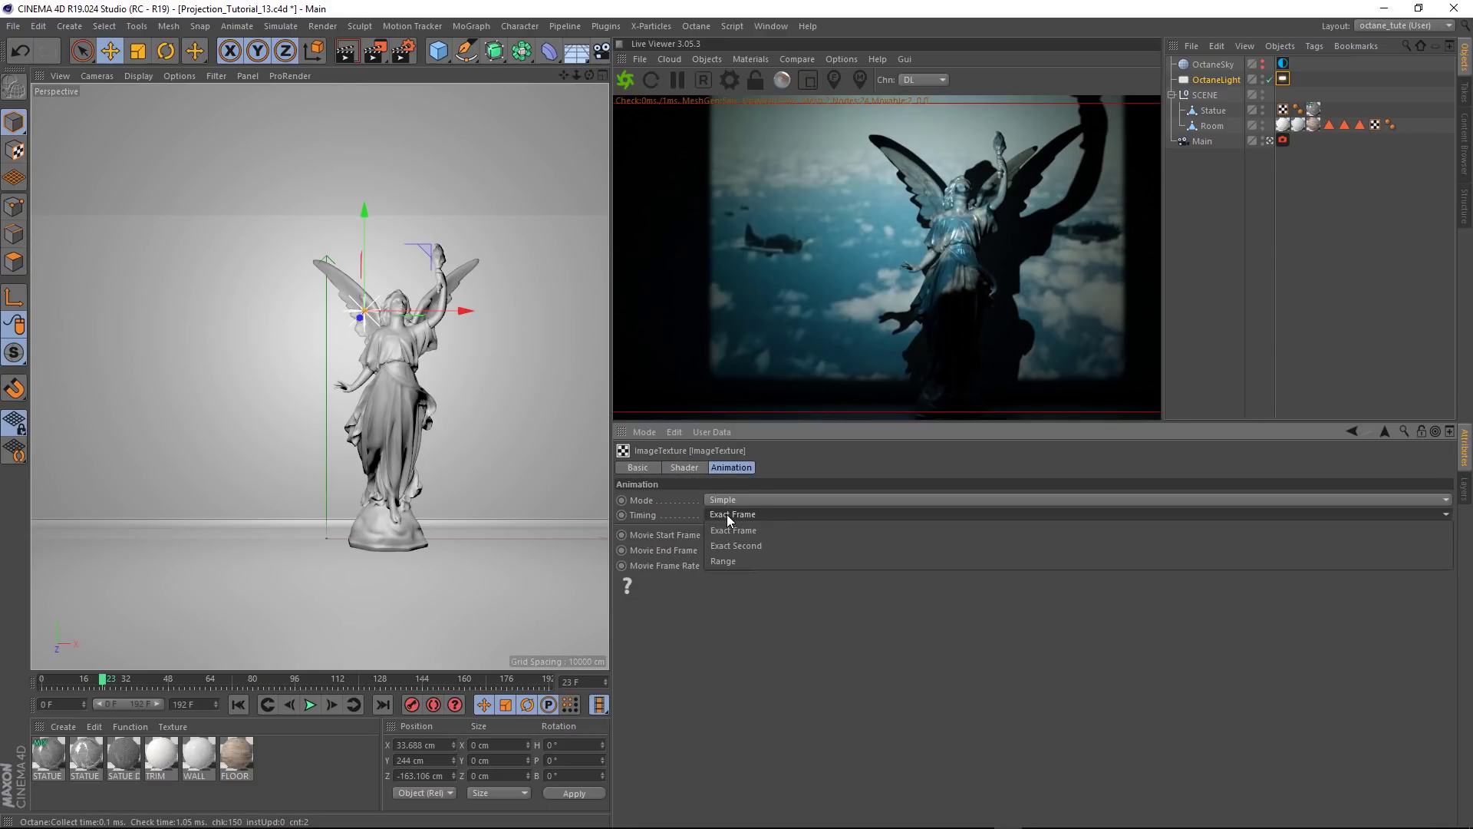
{"action": "left_click", "coordinate": [726, 514]}
{"action": "left_click", "coordinate": [728, 550]}
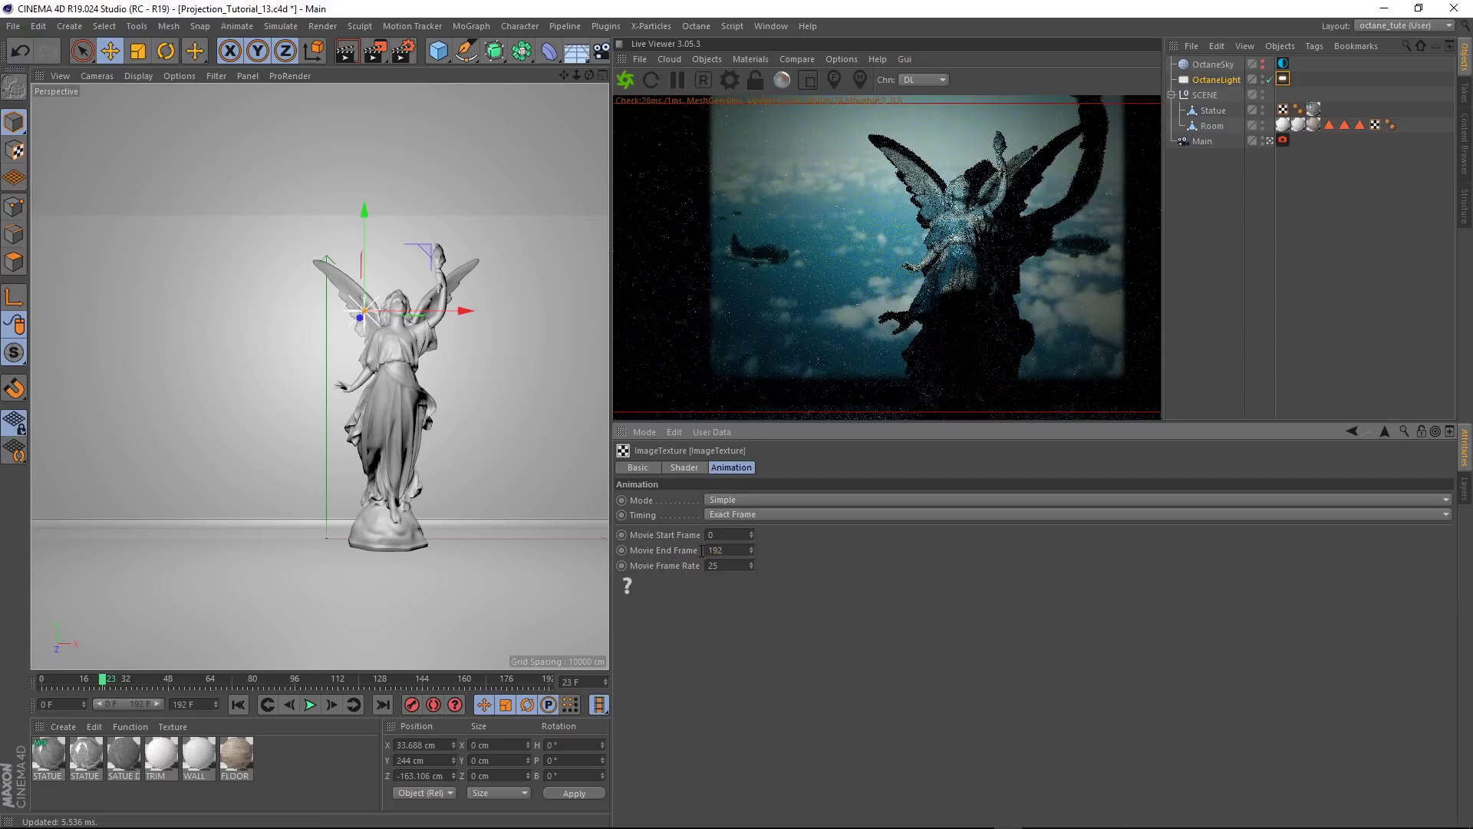
{"action": "key", "text": "Tab"}
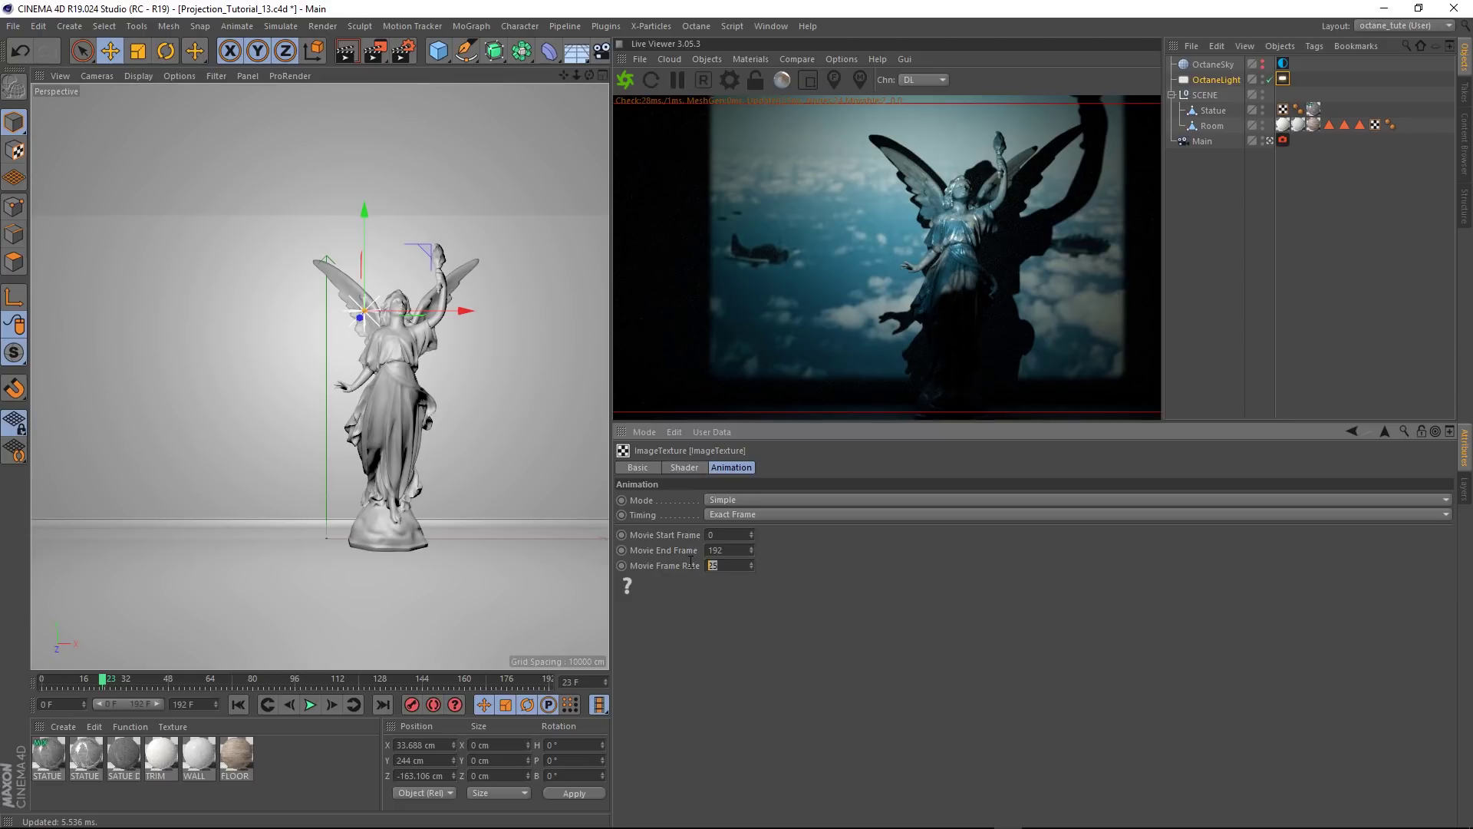
{"action": "type", "text": "24"}
{"action": "key", "text": "Return"}
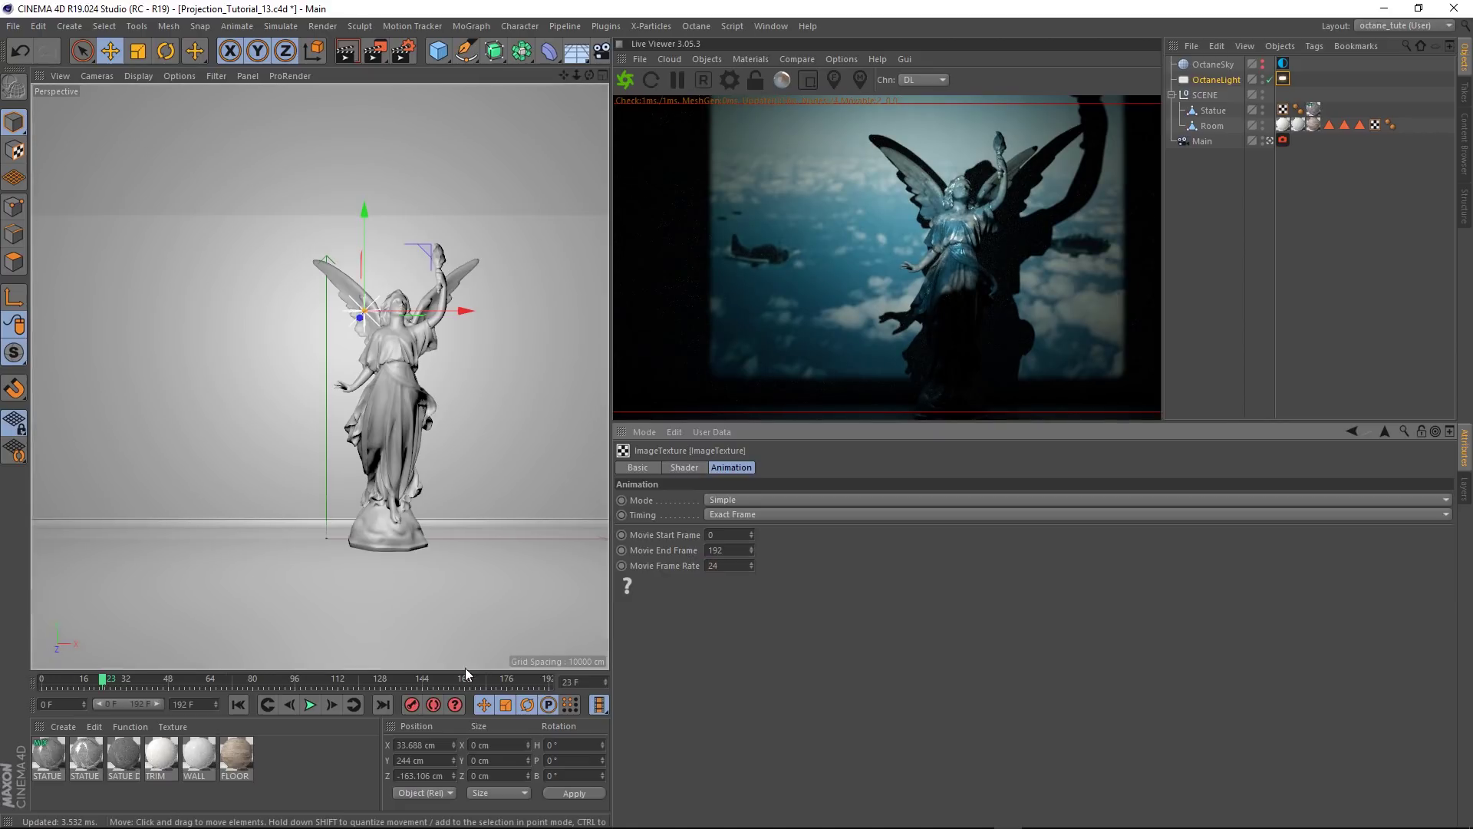
Preview the moving footage, then leave the Main camera and zoom in on the statue's upper body.
{"action": "left_click", "coordinate": [310, 705]}
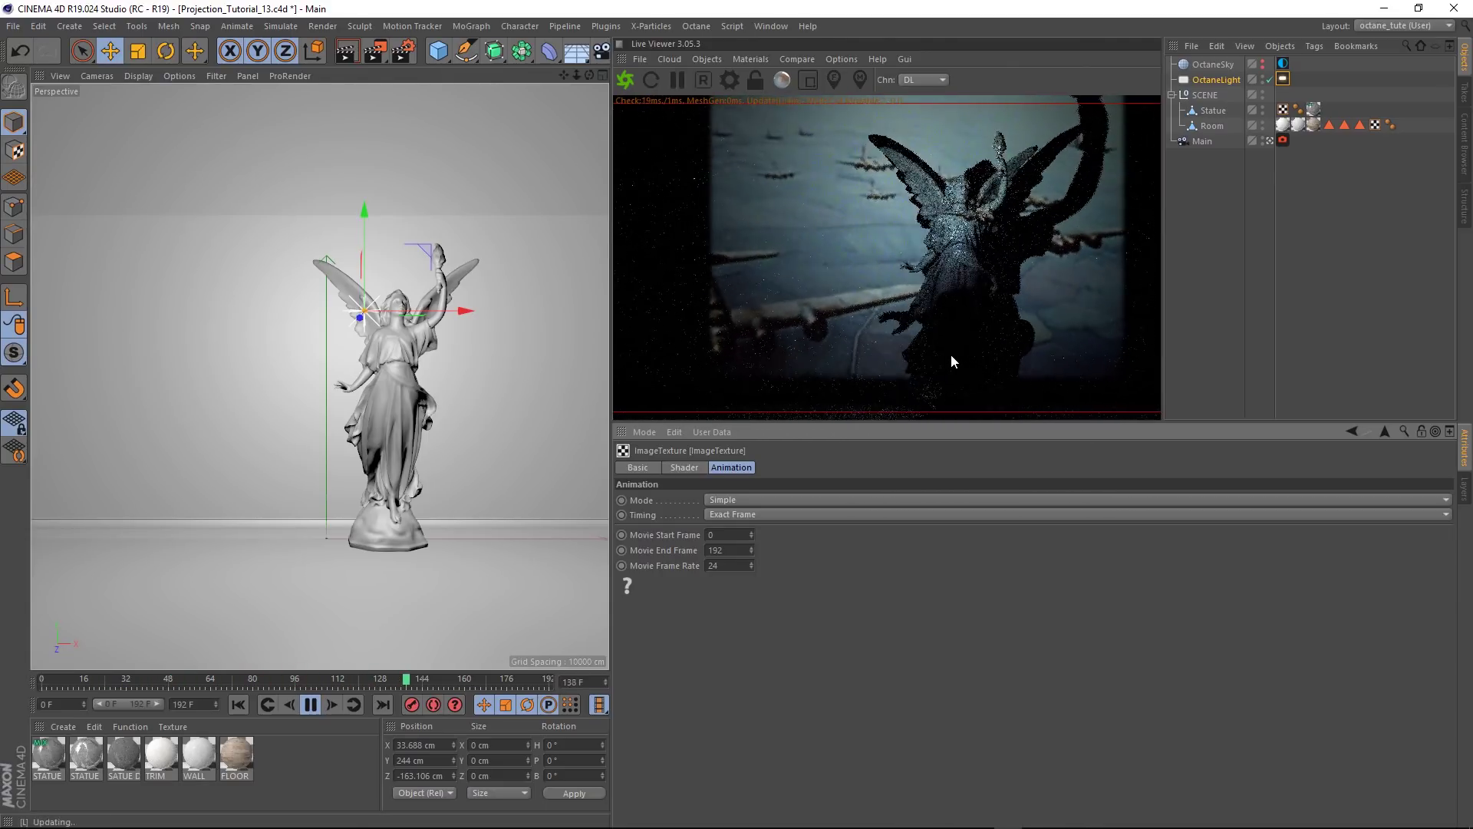
{"action": "left_click", "coordinate": [310, 704]}
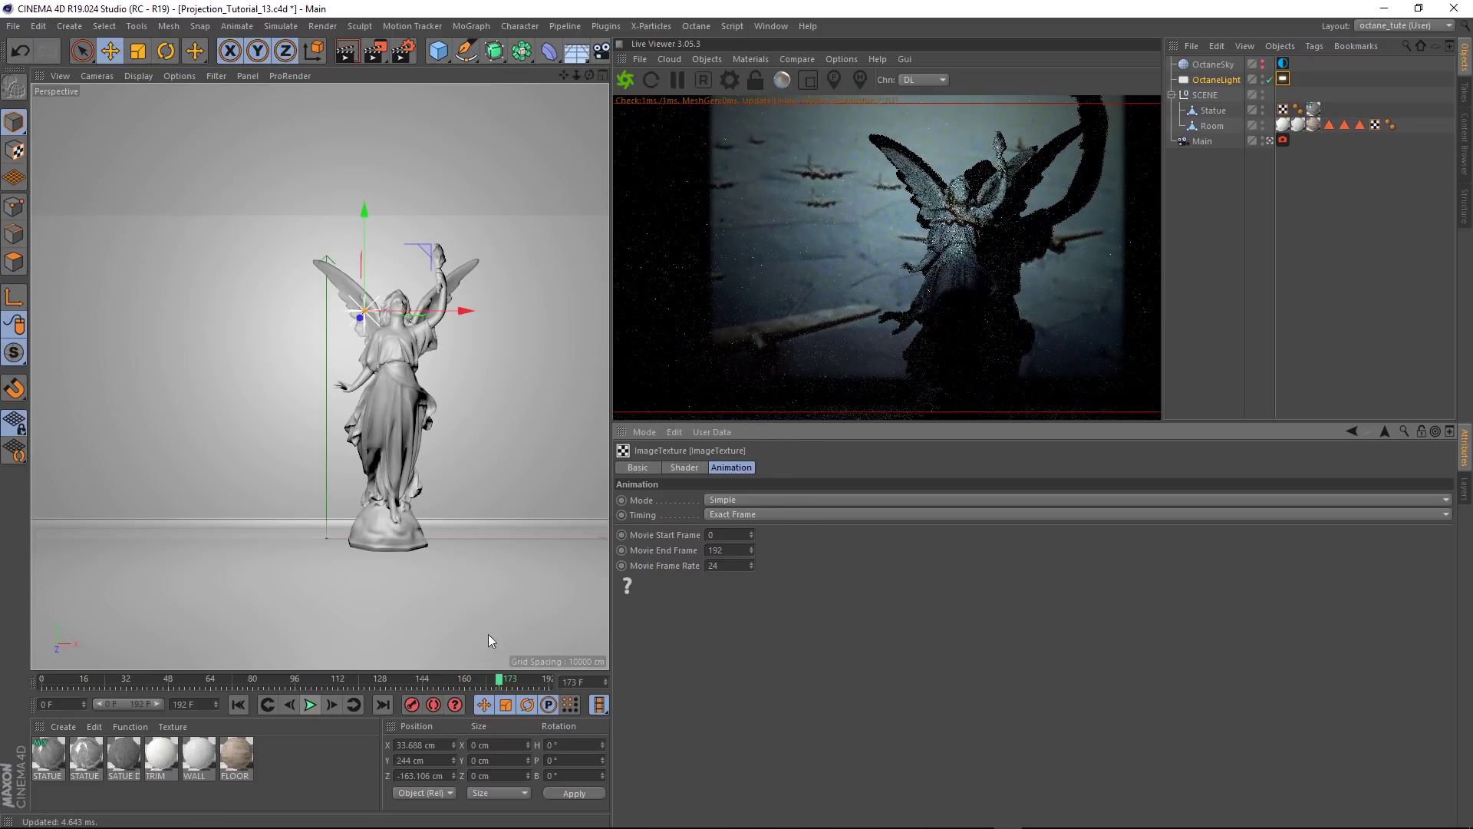
{"action": "left_click", "coordinate": [1269, 140]}
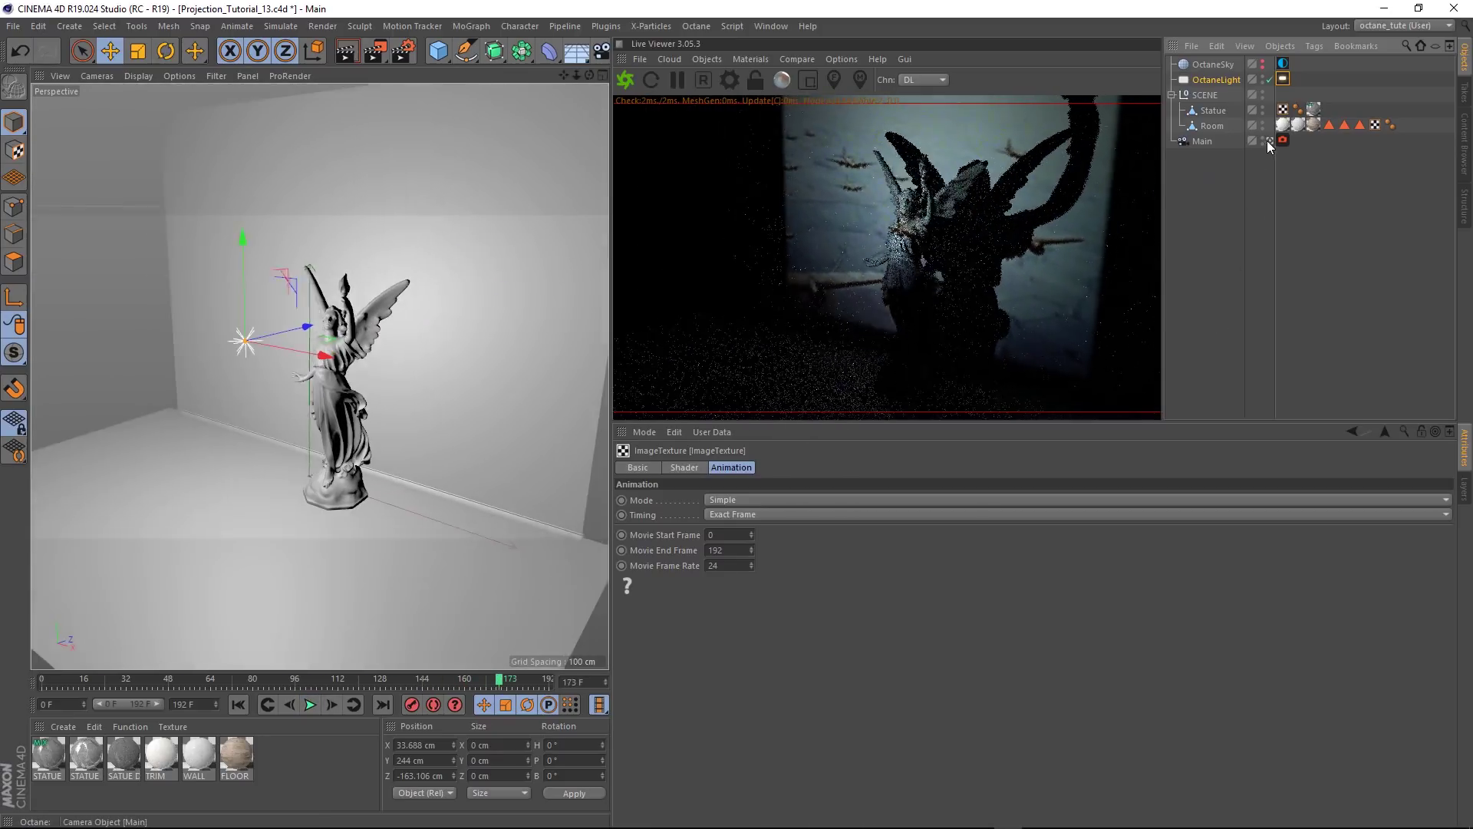
{"action": "scroll", "coordinate": [336, 334], "scroll_direction": "up", "scroll_amount": 6}
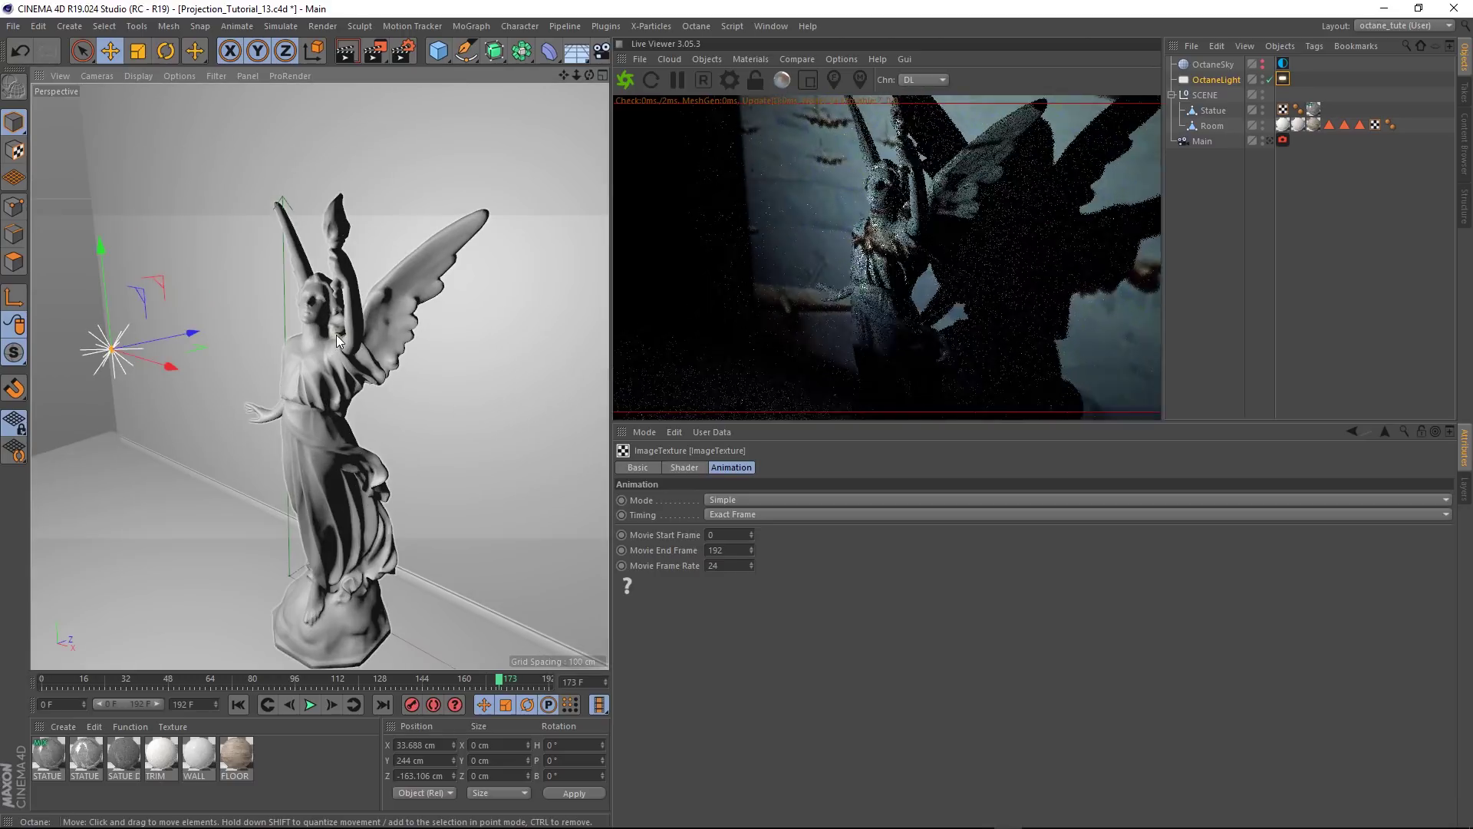
{"action": "left_click_drag", "start_coordinate": [371, 364], "coordinate": [397, 344], "text": "alt"}
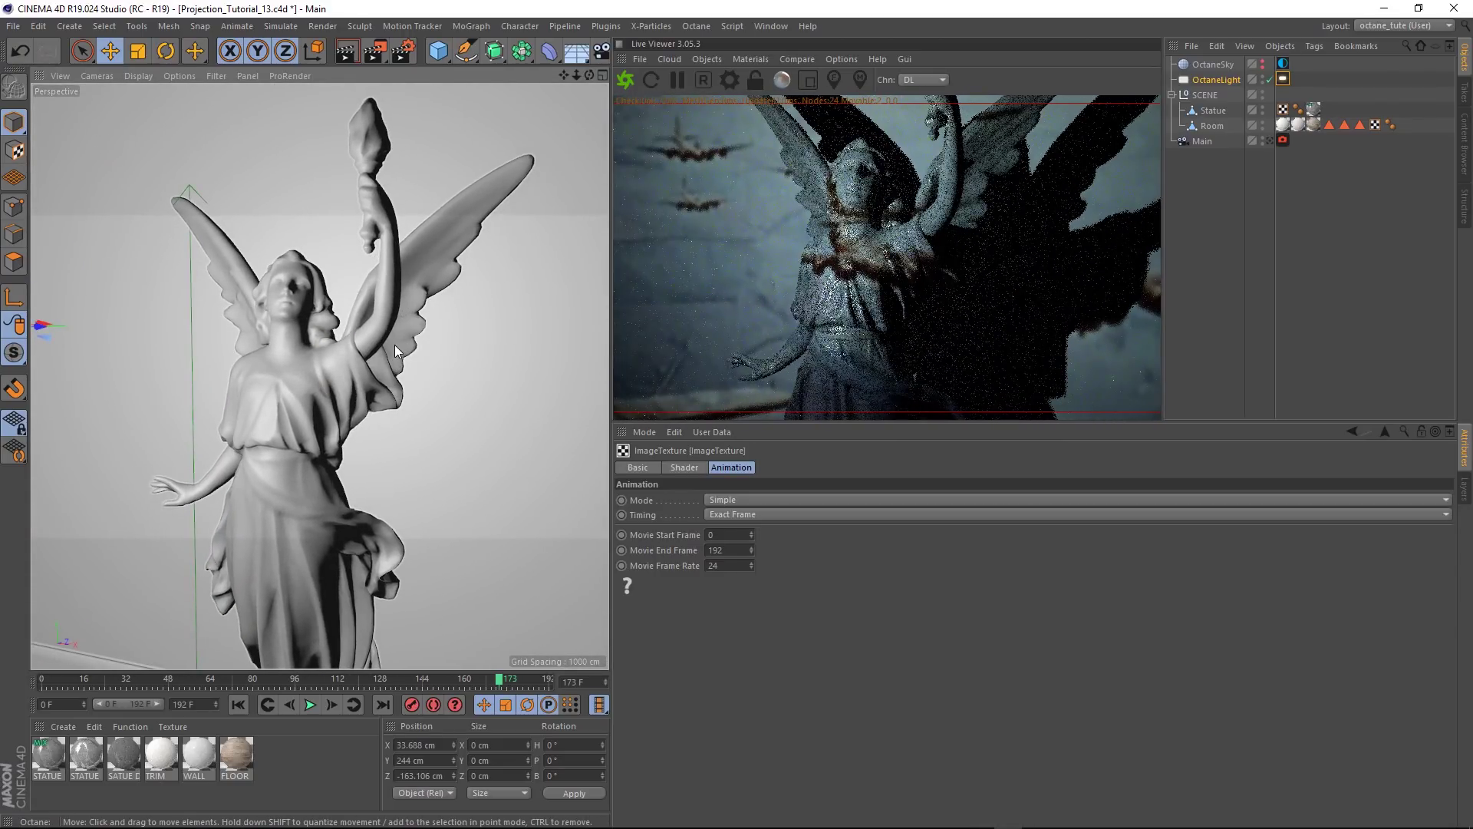